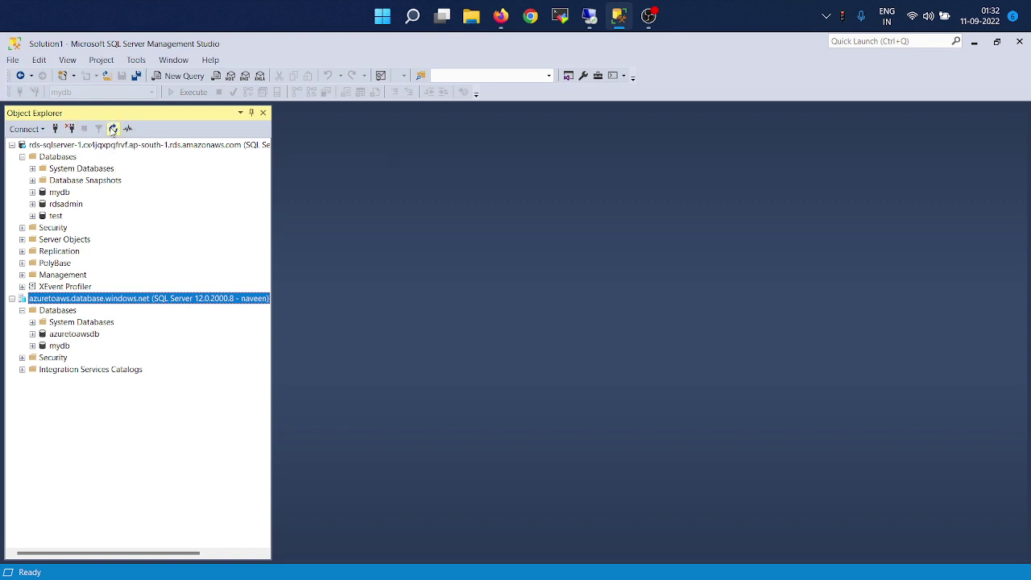
Refresh the Azure server, expand azuretoawsdb > Tables, and switch to the AWS console.
{"action": "left_click", "coordinate": [113, 130]}
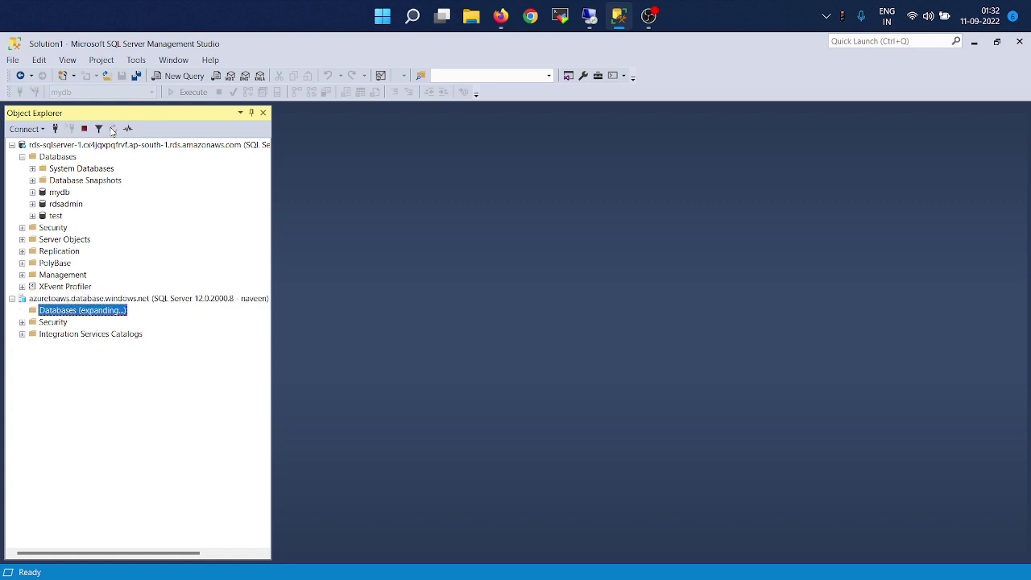
{"action": "key", "text": "Down"}
{"action": "key", "text": "Down"}
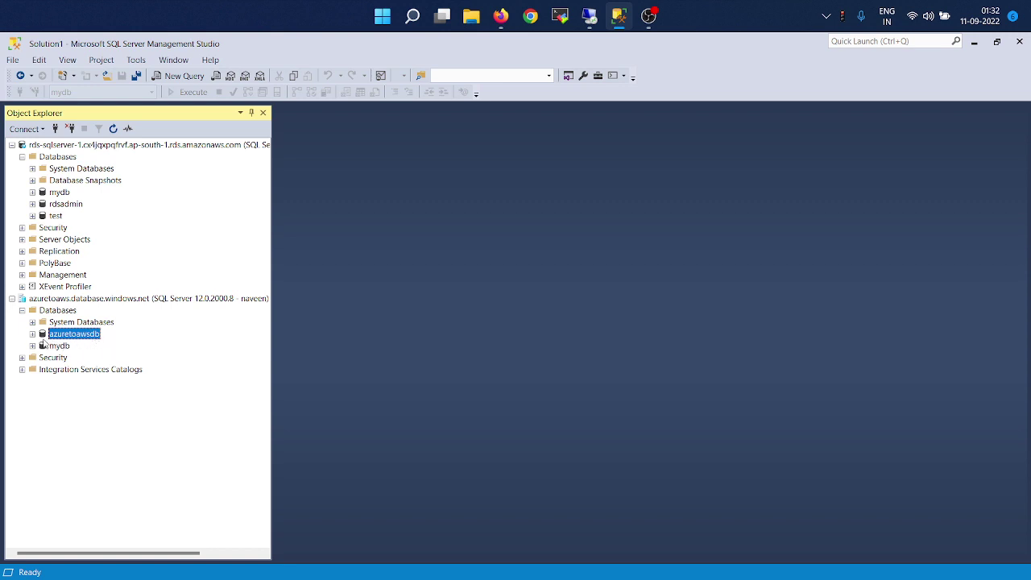
{"action": "double_click", "coordinate": [42, 338]}
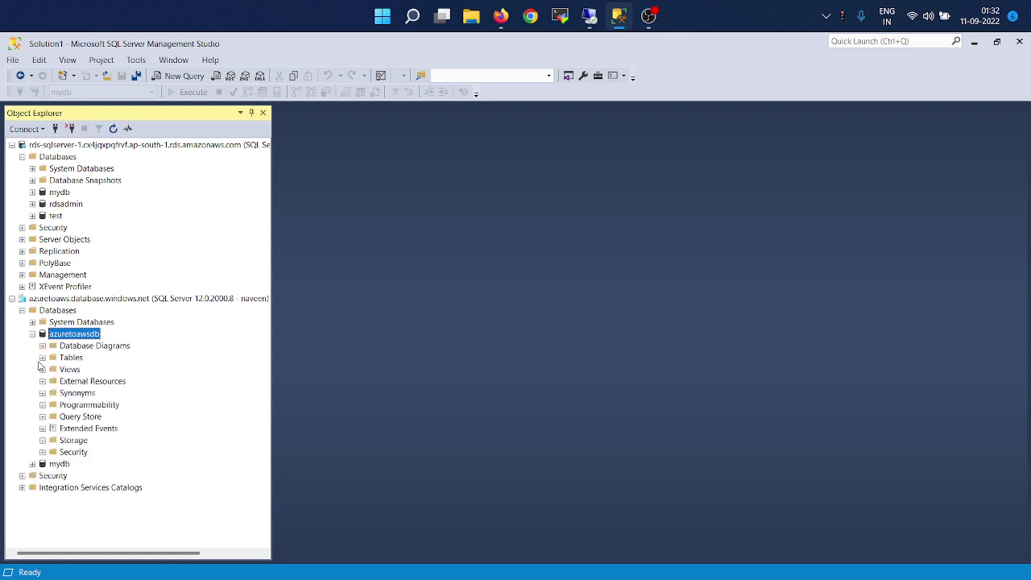
{"action": "left_click", "coordinate": [42, 357]}
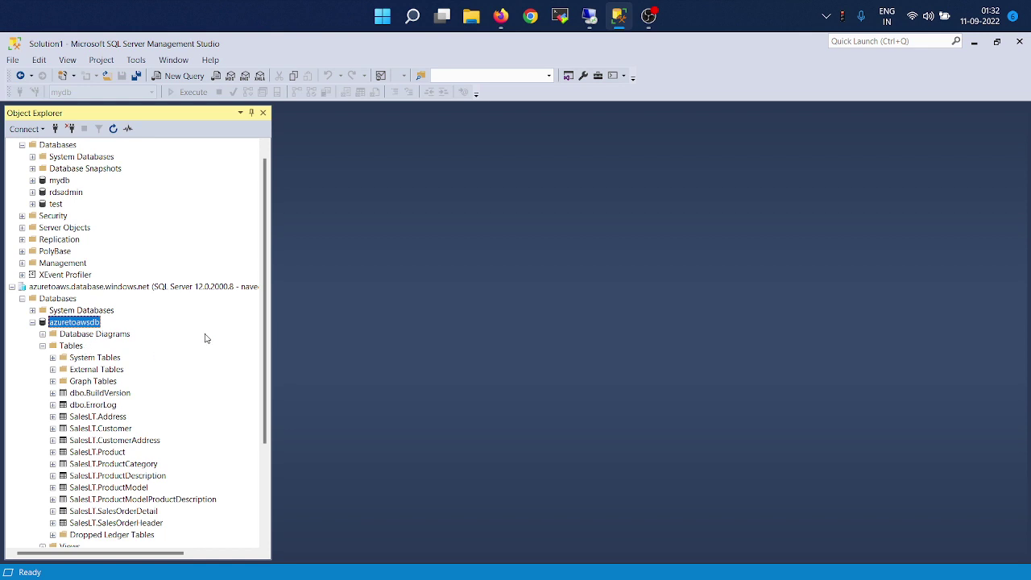
{"action": "scroll", "coordinate": [205, 338], "scroll_direction": "up", "scroll_amount": 1}
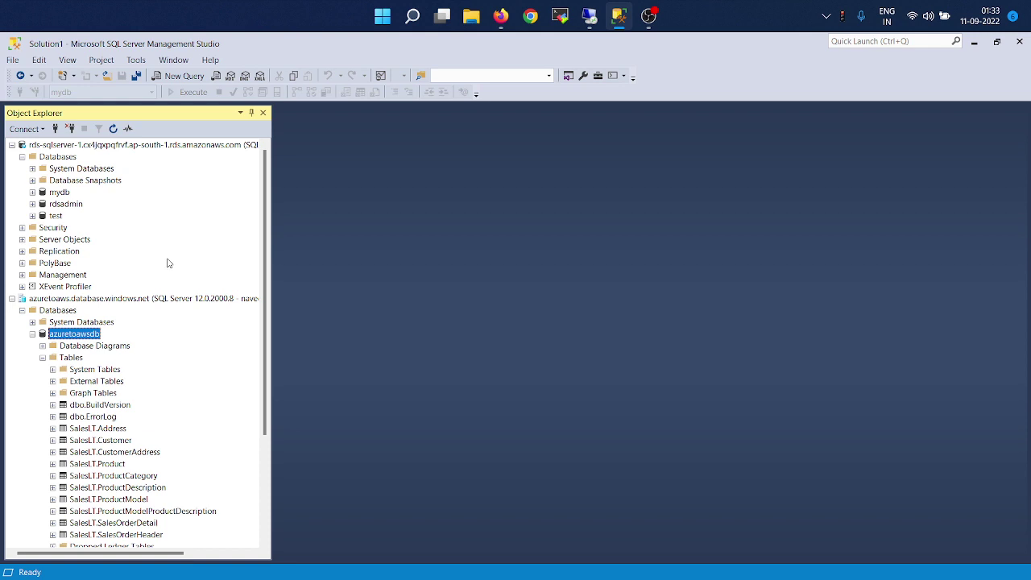
{"action": "key", "text": "alt+Tab"}
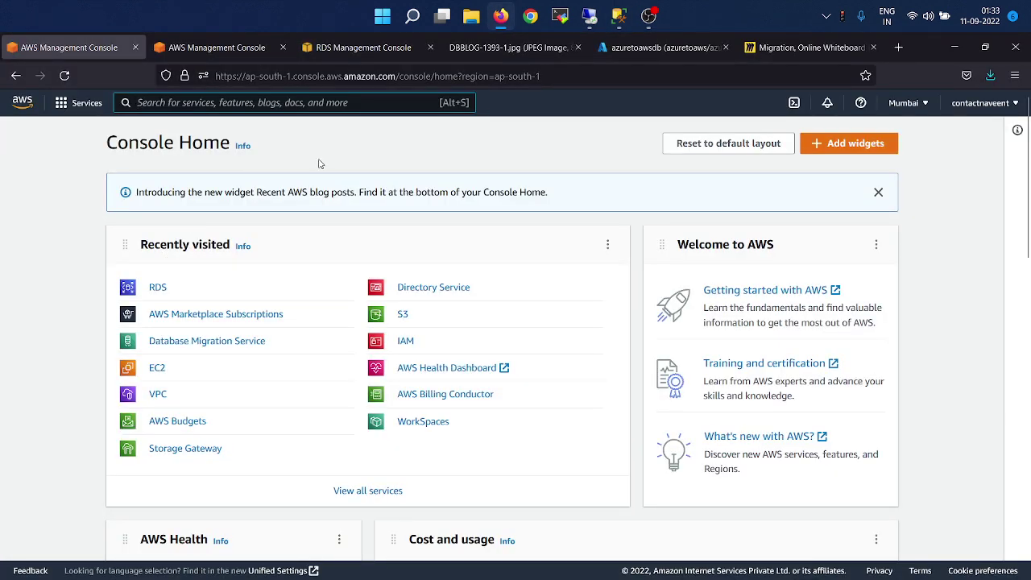
{"action": "left_click", "coordinate": [779, 50]}
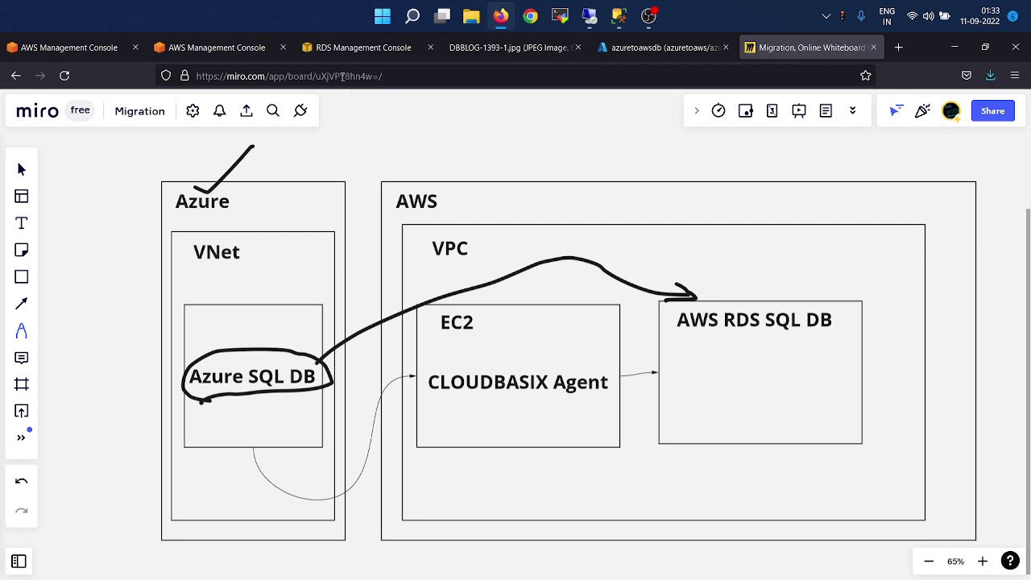
{"action": "left_click", "coordinate": [208, 47]}
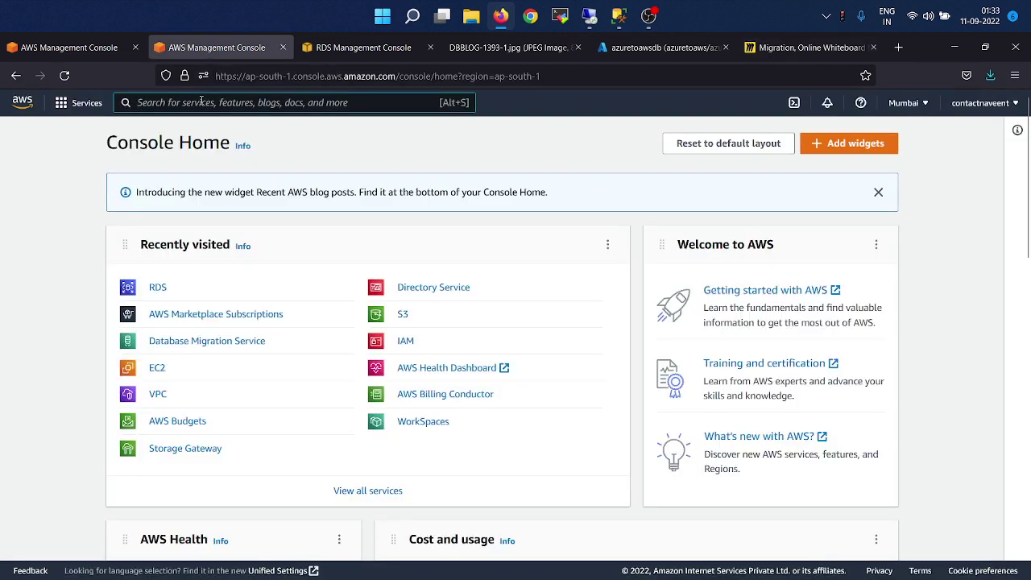
Search the AWS console for 'cloudbasix' and open its Marketplace listing.
{"action": "left_click", "coordinate": [201, 103]}
{"action": "type", "text": "cloud WAN"}
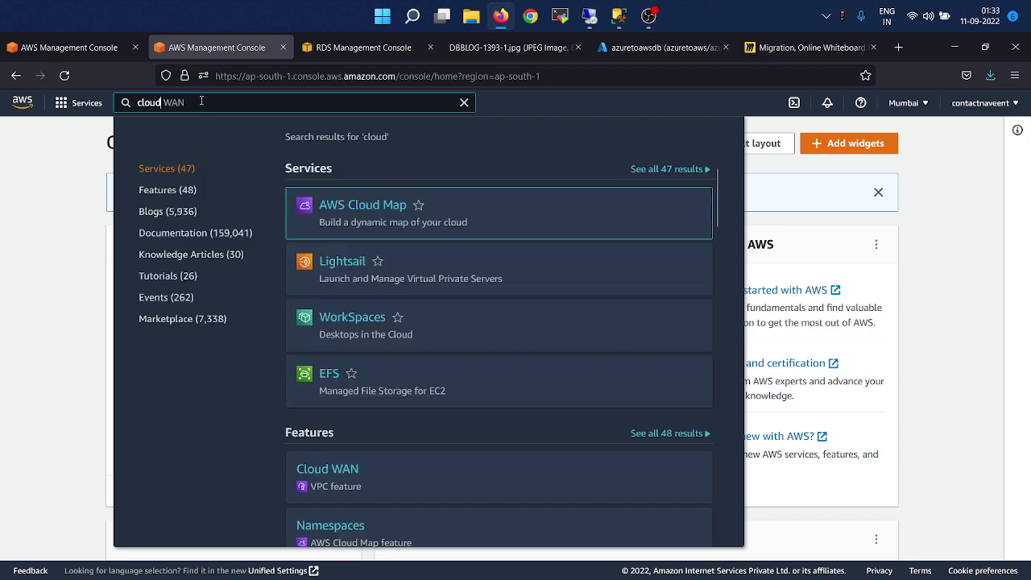
{"action": "key", "text": "BackSpace"}
{"action": "key", "text": "BackSpace"}
{"action": "key", "text": "BackSpace"}
{"action": "key", "text": "BackSpace"}
{"action": "type", "text": "basix"}
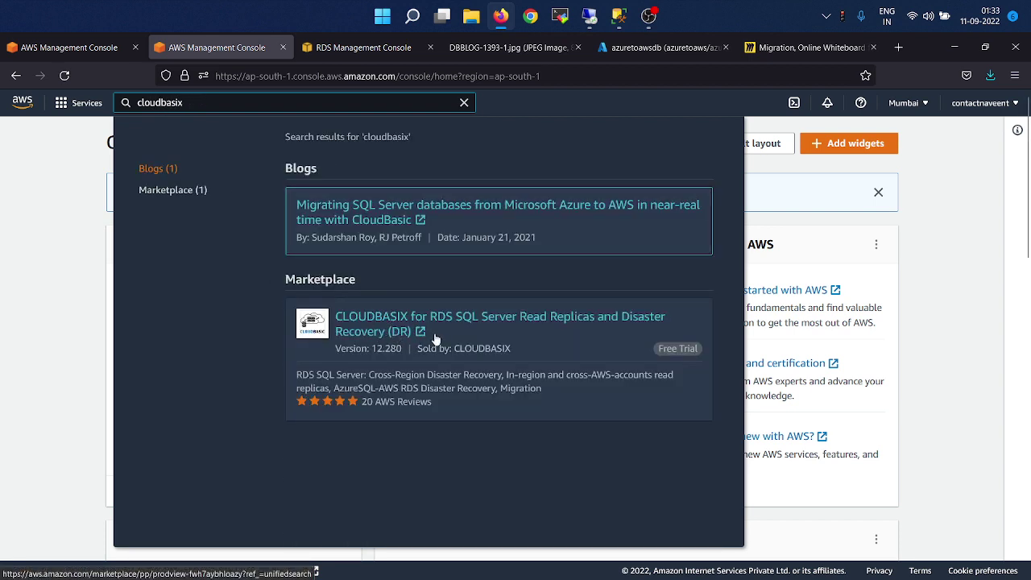
{"action": "left_click", "coordinate": [397, 338]}
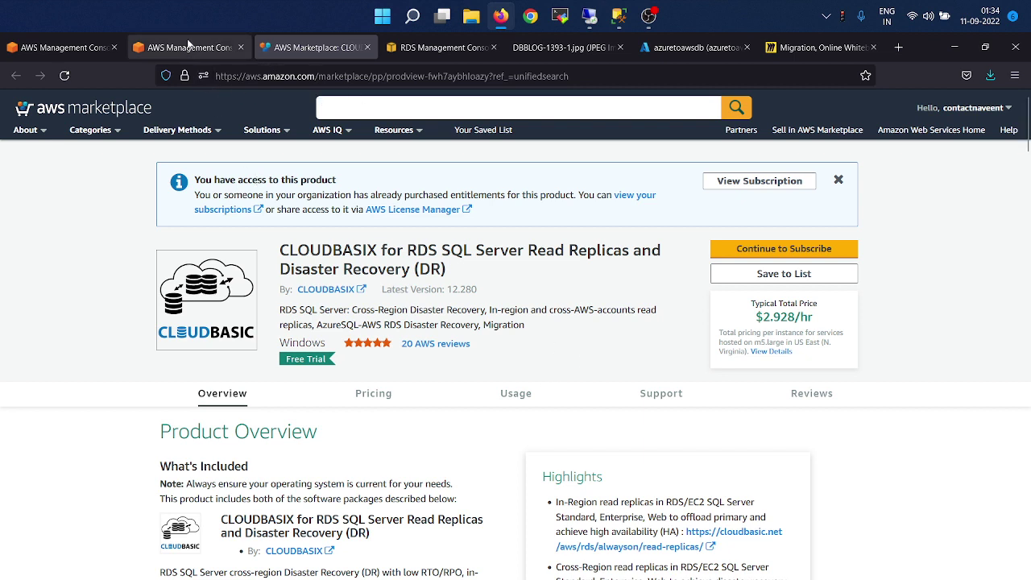
Search for EC2 and list the running EC2 instances.
{"action": "left_click", "coordinate": [186, 47]}
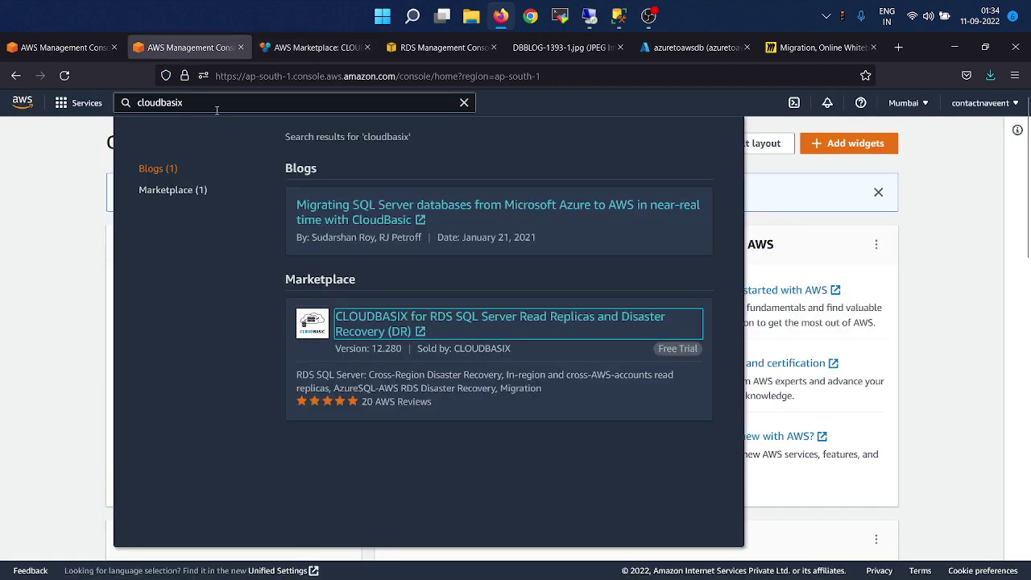
{"action": "key", "text": "ctrl+a"}
{"action": "key", "text": "BackSpace"}
{"action": "type", "text": "EC"}
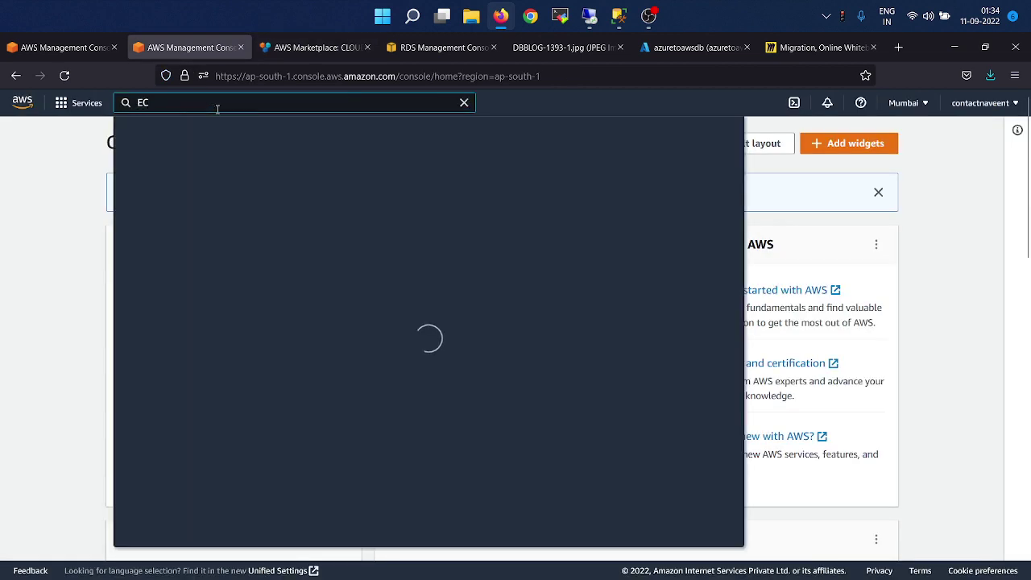
{"action": "type", "text": "2"}
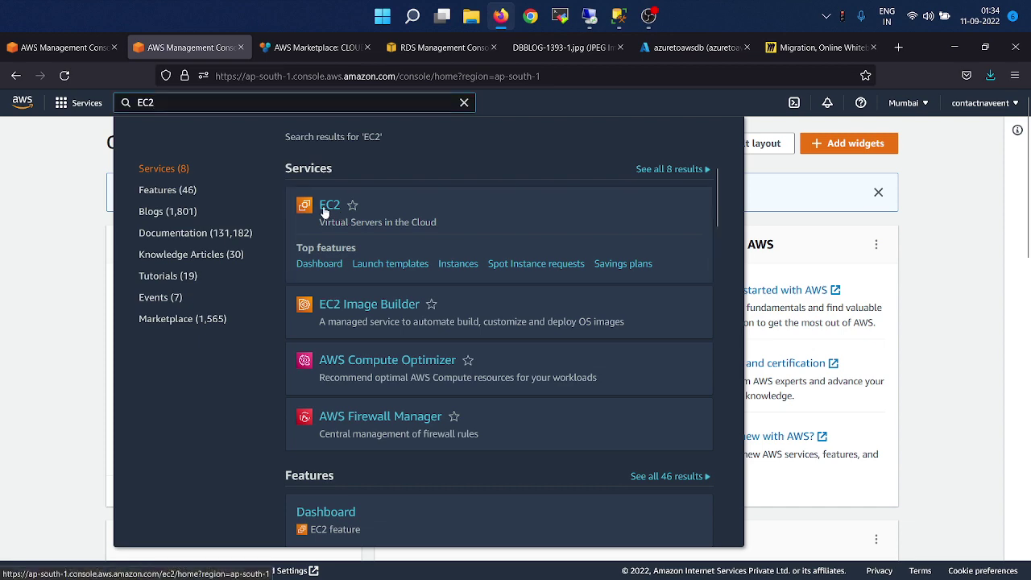
{"action": "left_click", "coordinate": [324, 208]}
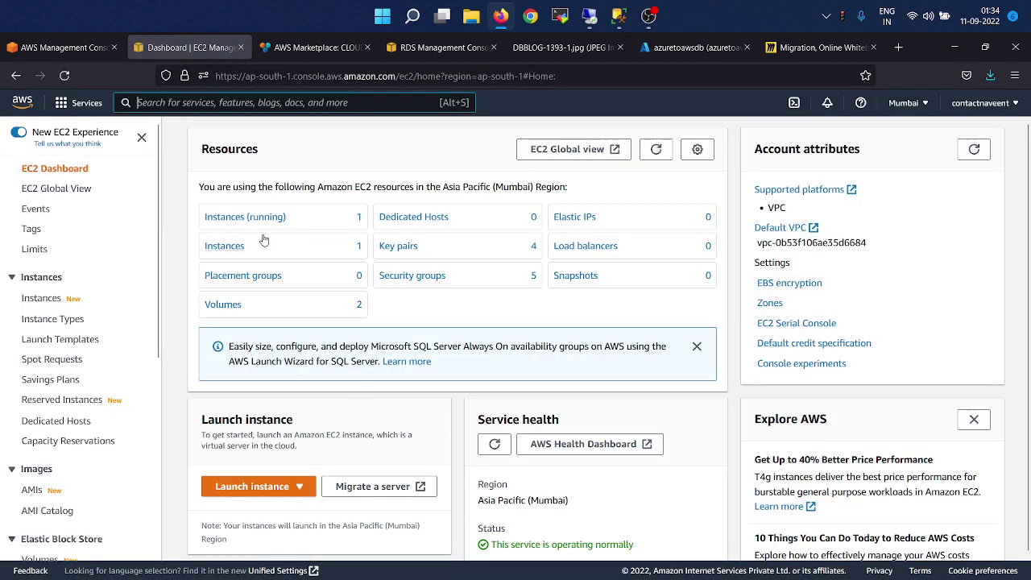
{"action": "left_click", "coordinate": [243, 217]}
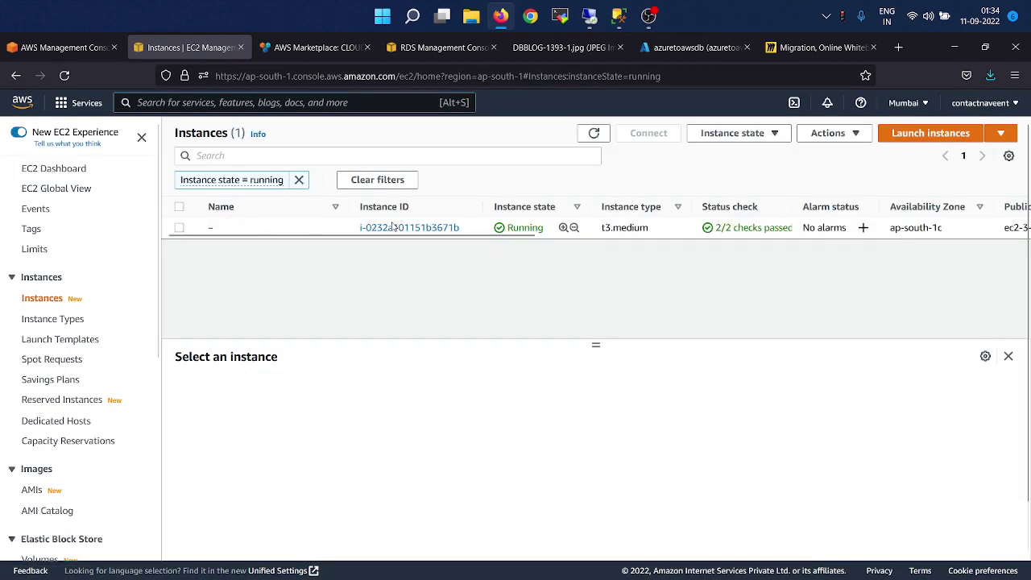
Return to the Remote Desktop session, refresh the CLOUDBASIX dashboard and start a New Replication.
{"action": "key", "text": "alt+Tab"}
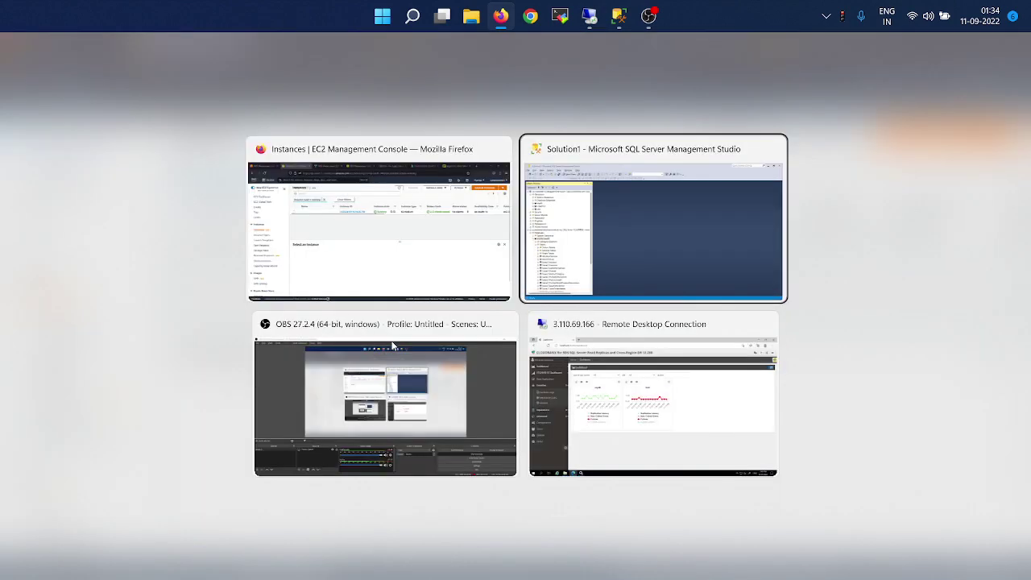
{"action": "key", "text": "alt+Tab"}
{"action": "key", "text": "alt+Tab"}
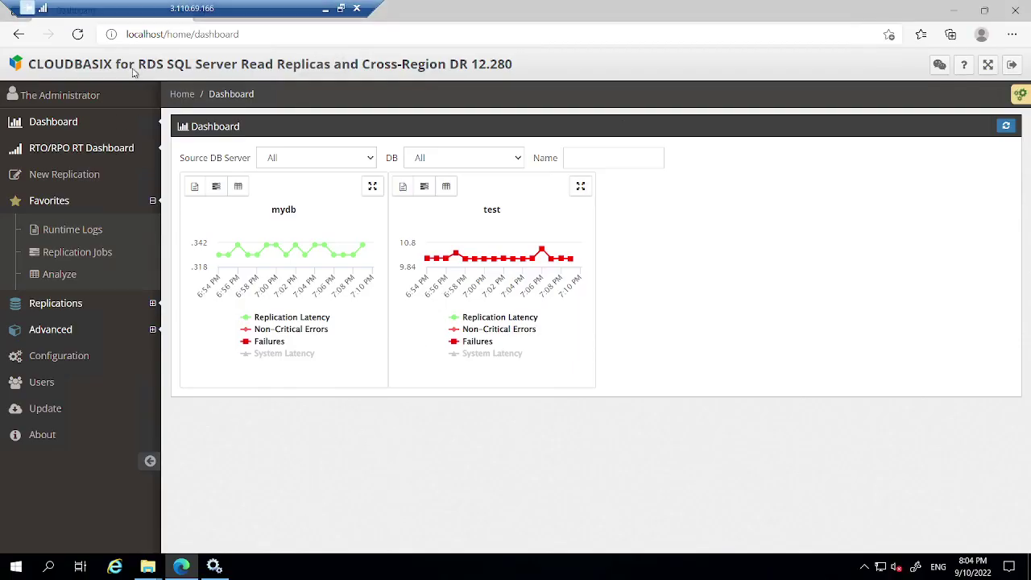
{"action": "left_click", "coordinate": [83, 121]}
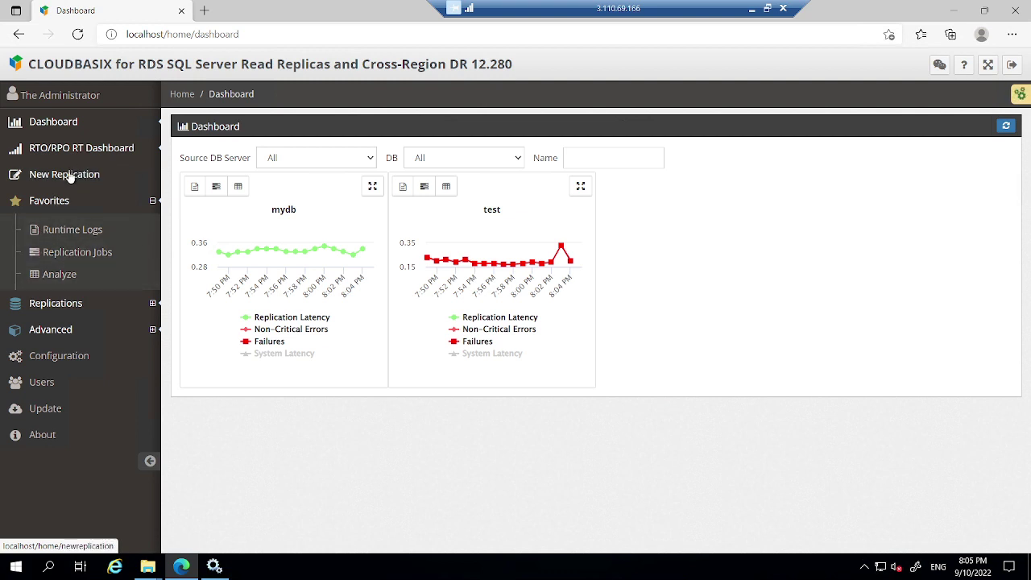
{"action": "left_click", "coordinate": [70, 177]}
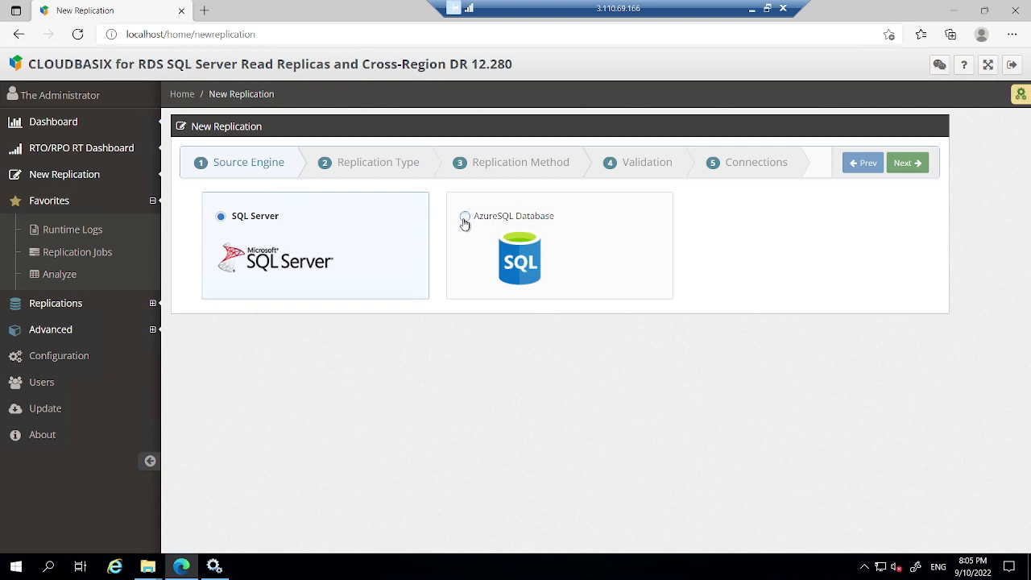
Select AzureSQL Database as the source engine and advance to the replication type step.
{"action": "left_click", "coordinate": [464, 219]}
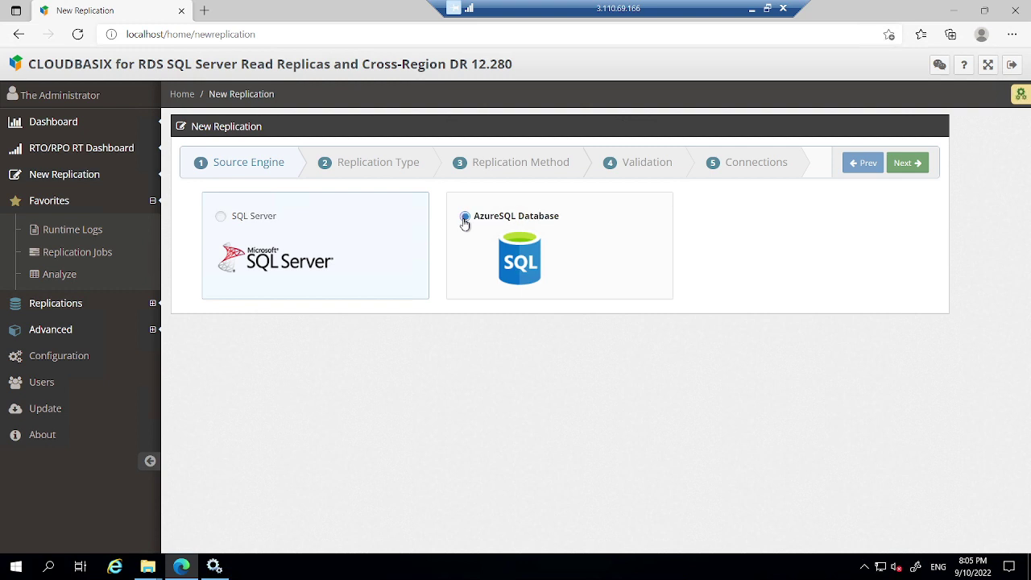
{"action": "left_click", "coordinate": [918, 164]}
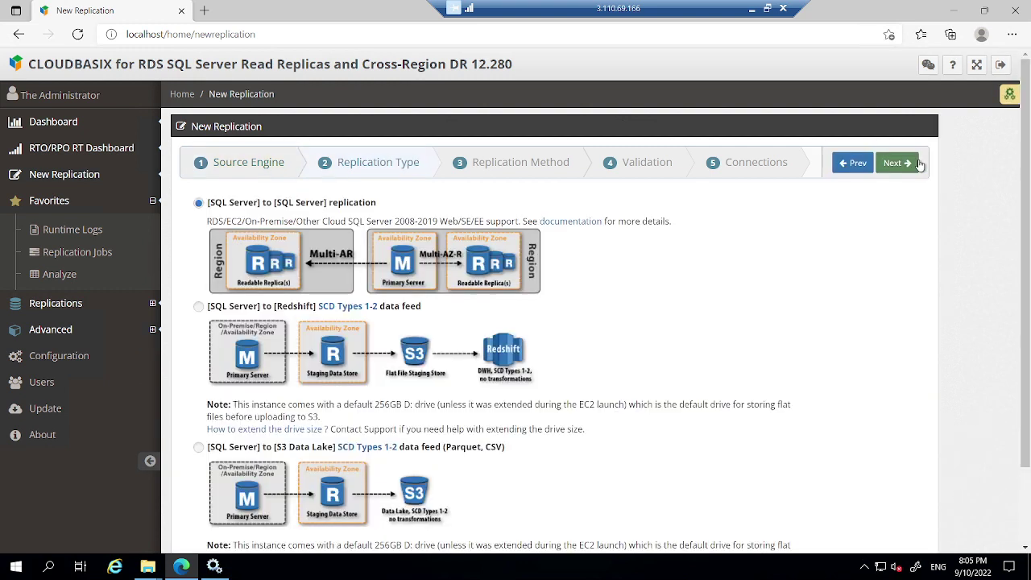
{"action": "scroll", "coordinate": [793, 341], "scroll_direction": "down", "scroll_amount": 2}
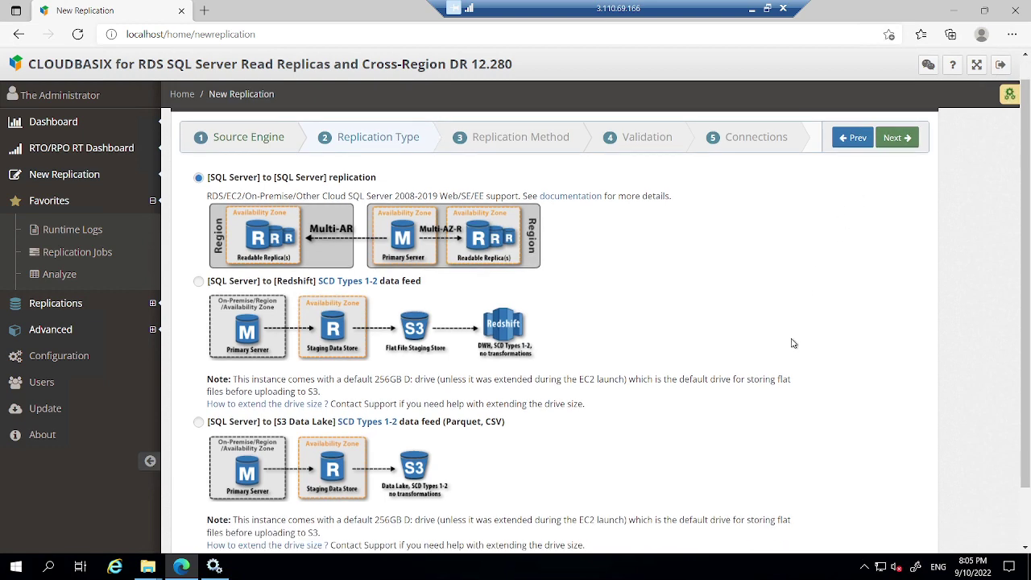
{"action": "scroll", "coordinate": [792, 343], "scroll_direction": "up", "scroll_amount": 2}
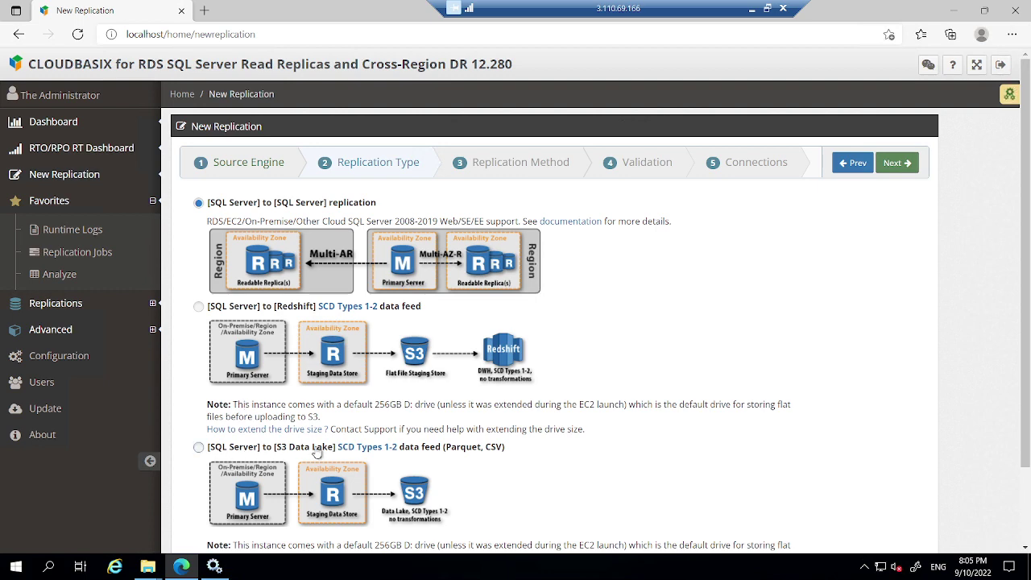
{"action": "scroll", "coordinate": [316, 451], "scroll_direction": "down", "scroll_amount": 2}
Accept SQL Server to SQL Server, keep continuous replication with automatic seeding, and reach Connections.
{"action": "left_click", "coordinate": [898, 164]}
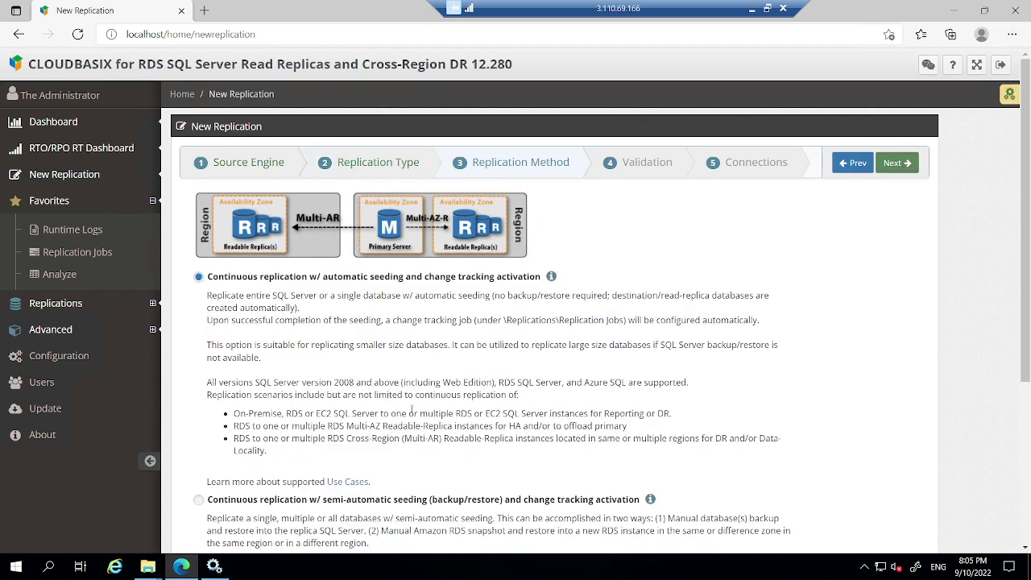
{"action": "scroll", "coordinate": [412, 411], "scroll_direction": "down", "scroll_amount": 2}
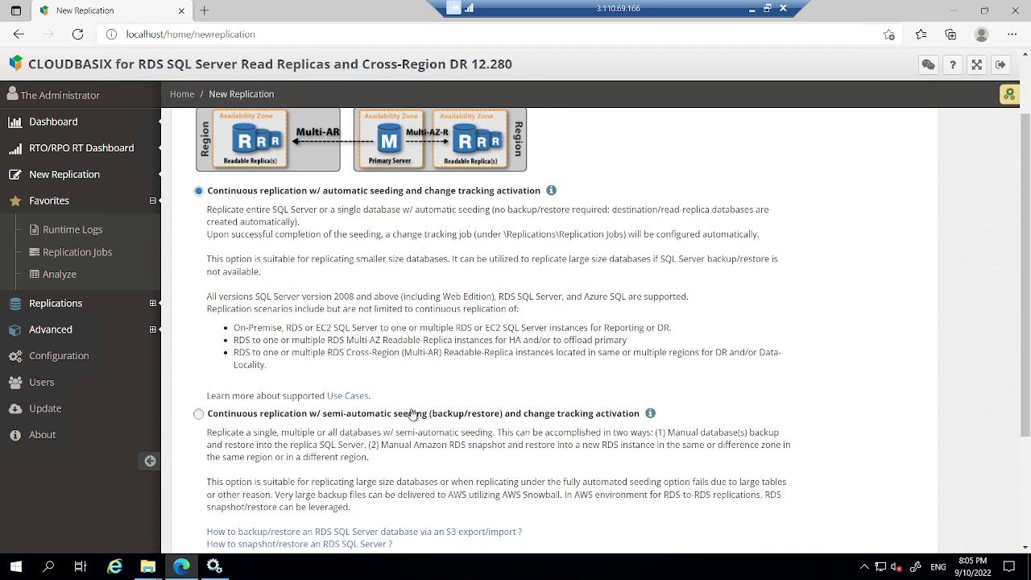
{"action": "scroll", "coordinate": [411, 413], "scroll_direction": "down", "scroll_amount": 1}
{"action": "scroll", "coordinate": [412, 414], "scroll_direction": "down", "scroll_amount": 2}
{"action": "scroll", "coordinate": [411, 414], "scroll_direction": "up", "scroll_amount": 4}
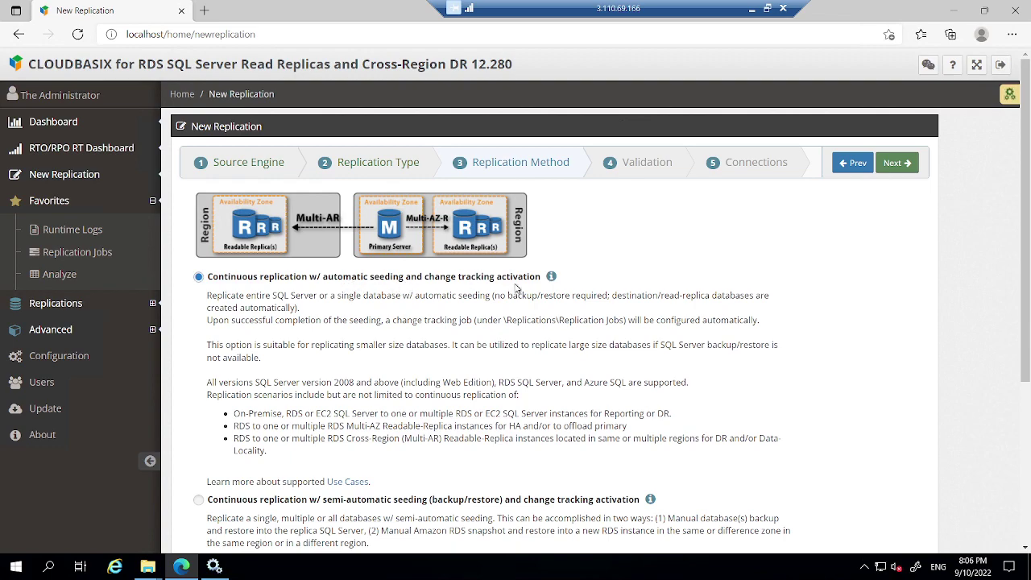
{"action": "scroll", "coordinate": [517, 288], "scroll_direction": "down", "scroll_amount": 2}
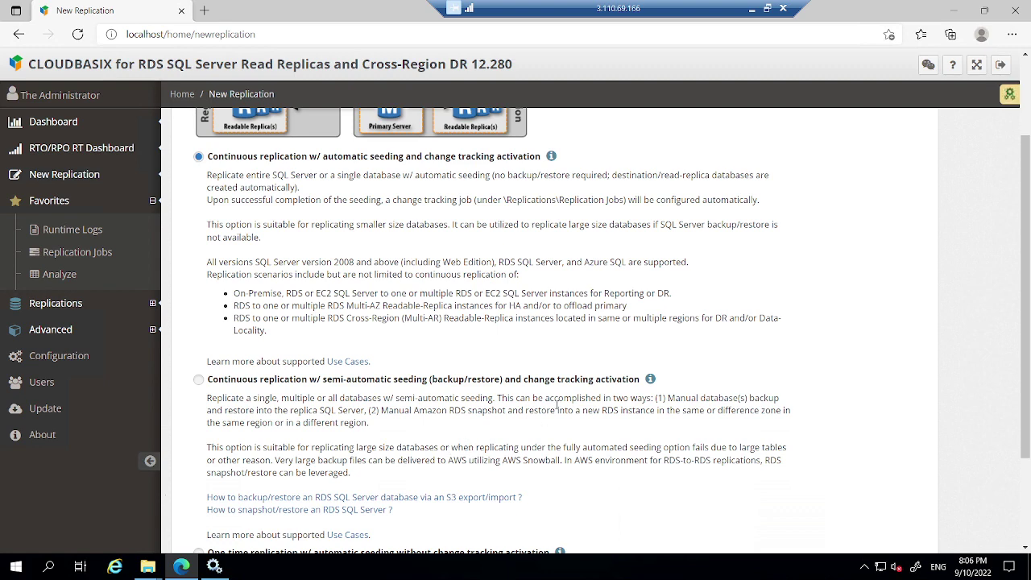
{"action": "scroll", "coordinate": [557, 405], "scroll_direction": "down", "scroll_amount": 2}
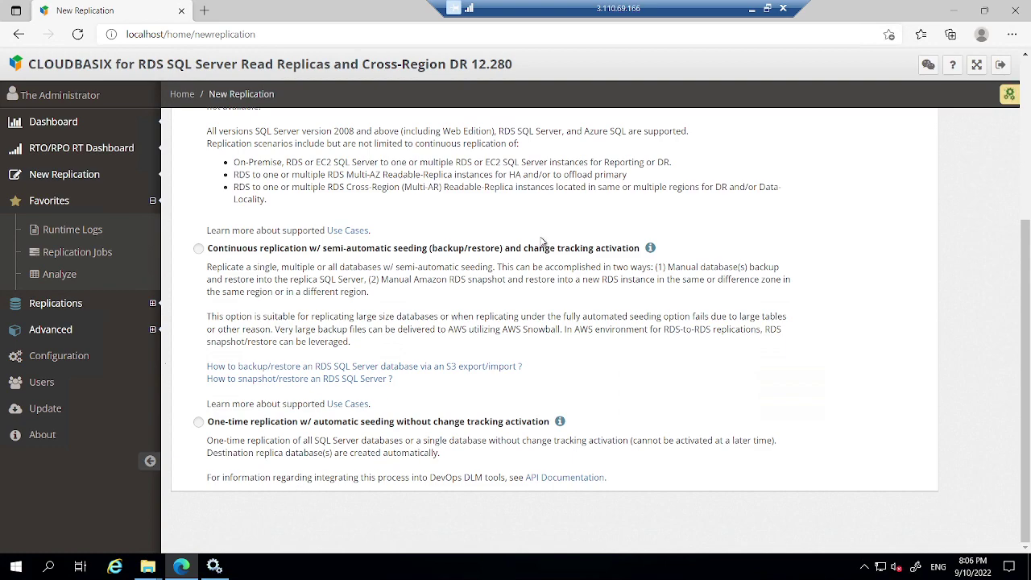
{"action": "scroll", "coordinate": [541, 241], "scroll_direction": "up", "scroll_amount": 3}
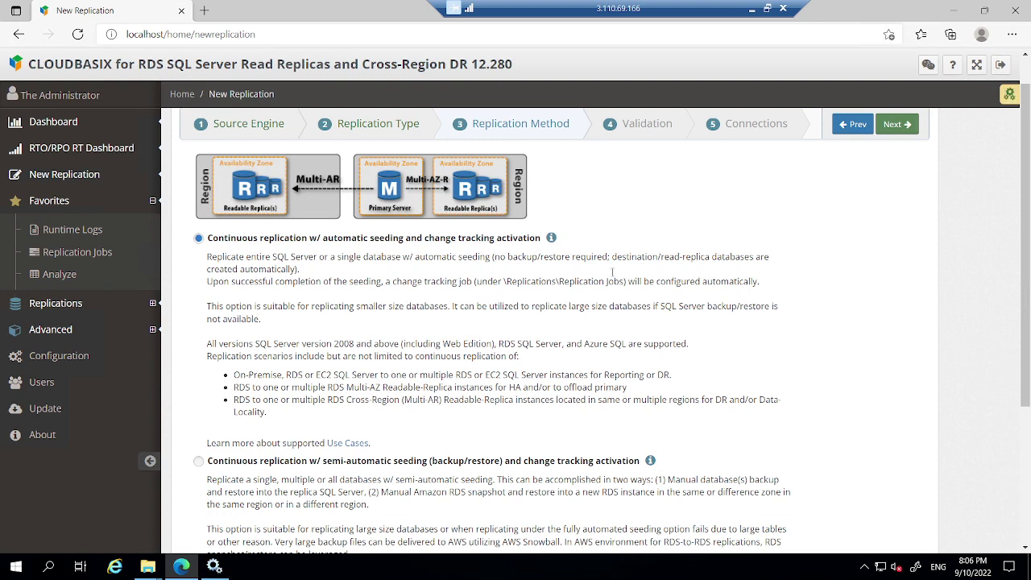
{"action": "left_click", "coordinate": [901, 124]}
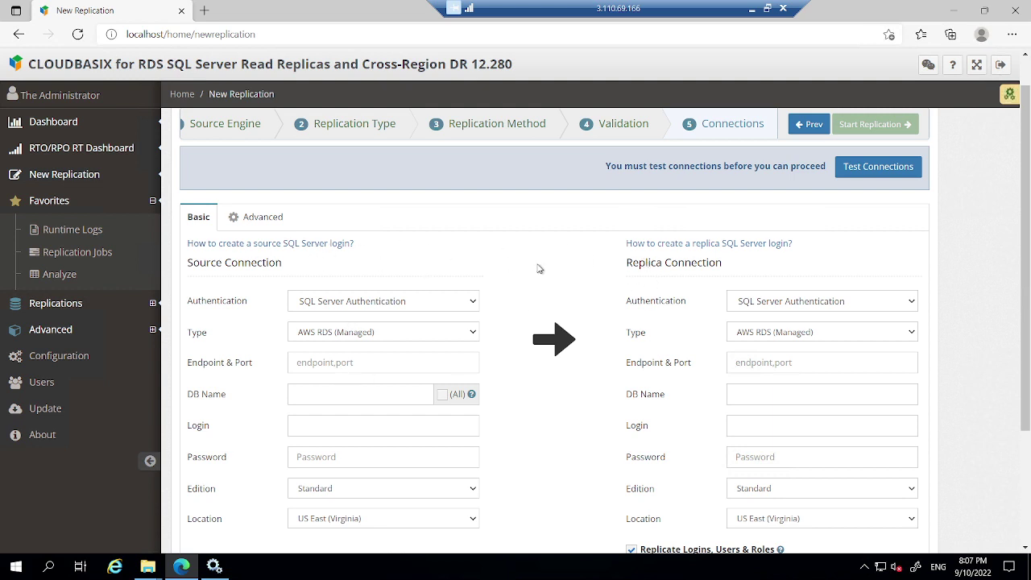
Set the source to AzureSQL DB at azuretoaws.database.windows.net and minimise the remote session.
{"action": "left_click", "coordinate": [459, 335]}
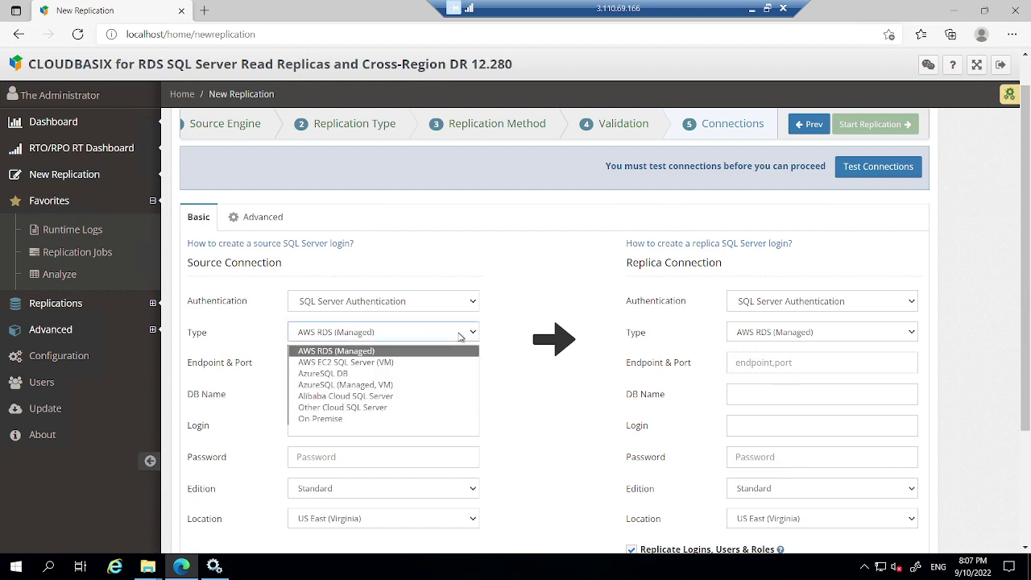
{"action": "left_click", "coordinate": [365, 376]}
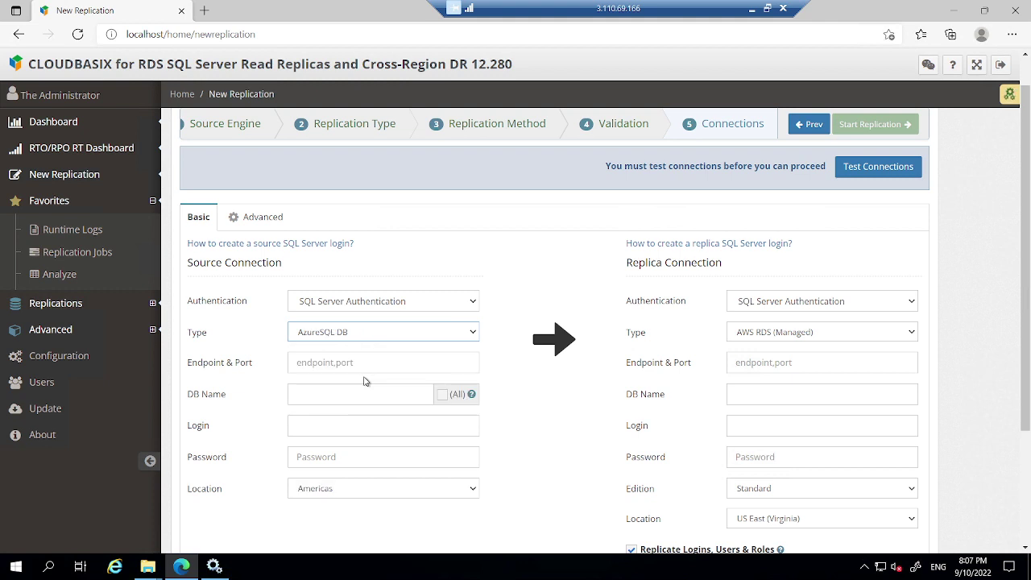
{"action": "left_click", "coordinate": [337, 364]}
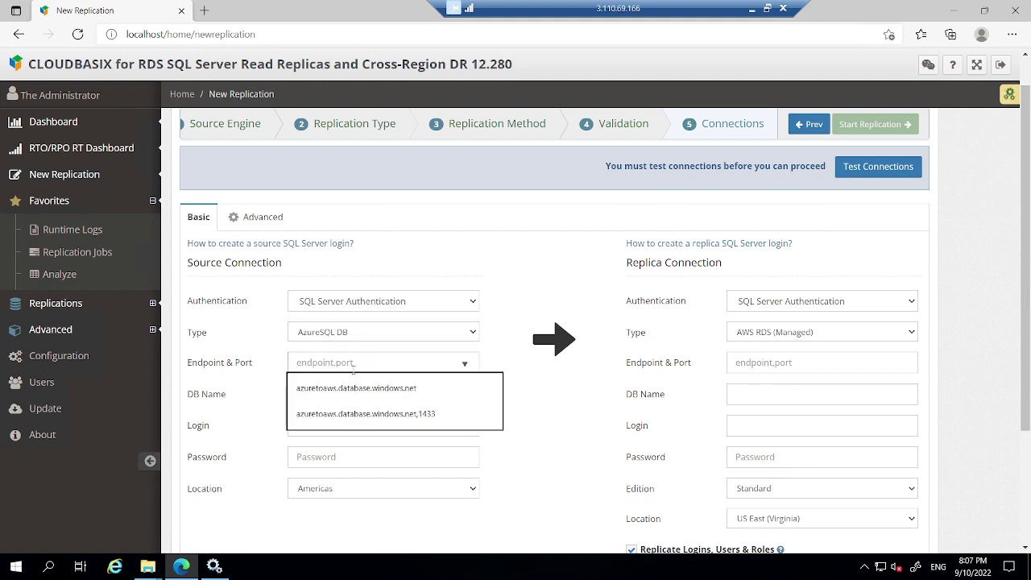
{"action": "left_click", "coordinate": [413, 389]}
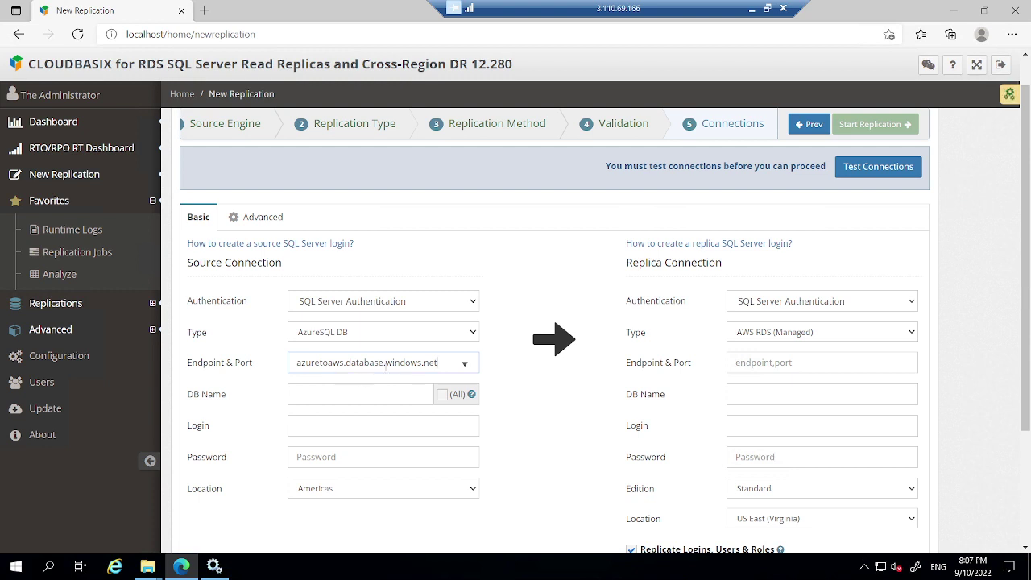
{"action": "left_click_drag", "start_coordinate": [572, 5], "coordinate": [338, 5]}
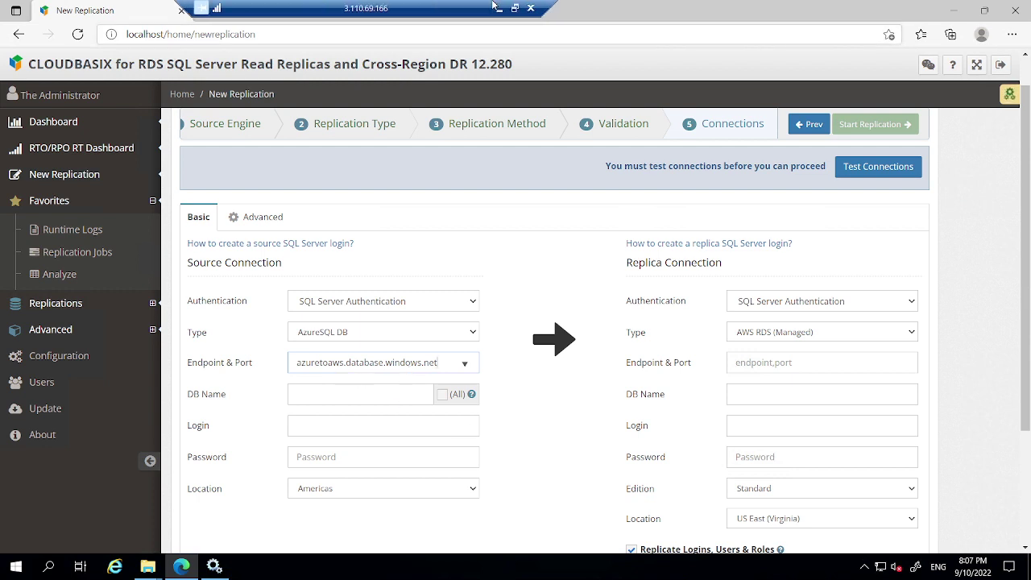
{"action": "left_click", "coordinate": [510, 7]}
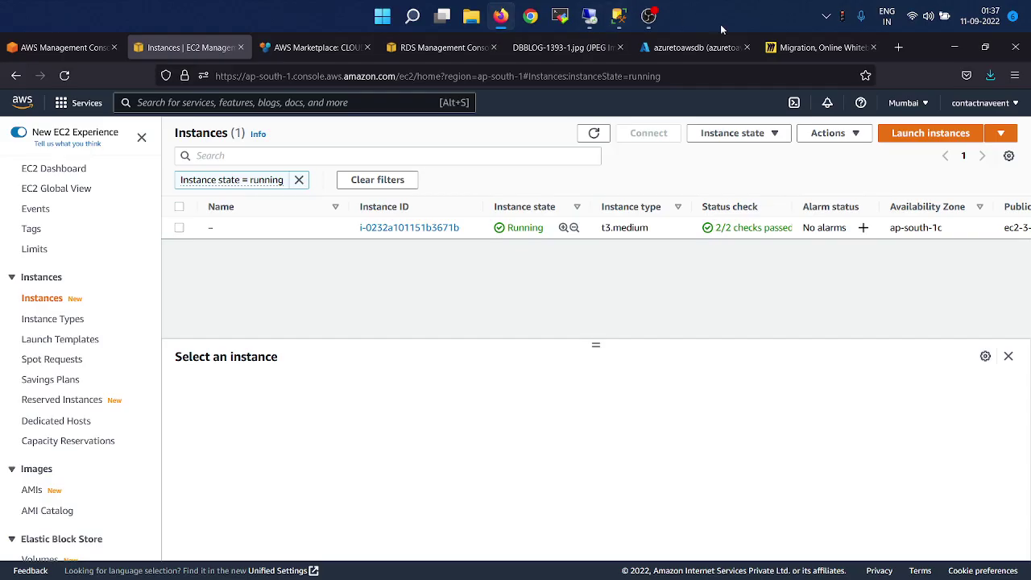
Copy the database name azuretoawsdb from the Azure portal overview and return to the remote session.
{"action": "left_click", "coordinate": [707, 47]}
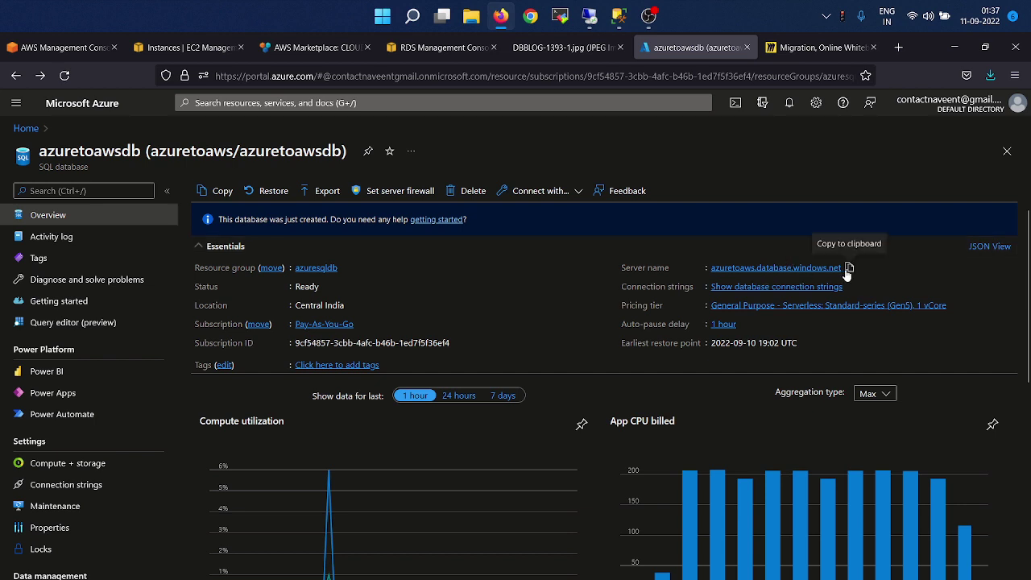
{"action": "key", "text": "alt+Tab"}
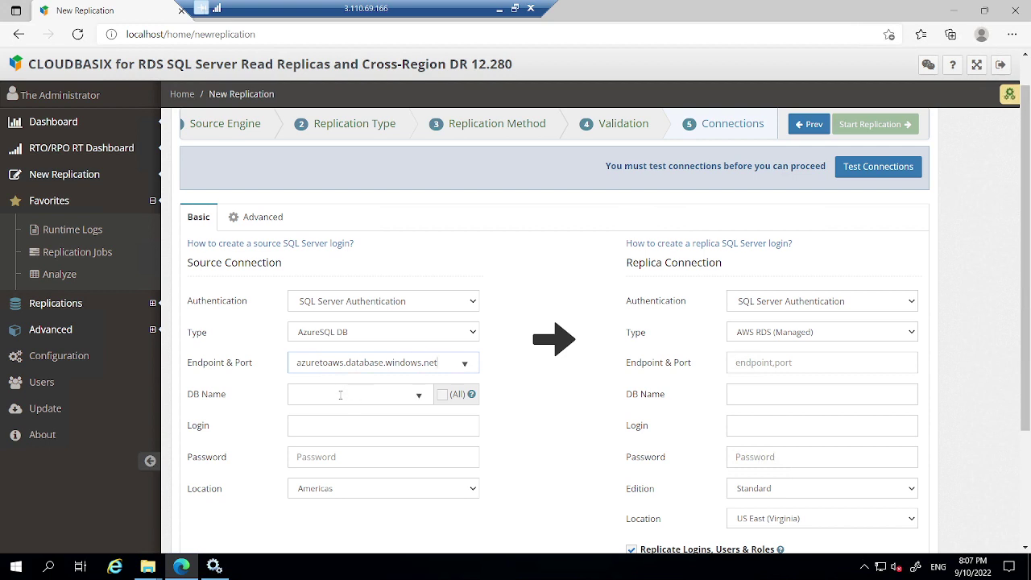
{"action": "left_click", "coordinate": [499, 8]}
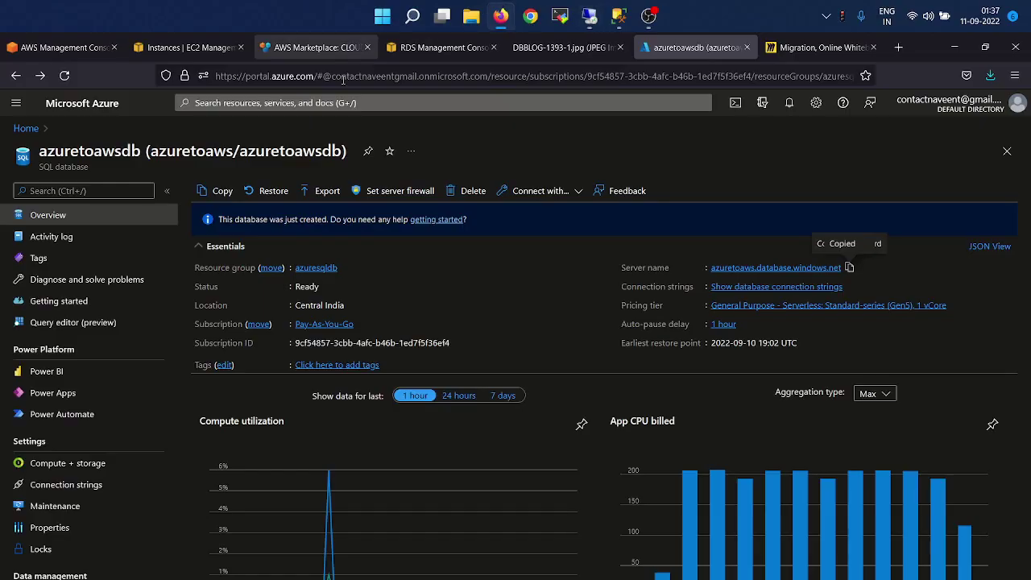
{"action": "double_click", "coordinate": [278, 152]}
{"action": "key", "text": "alt+Tab"}
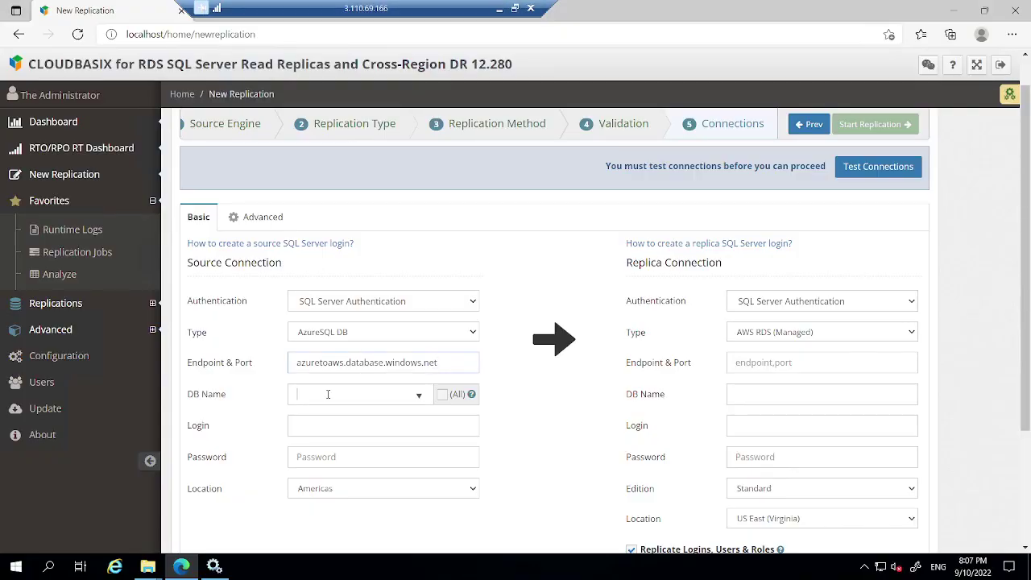
Fill the source with database azuretoawsdb, the login and password, and Asia Pacific location.
{"action": "key", "text": "ctrl+v"}
{"action": "left_click", "coordinate": [329, 429]}
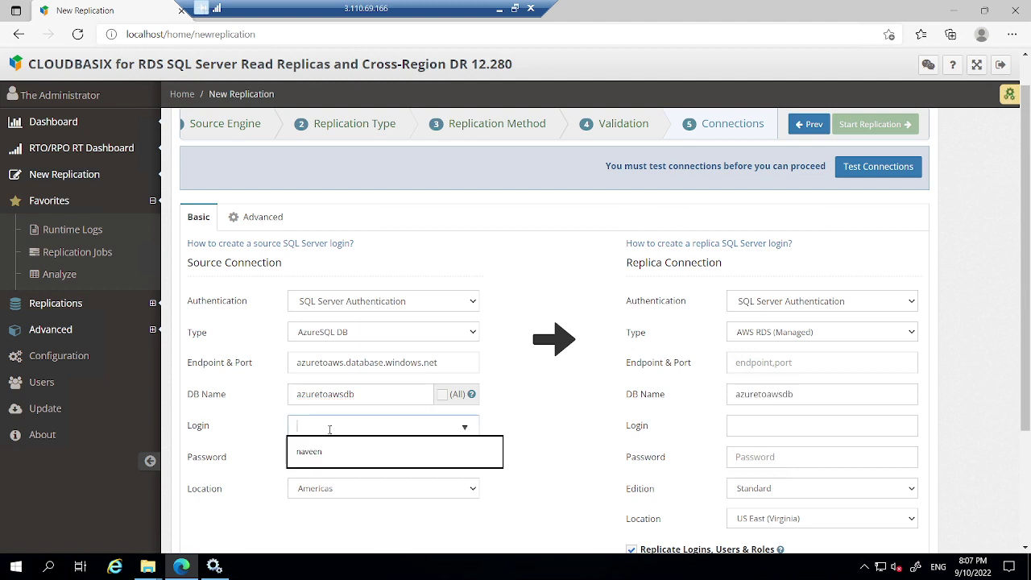
{"action": "type", "text": "naveen"}
{"action": "key", "text": "Tab"}
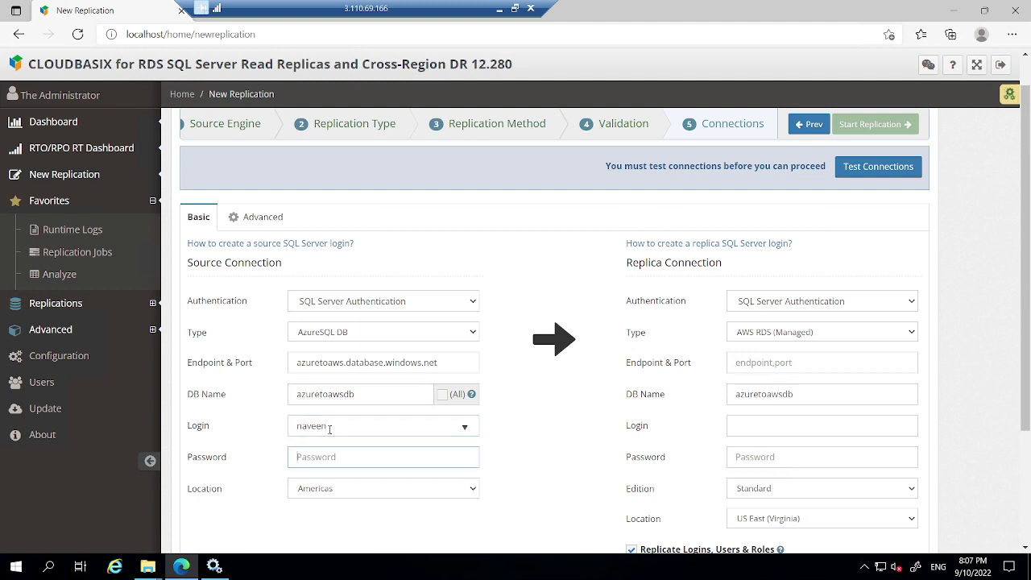
{"action": "type", "text": "P"}
{"action": "key", "text": "Tab"}
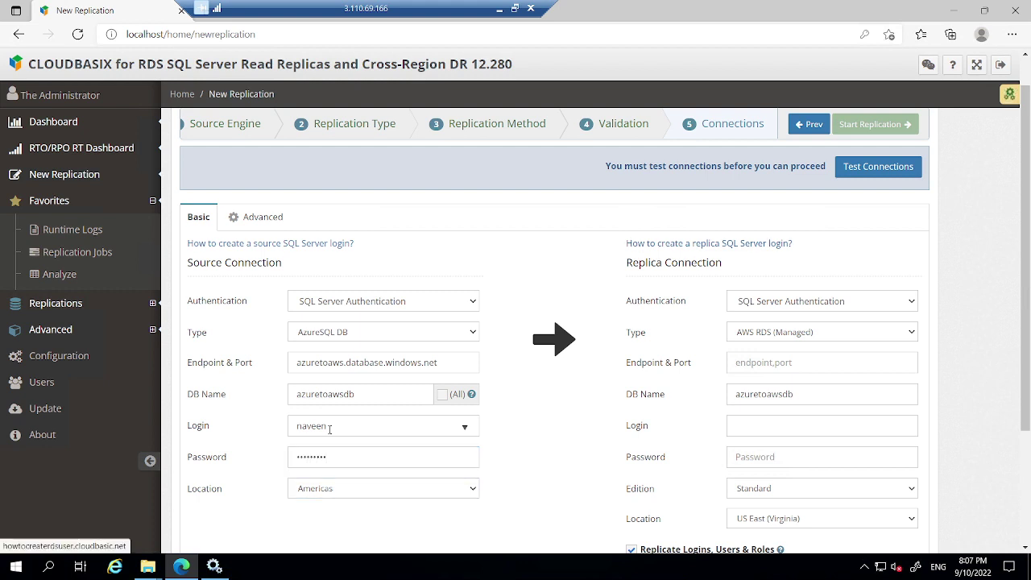
{"action": "scroll", "coordinate": [556, 465], "scroll_direction": "down", "scroll_amount": 2}
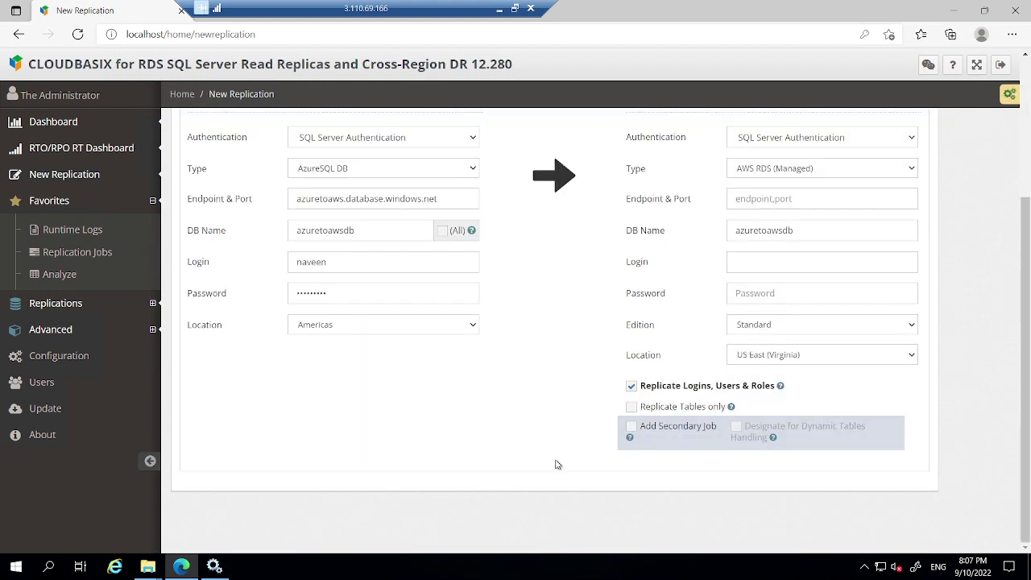
{"action": "left_click", "coordinate": [432, 323]}
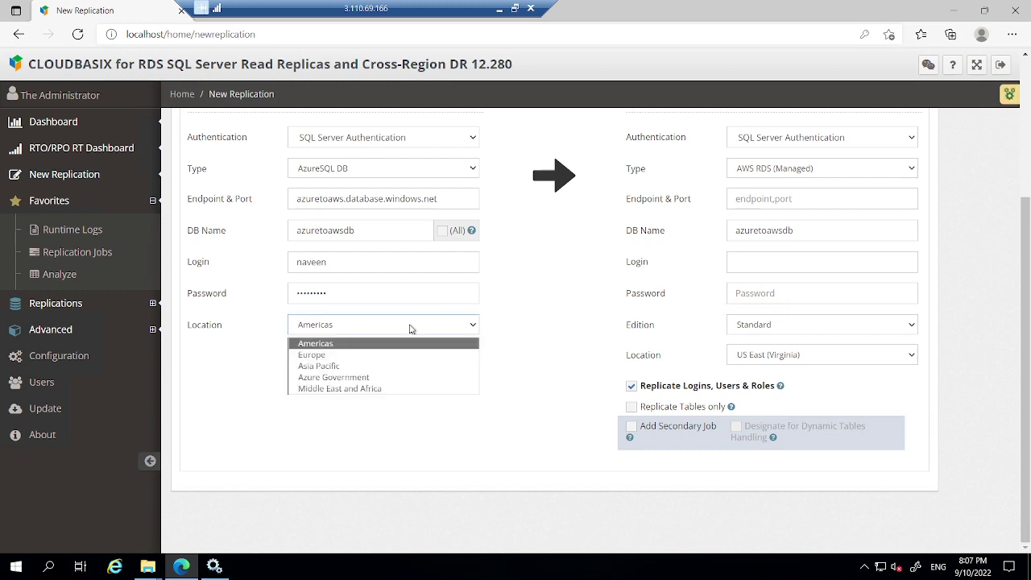
{"action": "left_click", "coordinate": [334, 366]}
{"action": "scroll", "coordinate": [533, 337], "scroll_direction": "up", "scroll_amount": 3}
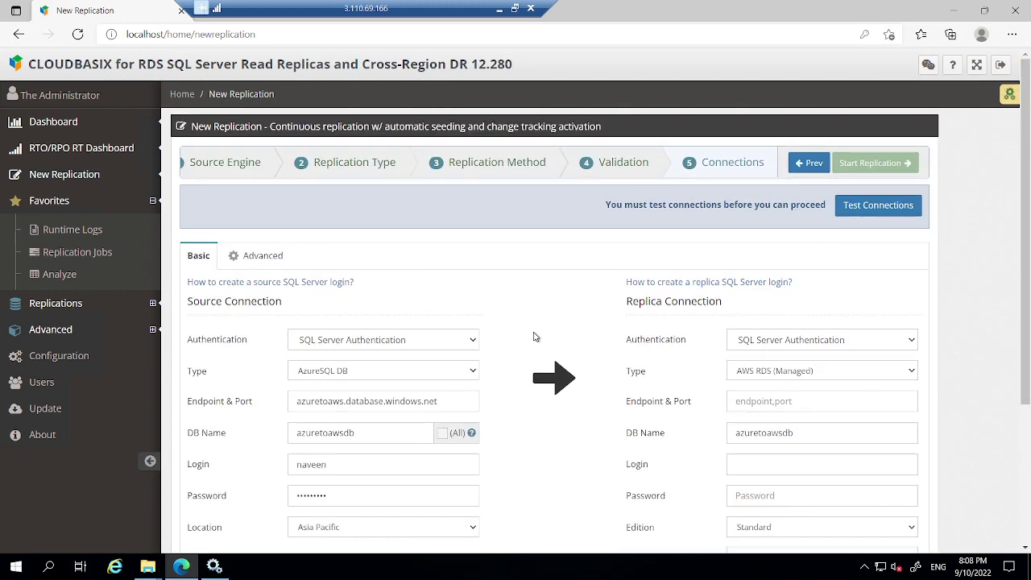
{"action": "scroll", "coordinate": [850, 310], "scroll_direction": "down", "scroll_amount": 3}
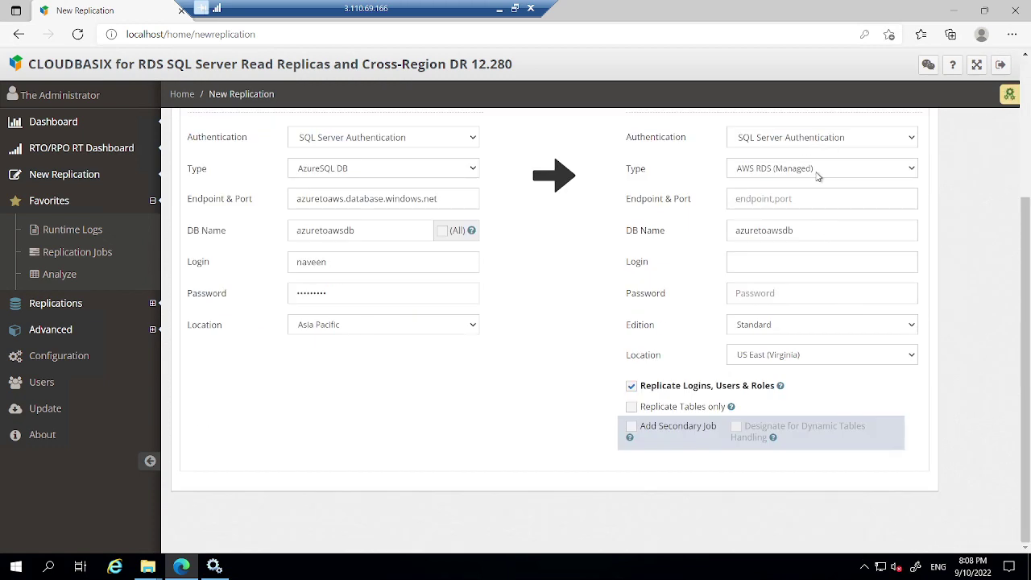
Keep AWS RDS (Managed) as the replica type, bring up its endpoint suggestions, and minimise the session.
{"action": "left_click", "coordinate": [817, 171]}
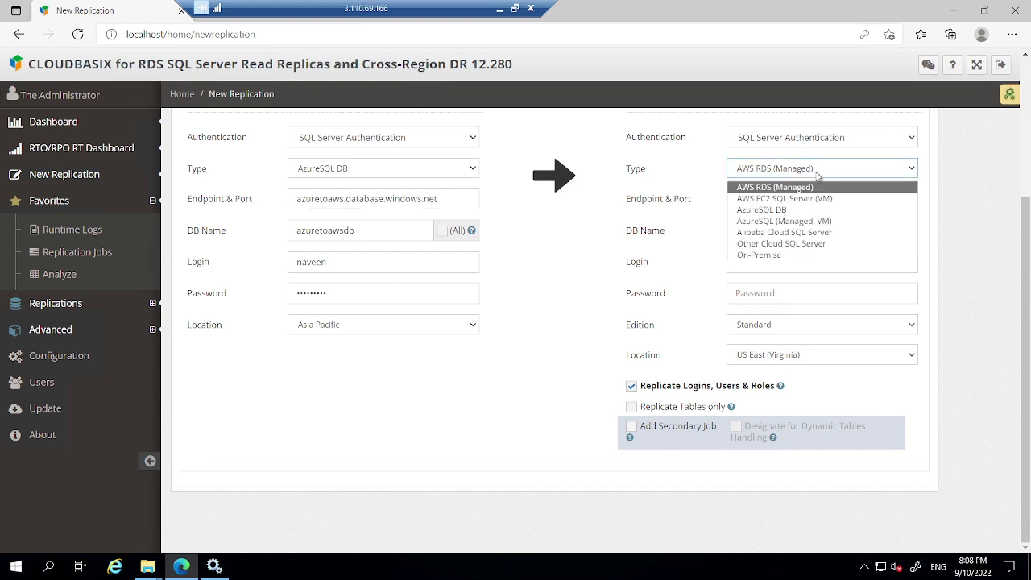
{"action": "left_click", "coordinate": [817, 174]}
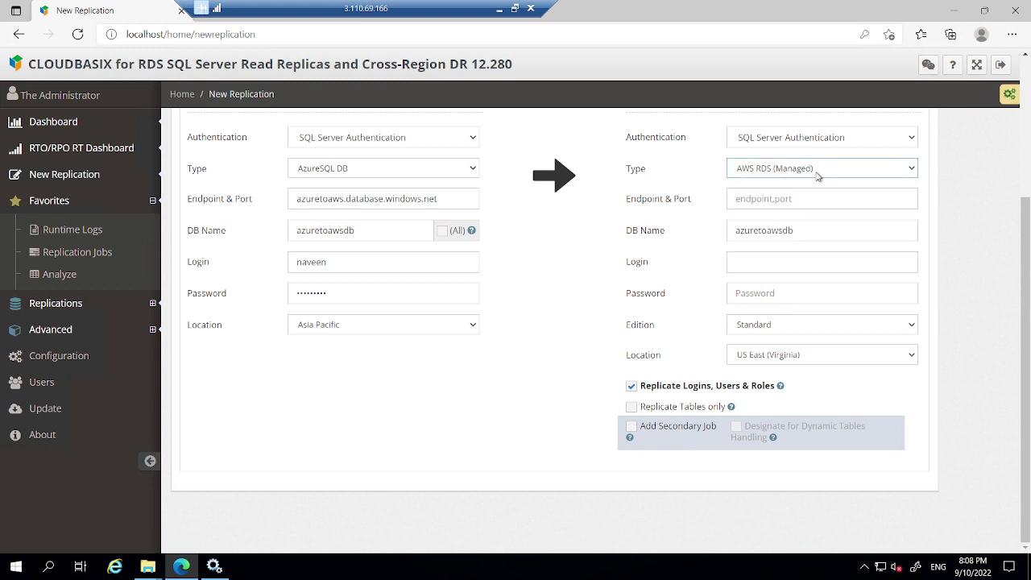
{"action": "left_click", "coordinate": [770, 199]}
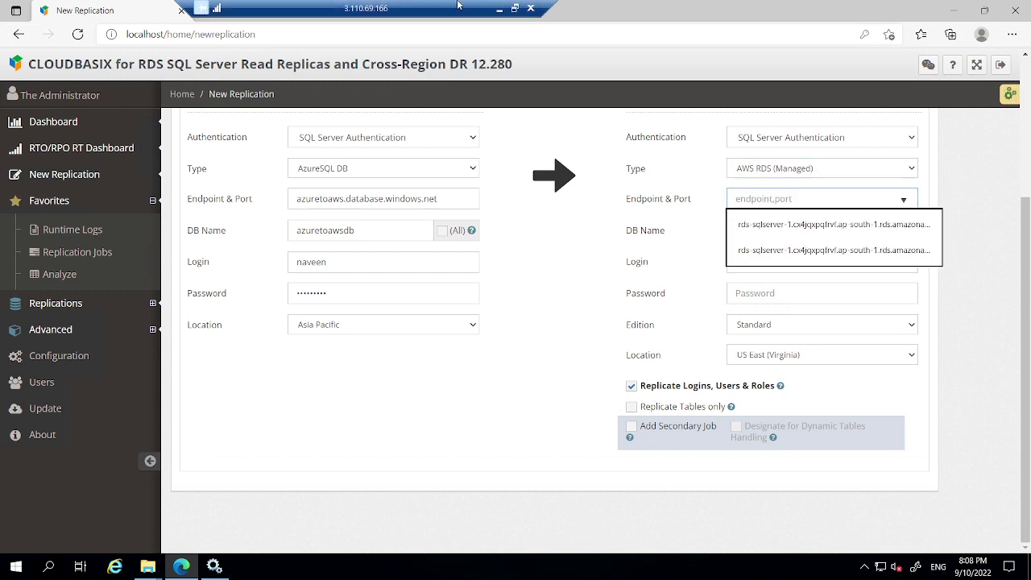
{"action": "left_click_drag", "start_coordinate": [470, 8], "coordinate": [301, 6]}
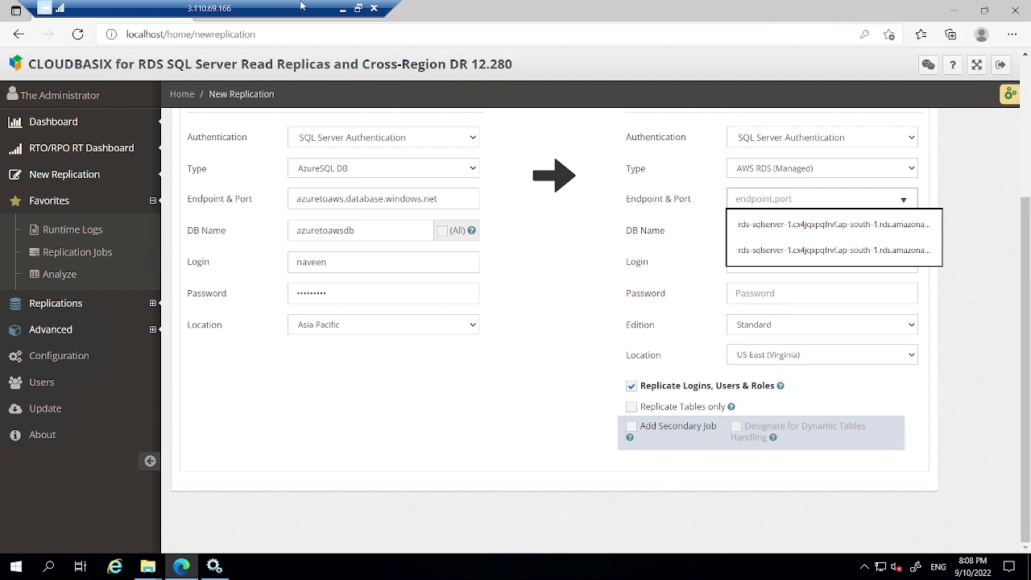
{"action": "left_click", "coordinate": [341, 7]}
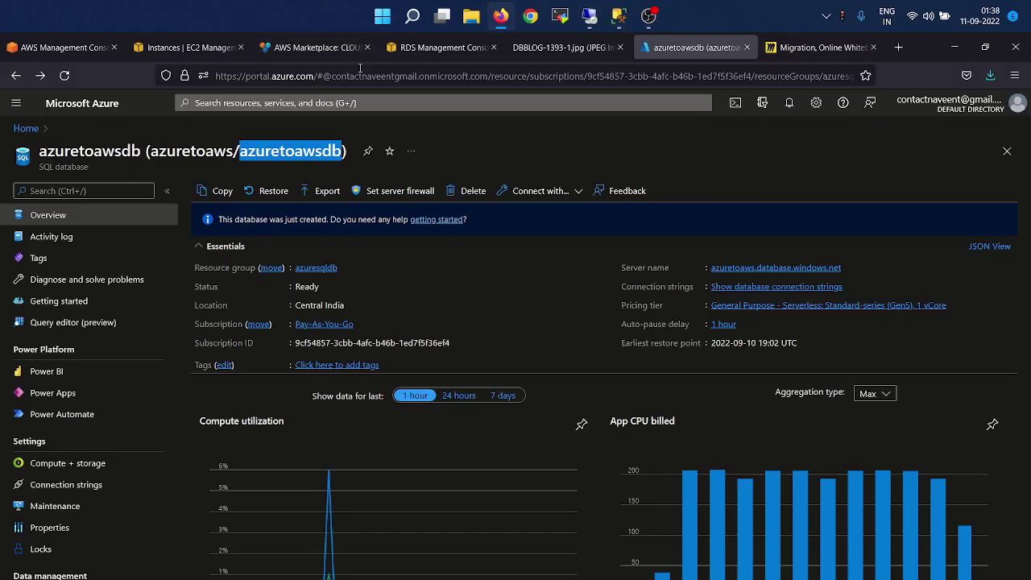
Open rds-sqlserver-1 in the RDS console and select its ap-south-1 endpoint hostname.
{"action": "left_click", "coordinate": [183, 49]}
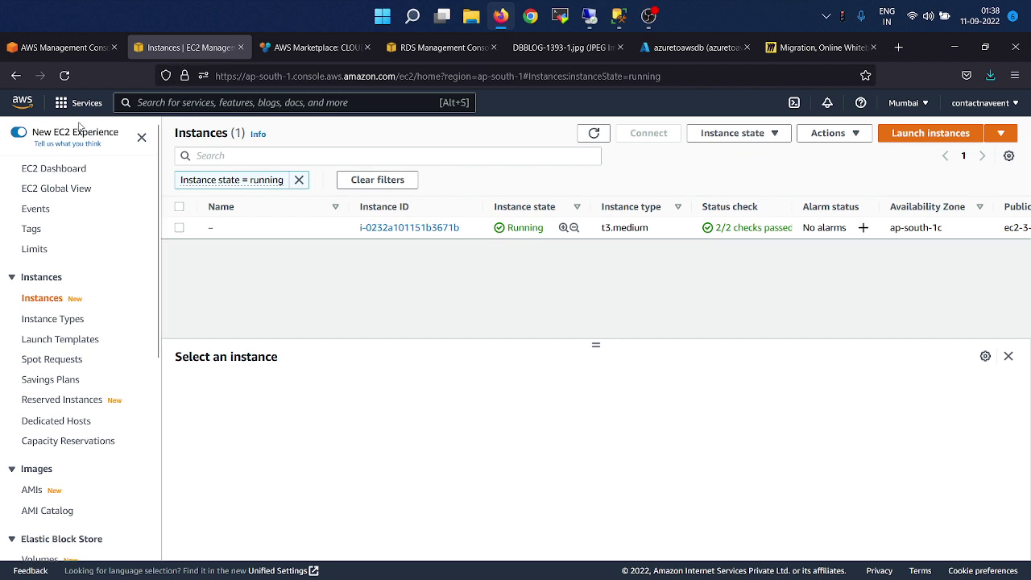
{"action": "left_click", "coordinate": [21, 101]}
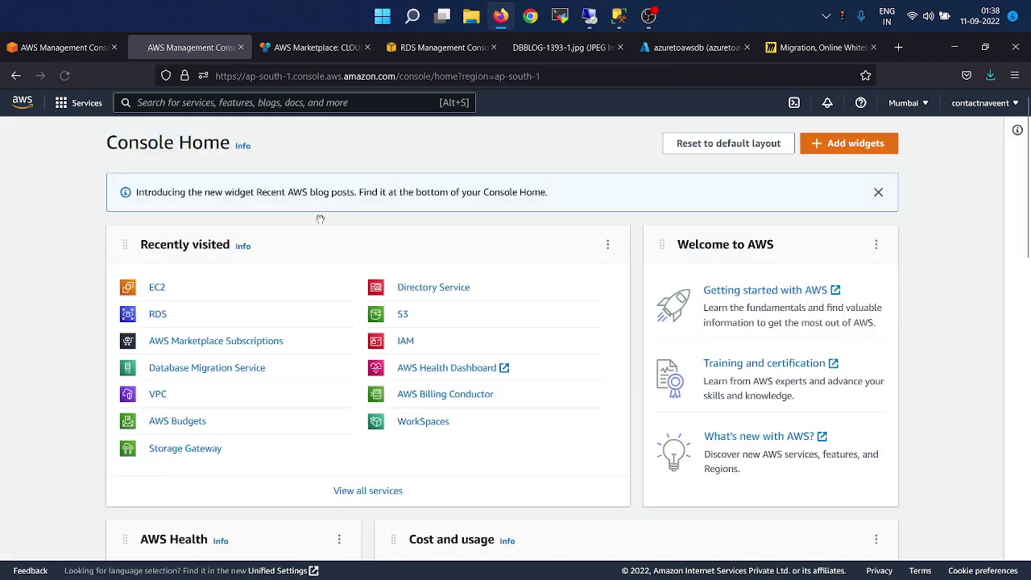
{"action": "left_click", "coordinate": [439, 47]}
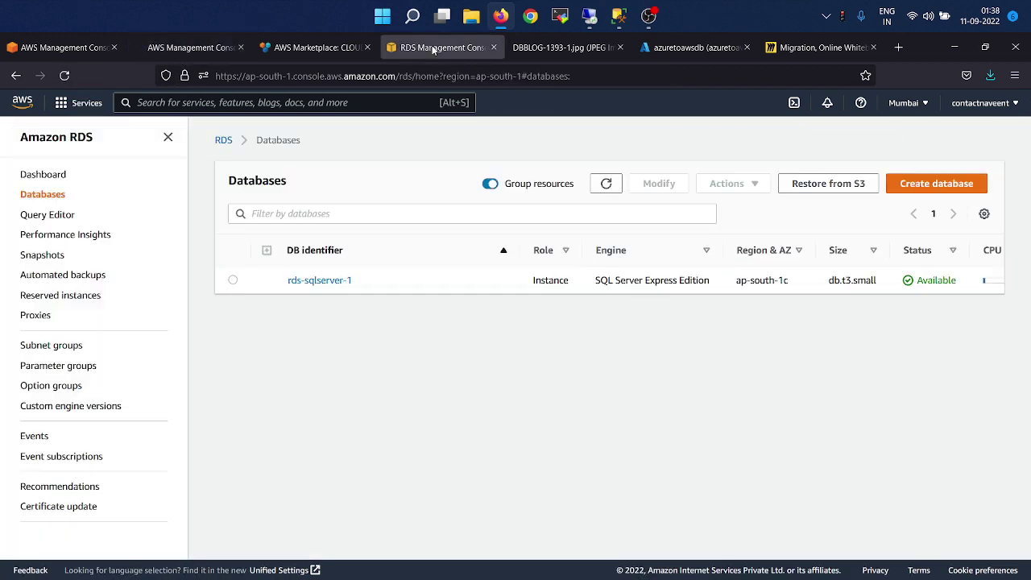
{"action": "left_click", "coordinate": [313, 286]}
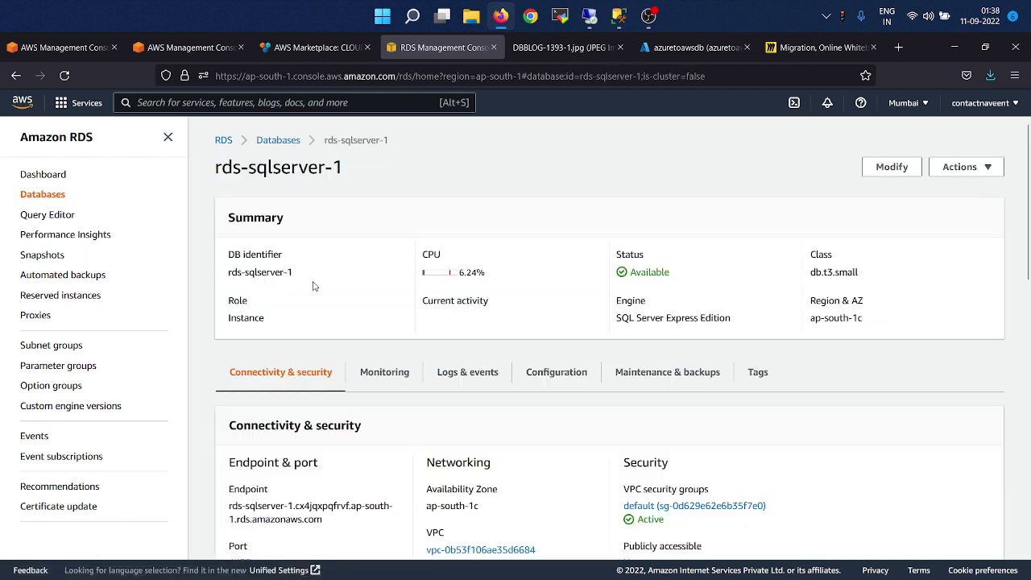
{"action": "scroll", "coordinate": [437, 387], "scroll_direction": "down", "scroll_amount": 2}
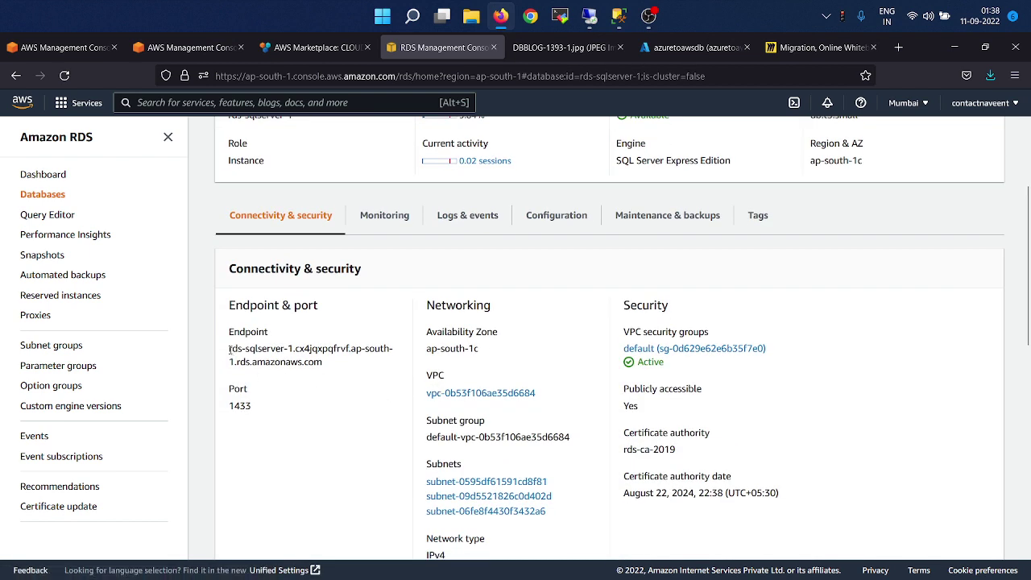
{"action": "left_click_drag", "start_coordinate": [229, 348], "coordinate": [346, 375]}
{"action": "key", "text": "ctrl+c"}
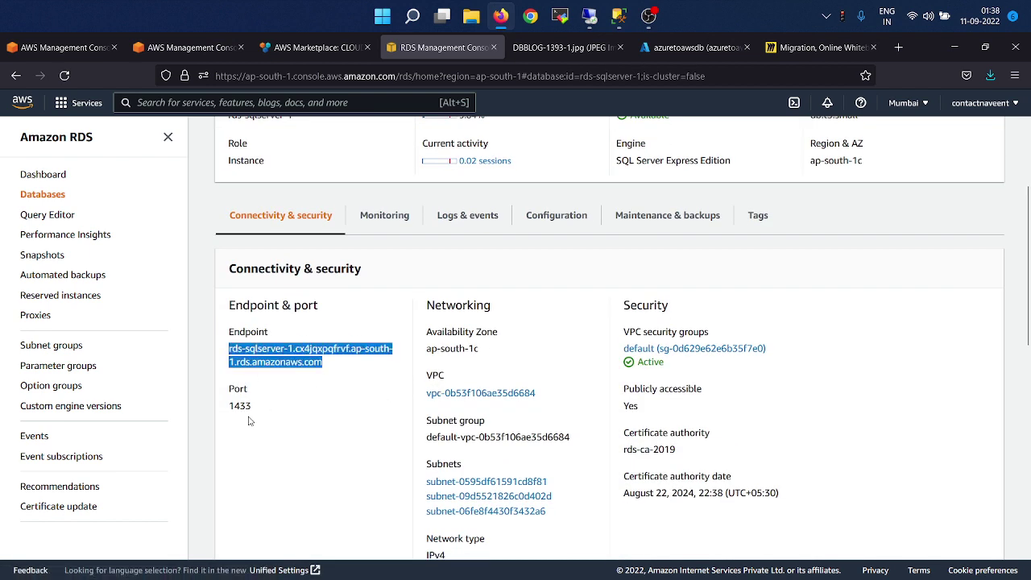
Set the replica endpoint to the pasted rds-sqlserver-1 hostname with port 1433.
{"action": "key", "text": "alt+Tab"}
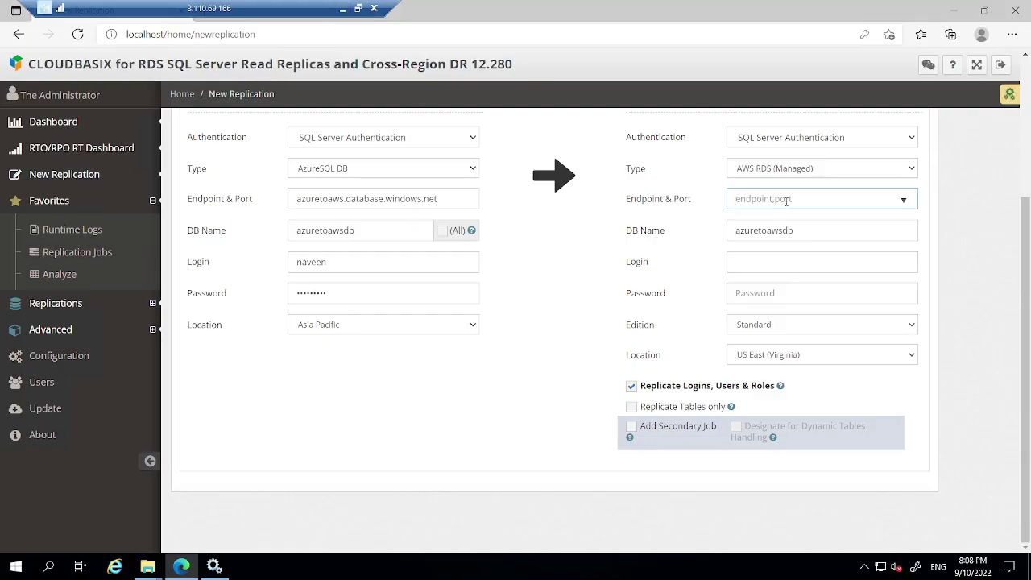
{"action": "key", "text": "ctrl+v"}
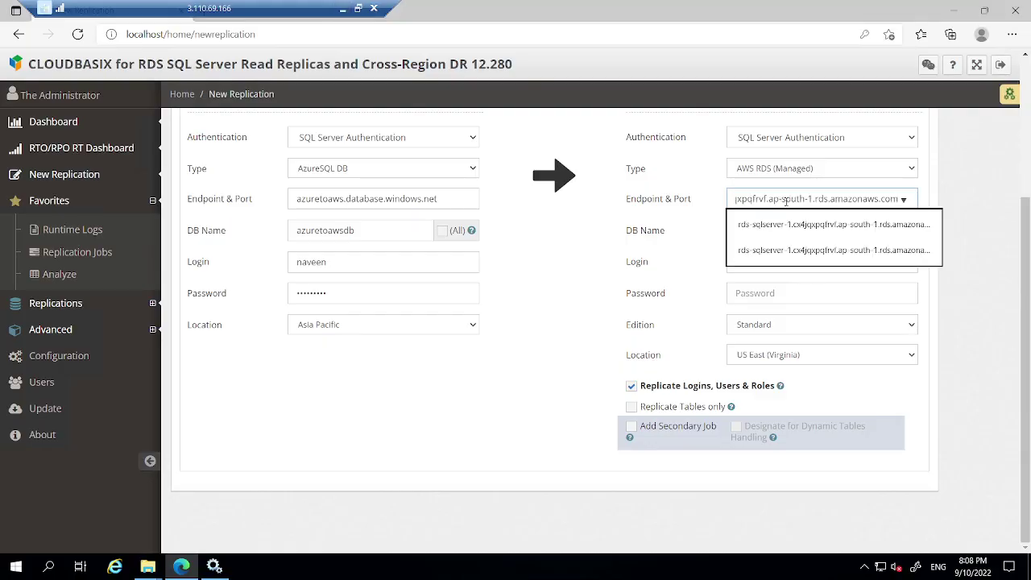
{"action": "type", "text": ",1433"}
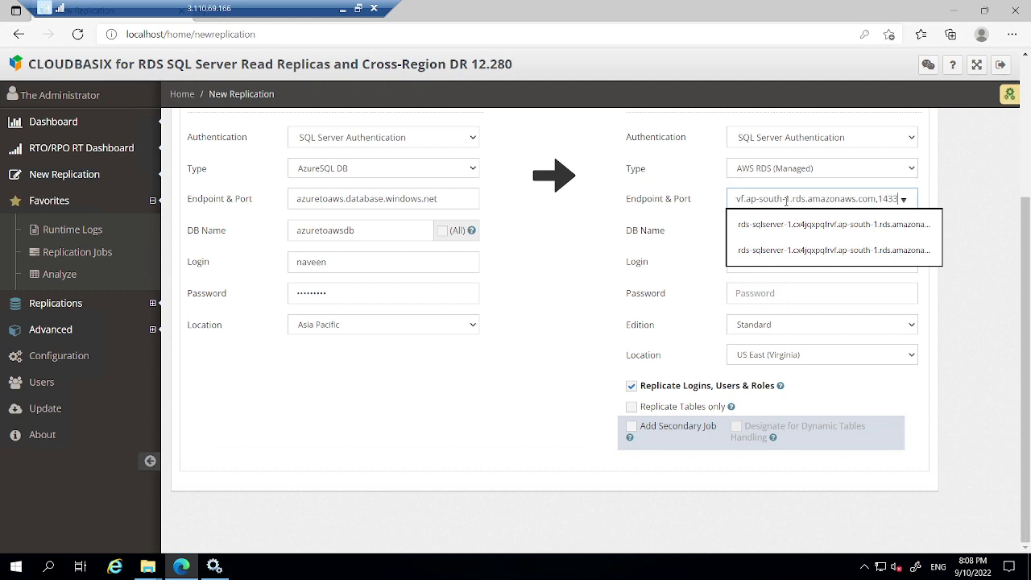
{"action": "left_click", "coordinate": [1011, 205]}
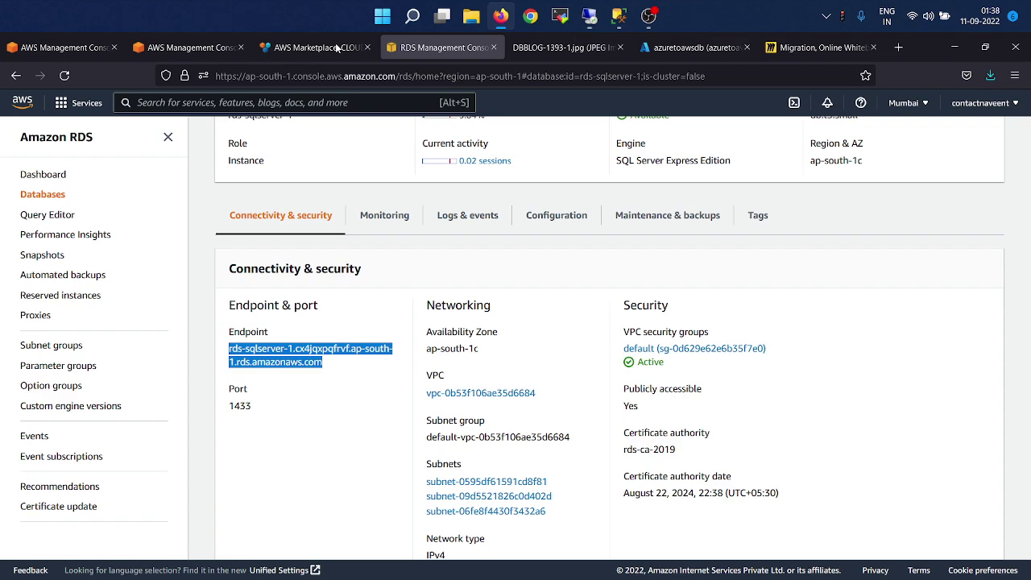
In SSMS, collapse azuretoawsdb and select the test database on the RDS server.
{"action": "left_click", "coordinate": [342, 8]}
{"action": "key", "text": "super+Tab"}
{"action": "left_click", "coordinate": [378, 403]}
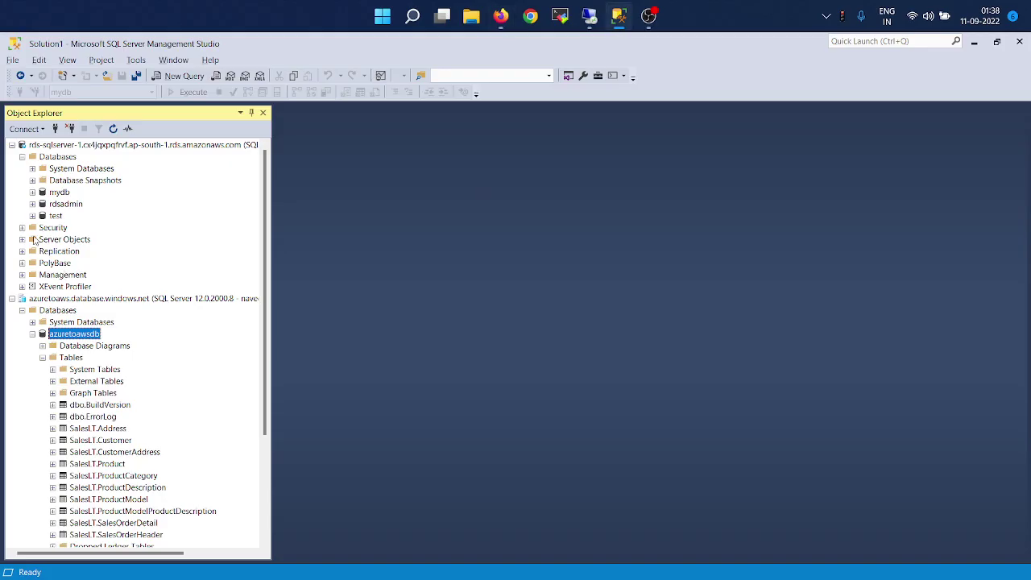
{"action": "left_click", "coordinate": [32, 334]}
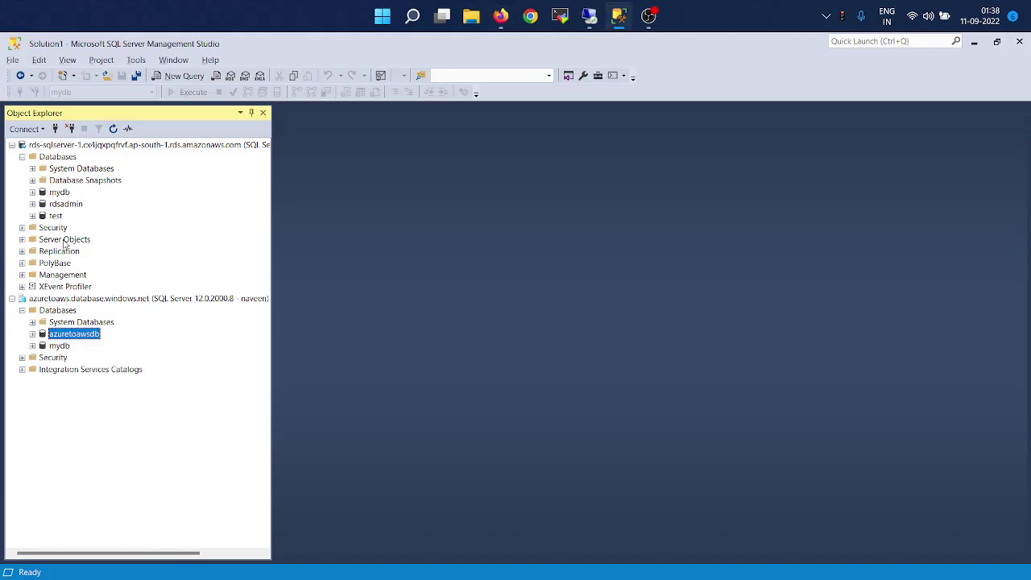
{"action": "left_click", "coordinate": [62, 215]}
Return to the Remote Desktop session with the CLOUDBASIX replication form.
{"action": "key", "text": "alt+Tab"}
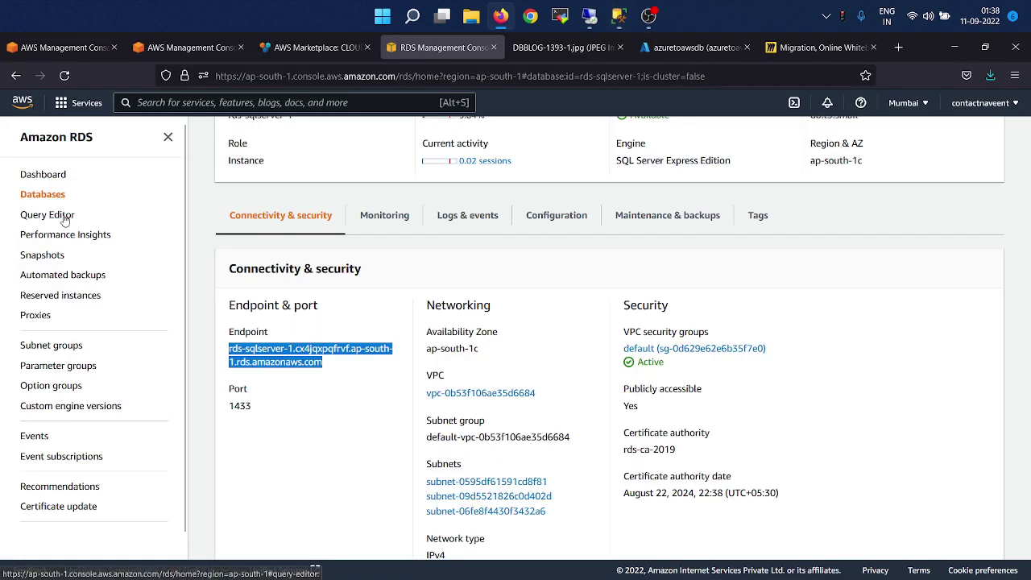
{"action": "key", "text": "super+Tab"}
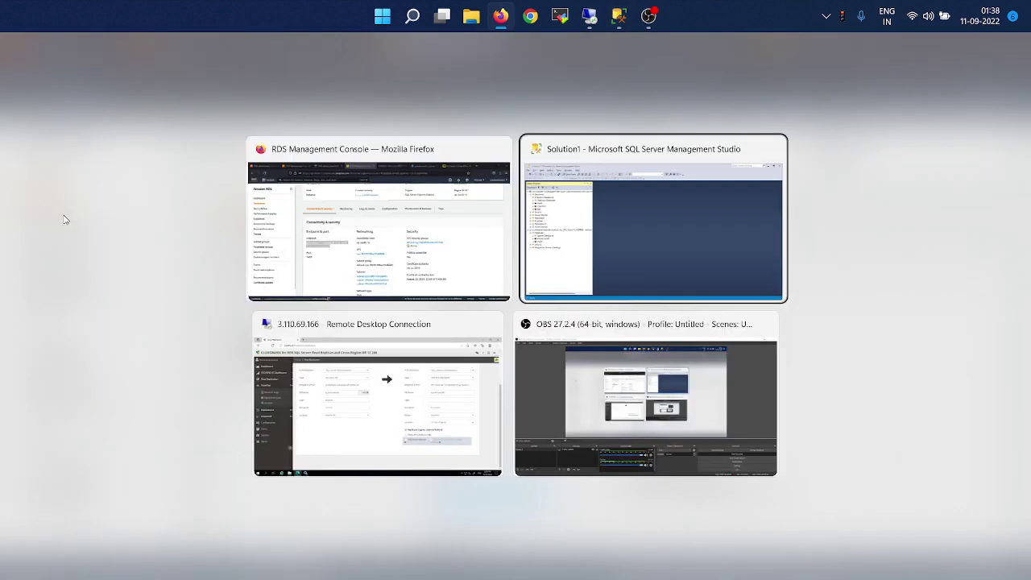
{"action": "key", "text": "Right"}
{"action": "key", "text": "Return"}
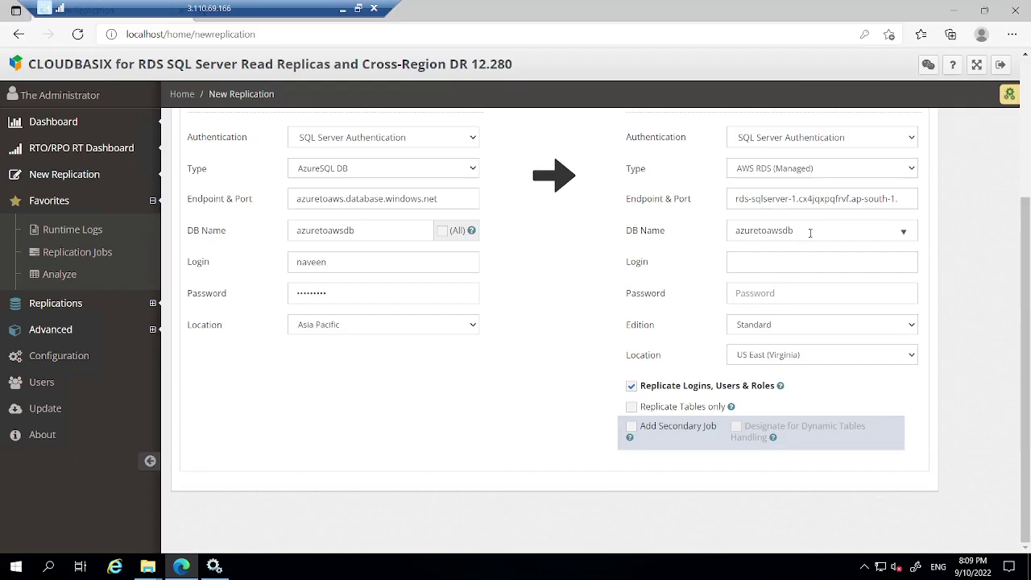
Set the replica database name to test, choose the existing login and enter its password.
{"action": "double_click", "coordinate": [810, 233]}
{"action": "type", "text": "test"}
{"action": "left_click", "coordinate": [746, 270]}
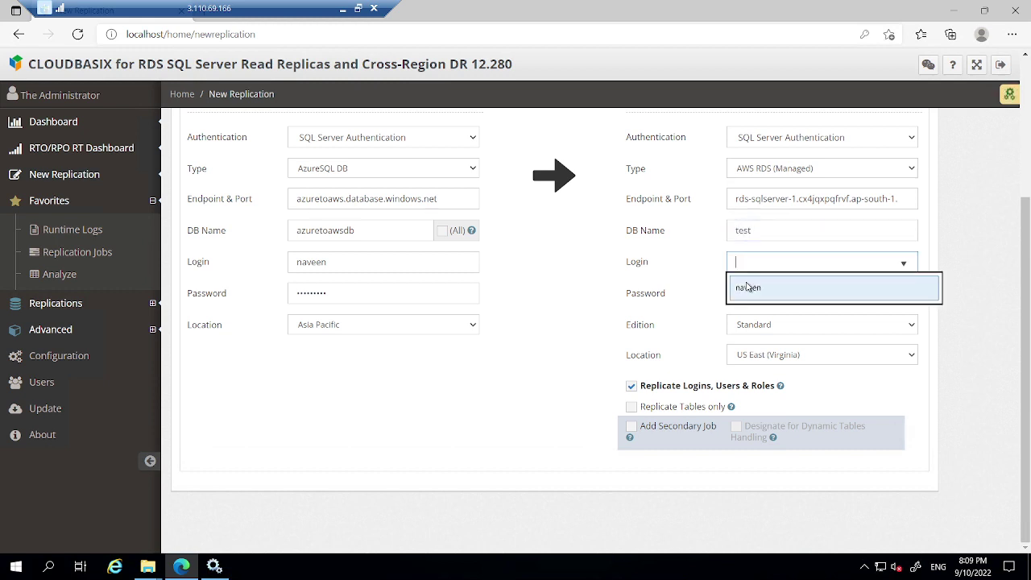
{"action": "left_click", "coordinate": [746, 286]}
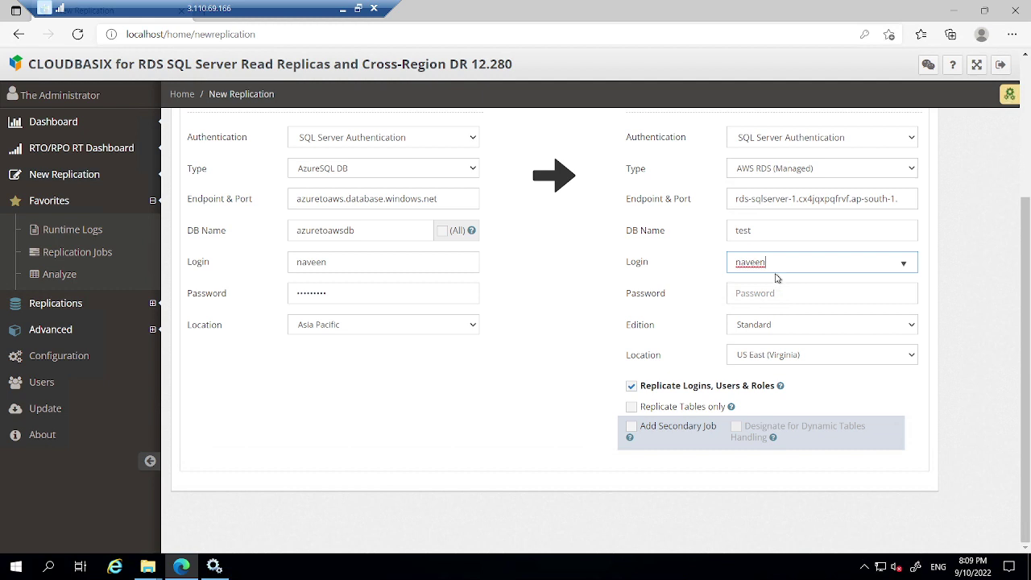
{"action": "left_click", "coordinate": [770, 293]}
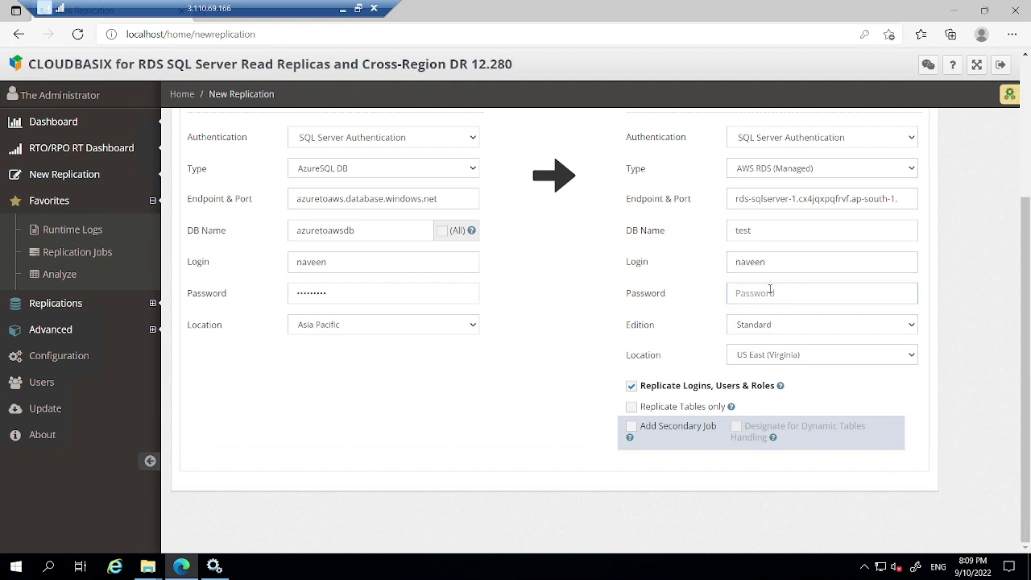
{"action": "type", "text": "••"}
Set the replica to Express edition in Asia Pacific (Mumbai), replicating tables only.
{"action": "left_click", "coordinate": [909, 328]}
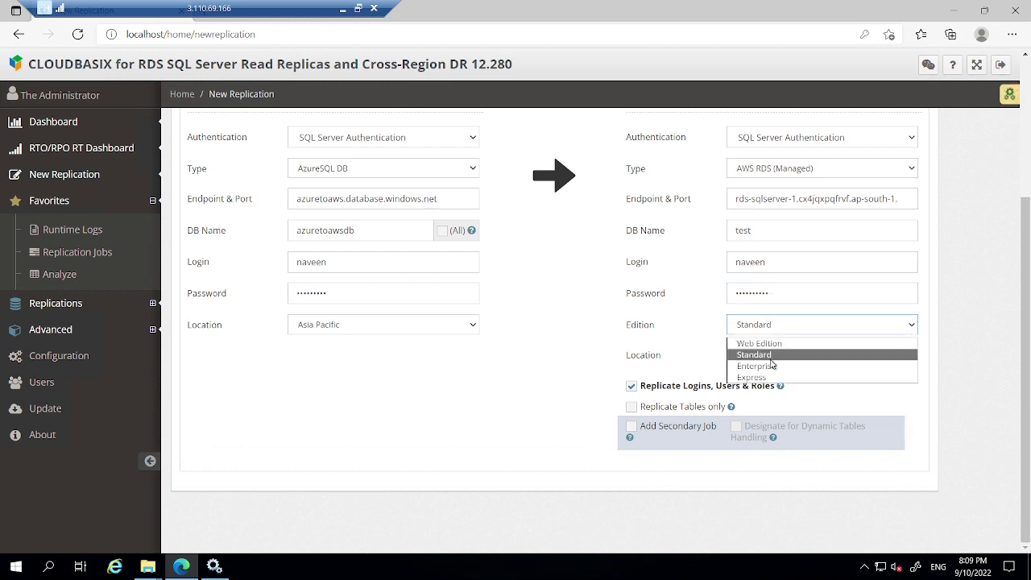
{"action": "left_click", "coordinate": [751, 377]}
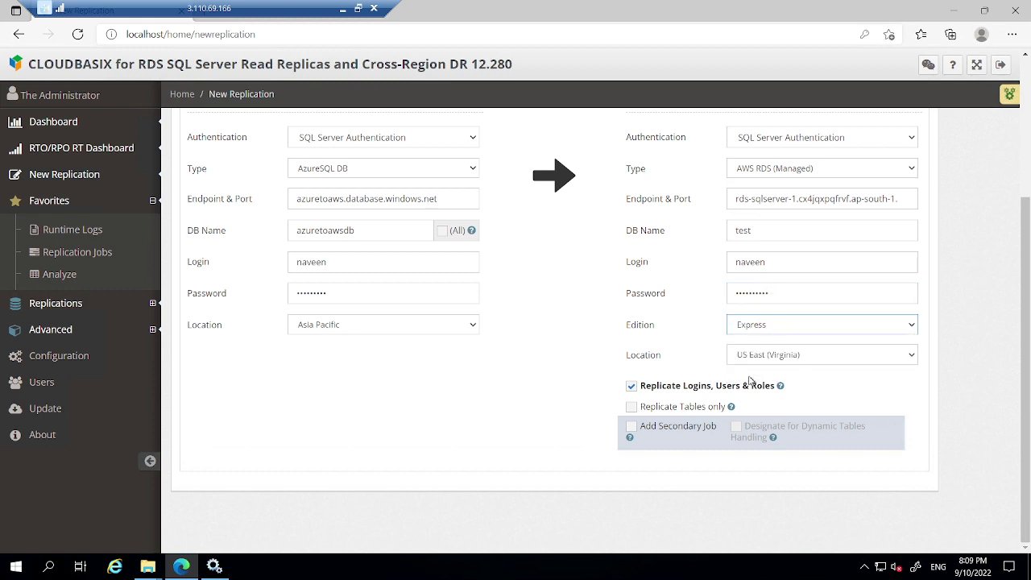
{"action": "left_click", "coordinate": [808, 360]}
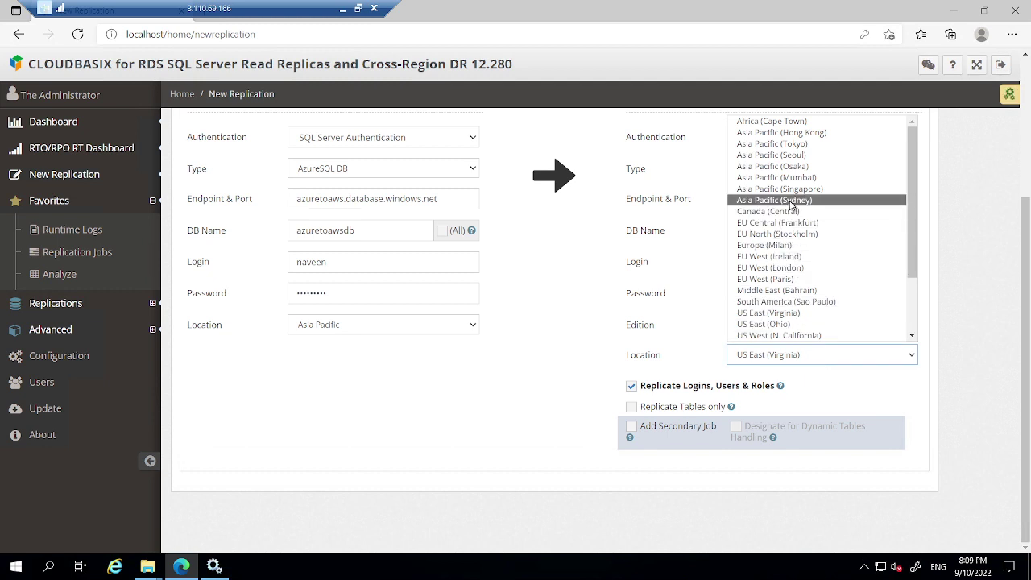
{"action": "key", "text": "Escape"}
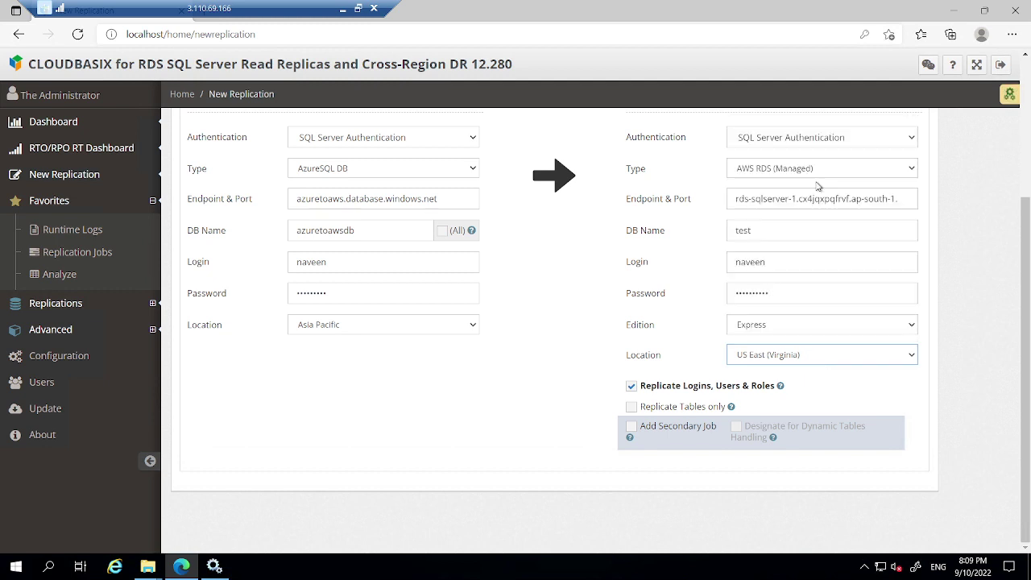
{"action": "left_click", "coordinate": [631, 407]}
{"action": "left_click", "coordinate": [630, 386]}
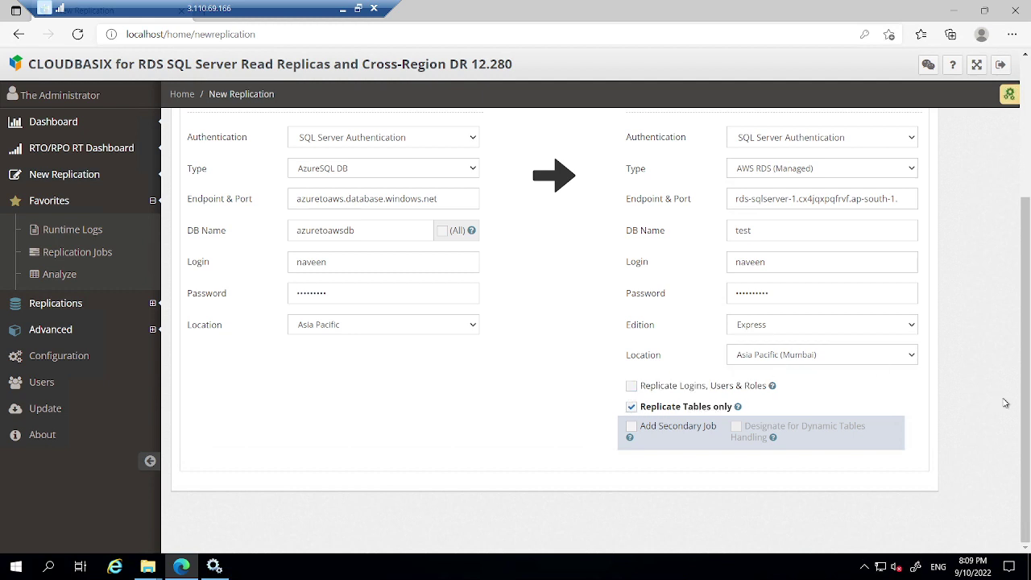
Test the source and replica connections and review the results.
{"action": "scroll", "coordinate": [1008, 404], "scroll_direction": "up", "scroll_amount": 3}
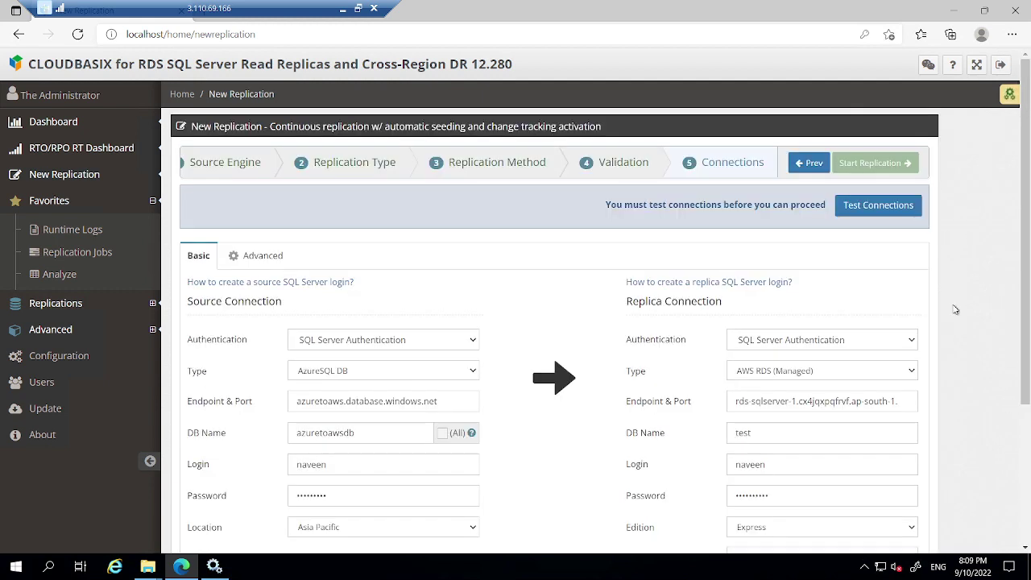
{"action": "left_click", "coordinate": [890, 208]}
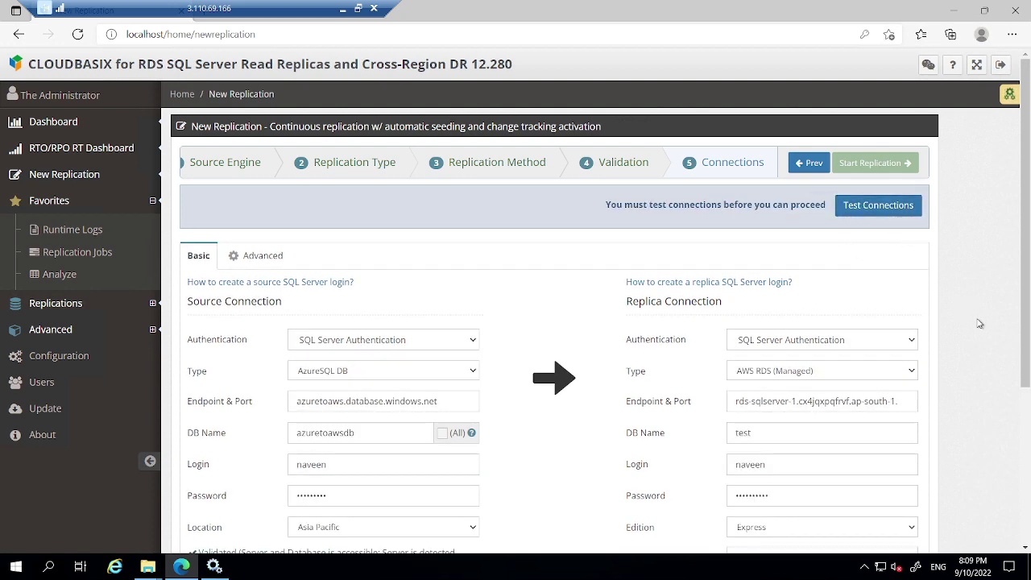
{"action": "scroll", "coordinate": [979, 322], "scroll_direction": "down", "scroll_amount": 3}
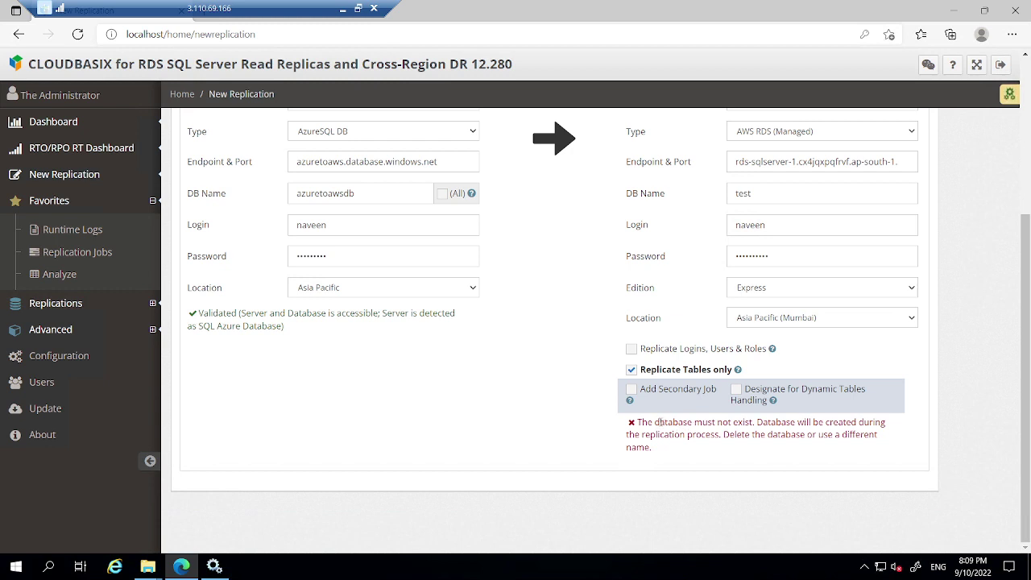
Change the replica database name from test to azuretoawsdb, copied from the source name.
{"action": "left_click_drag", "start_coordinate": [655, 422], "coordinate": [743, 424]}
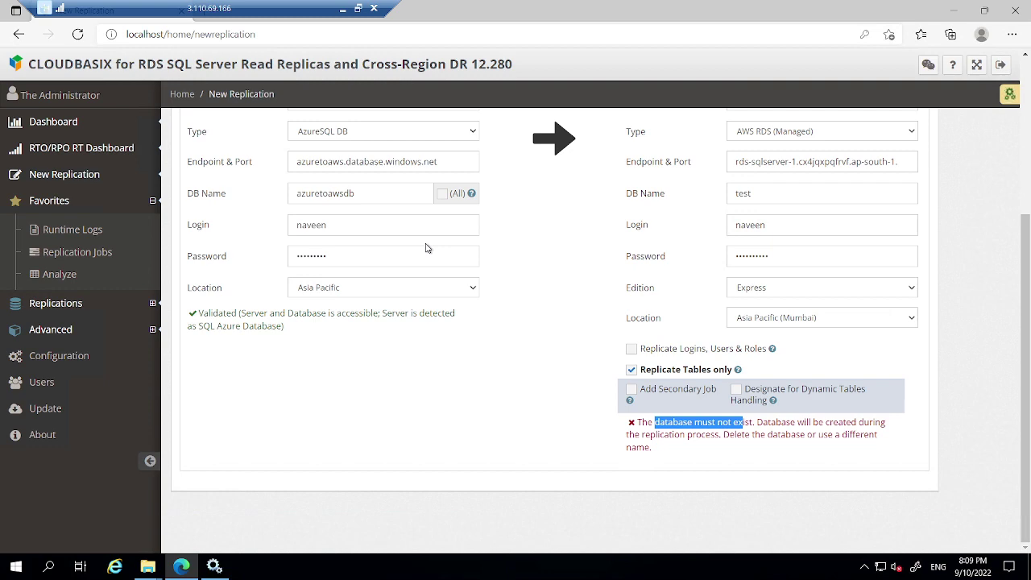
{"action": "scroll", "coordinate": [427, 248], "scroll_direction": "up", "scroll_amount": 2}
{"action": "left_click", "coordinate": [364, 339]}
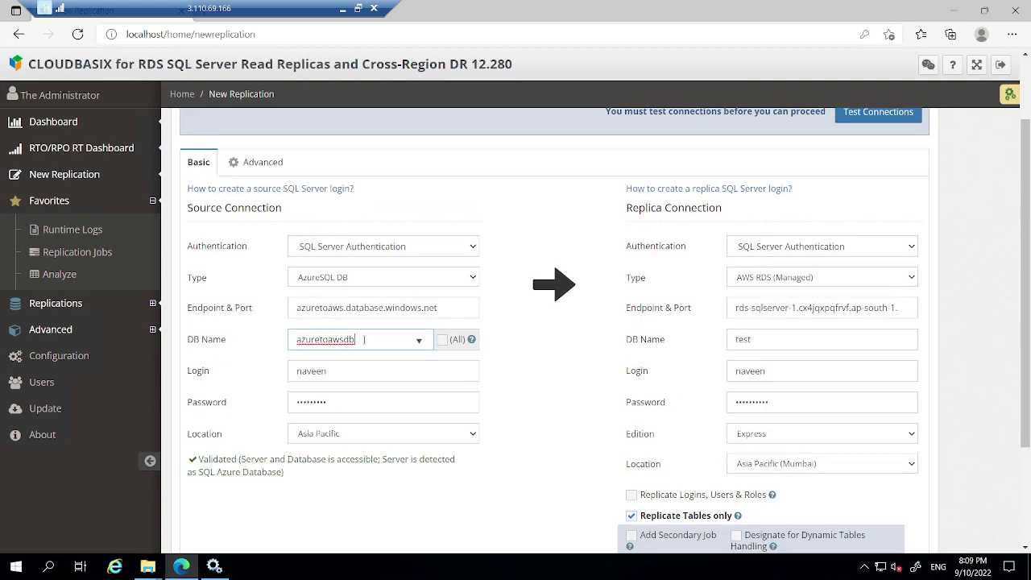
{"action": "double_click", "coordinate": [364, 339]}
{"action": "key", "text": "ctrl+c"}
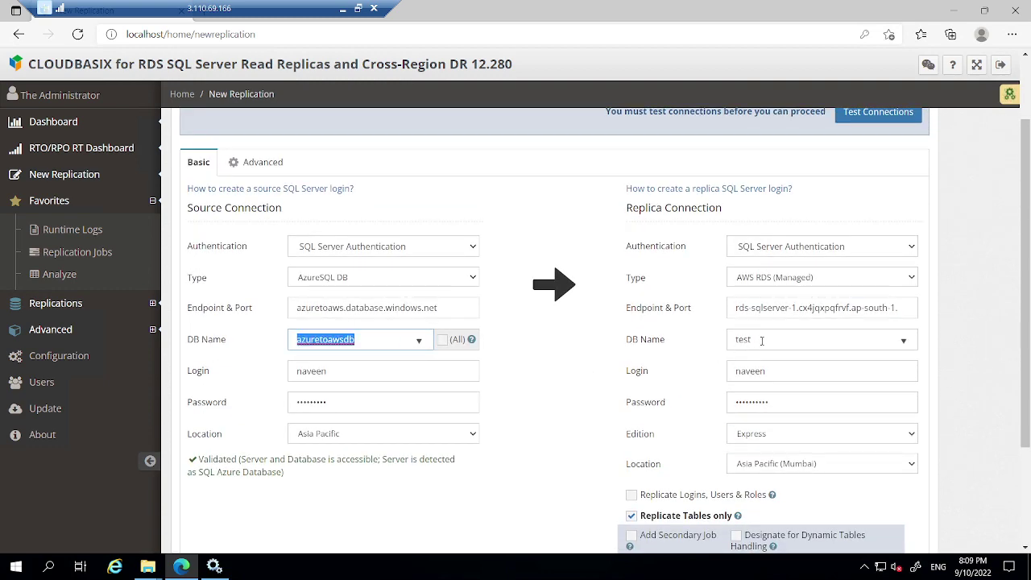
{"action": "double_click", "coordinate": [761, 339]}
{"action": "key", "text": "ctrl+v"}
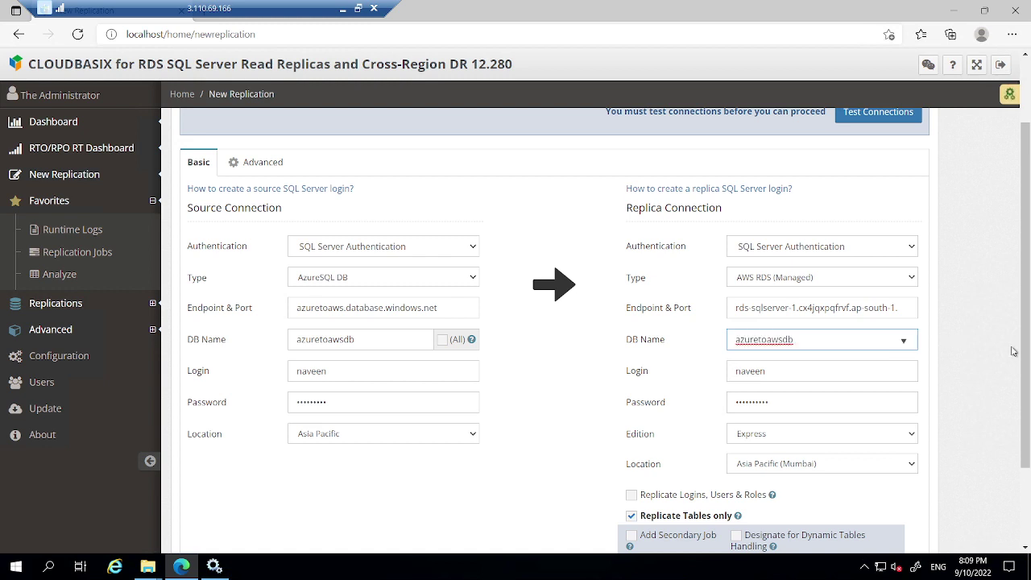
{"action": "left_click", "coordinate": [1015, 352]}
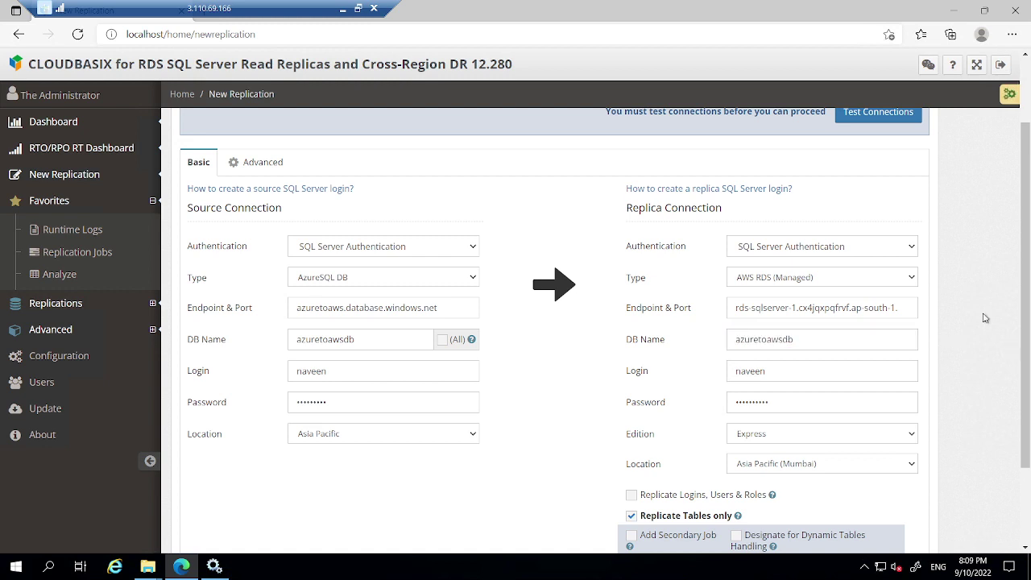
Re-test both connections and confirm they validate, with the replica detected as SQL Server 2019 Express.
{"action": "left_click", "coordinate": [884, 112]}
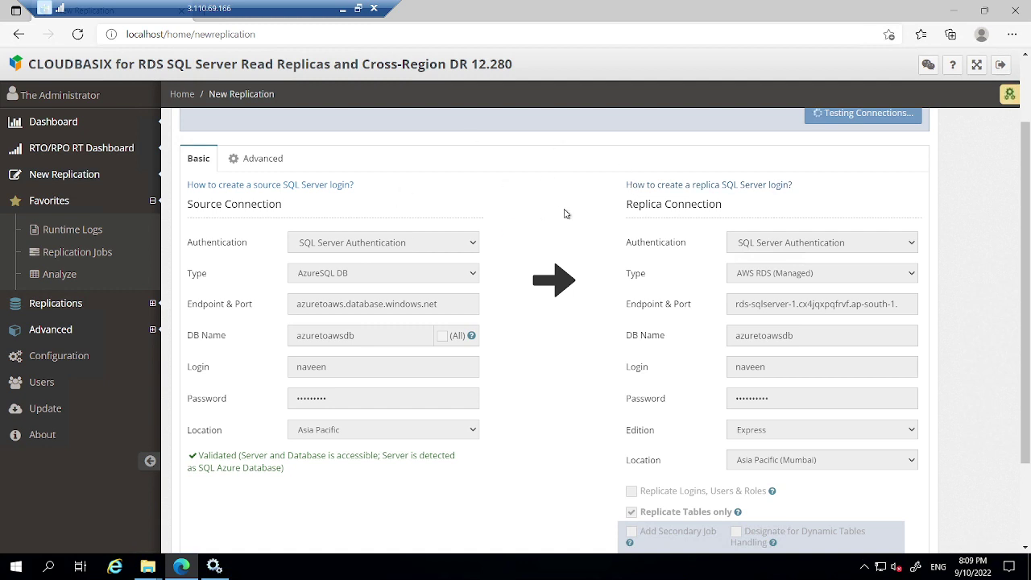
{"action": "scroll", "coordinate": [970, 255], "scroll_direction": "down", "scroll_amount": 3}
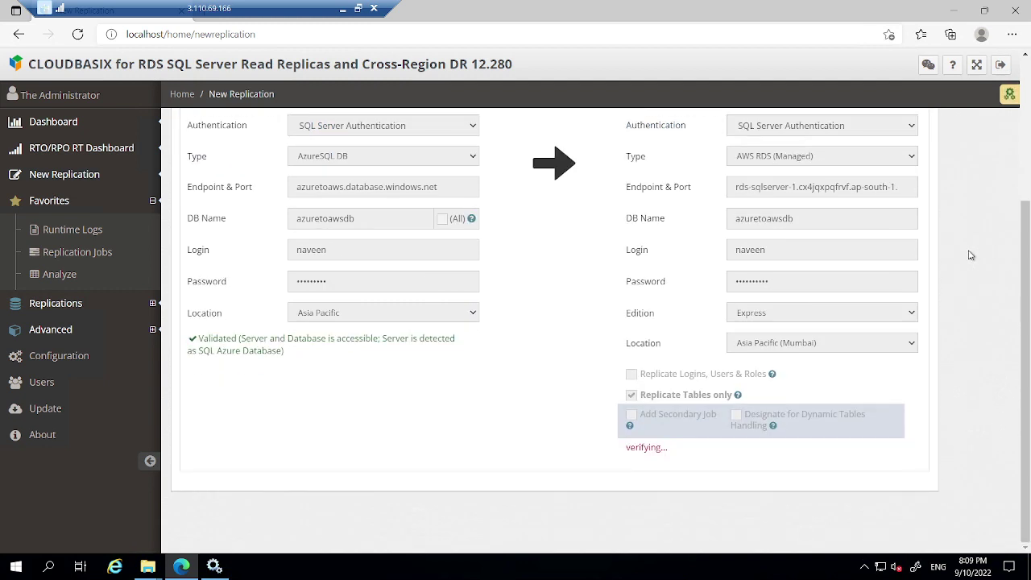
{"action": "scroll", "coordinate": [970, 256], "scroll_direction": "up", "scroll_amount": 4}
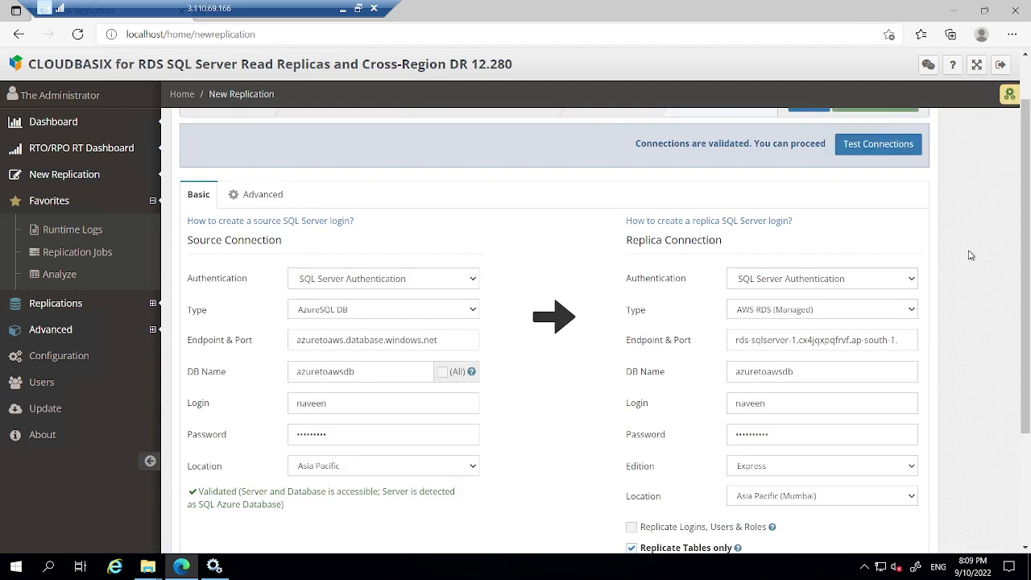
{"action": "scroll", "coordinate": [546, 484], "scroll_direction": "down", "scroll_amount": 3}
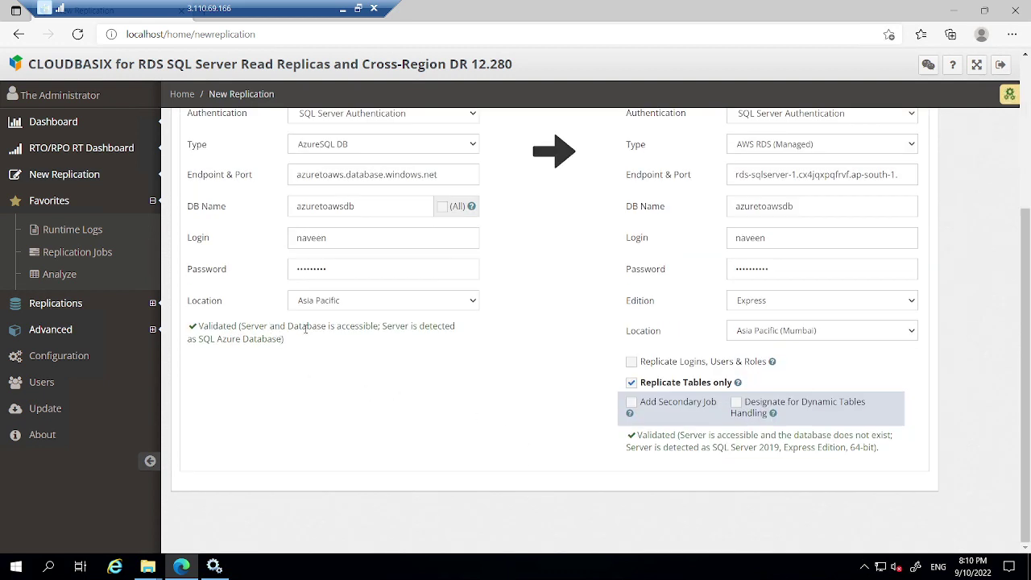
In the Azure portal, open the azuretoaws SQL server's Networking settings.
{"action": "left_click", "coordinate": [342, 8]}
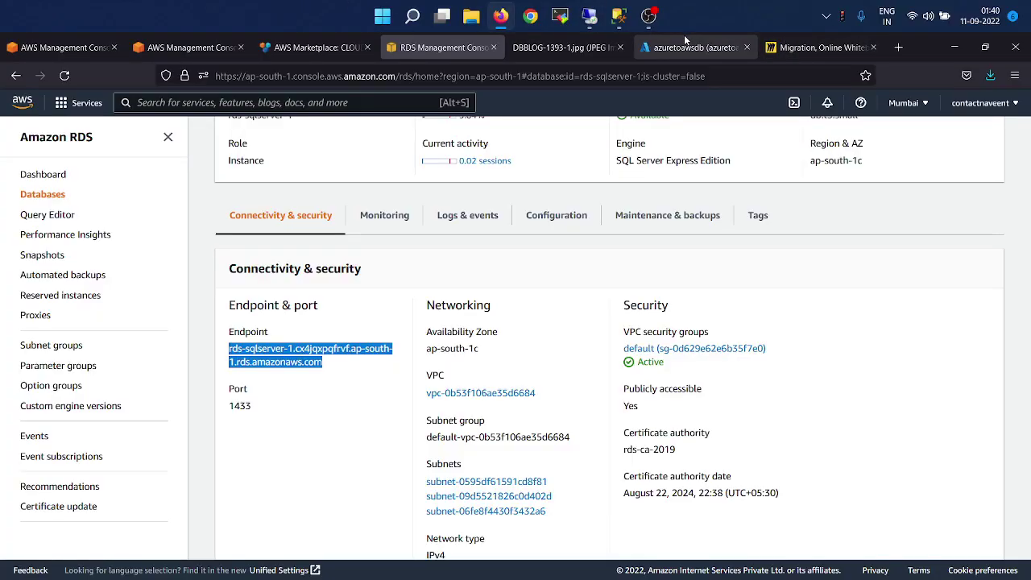
{"action": "left_click", "coordinate": [684, 42]}
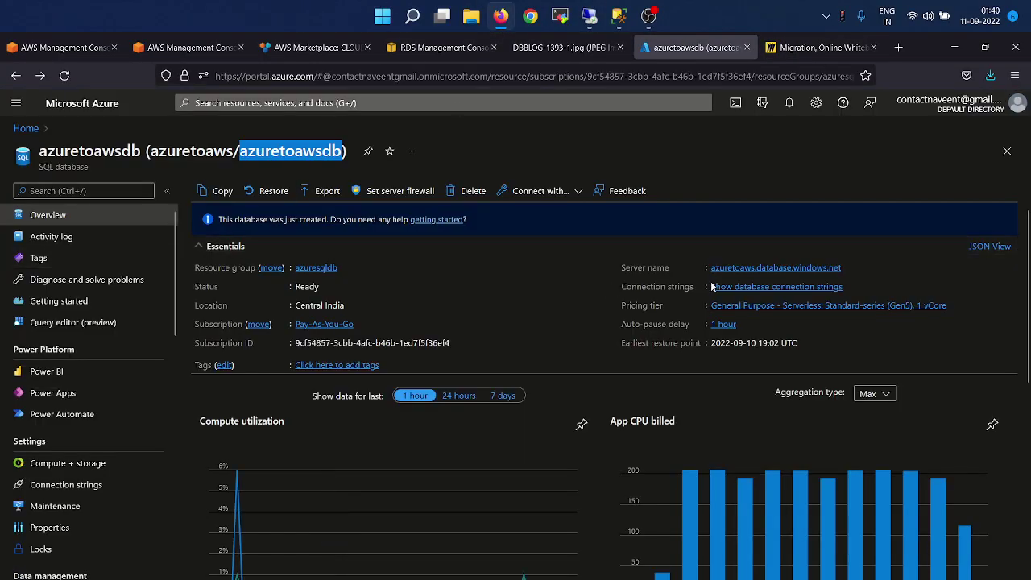
{"action": "left_click", "coordinate": [765, 269]}
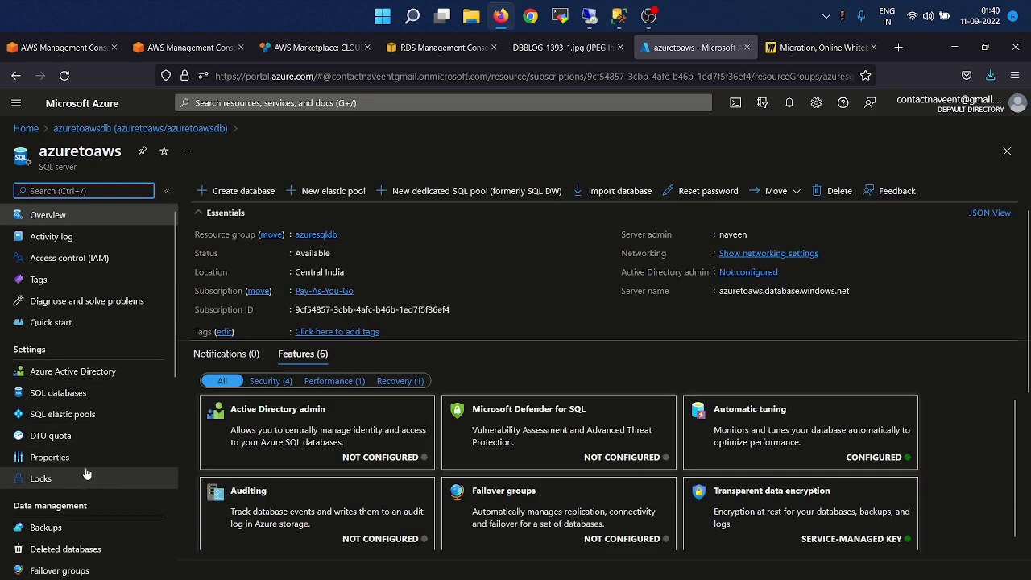
{"action": "scroll", "coordinate": [87, 475], "scroll_direction": "down", "scroll_amount": 1}
{"action": "scroll", "coordinate": [89, 475], "scroll_direction": "down", "scroll_amount": 4}
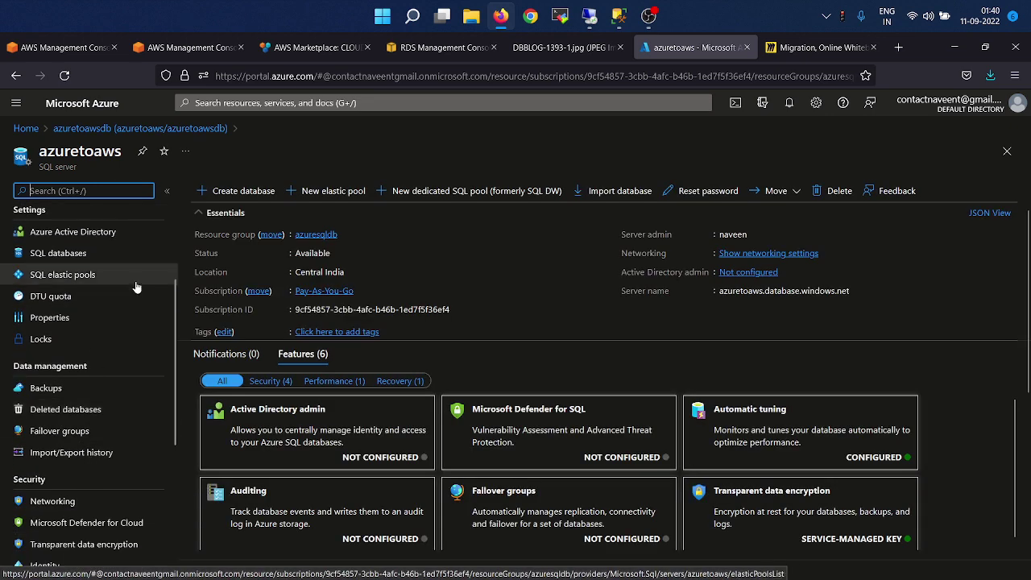
{"action": "type", "text": "net"}
{"action": "left_click", "coordinate": [49, 238]}
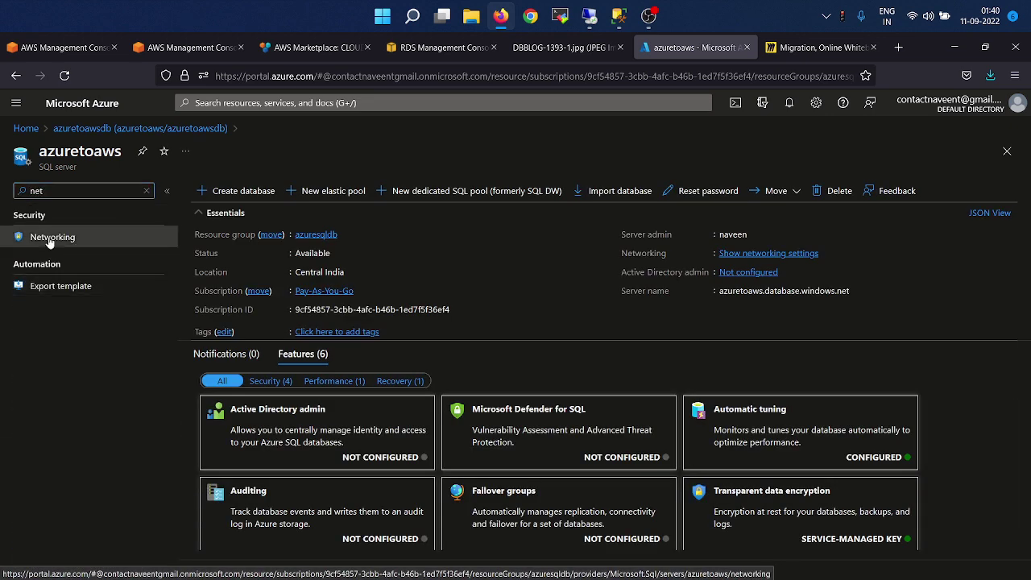
Check that the aws firewall rule allows 3.110.69.166, then return to the azuretoawsdb overview.
{"action": "scroll", "coordinate": [507, 379], "scroll_direction": "down", "scroll_amount": 4}
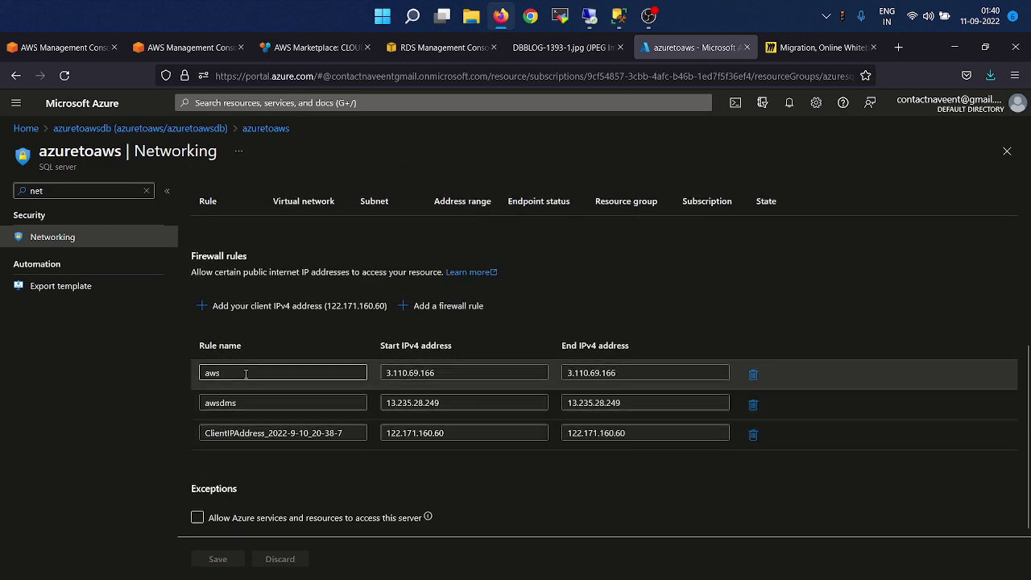
{"action": "left_click", "coordinate": [456, 373]}
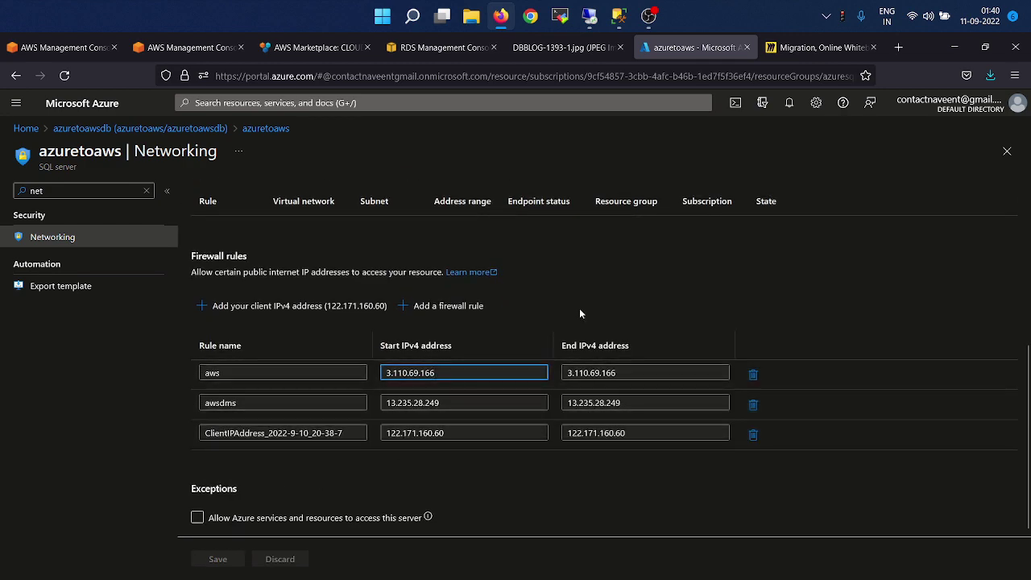
{"action": "scroll", "coordinate": [674, 280], "scroll_direction": "up", "scroll_amount": 4}
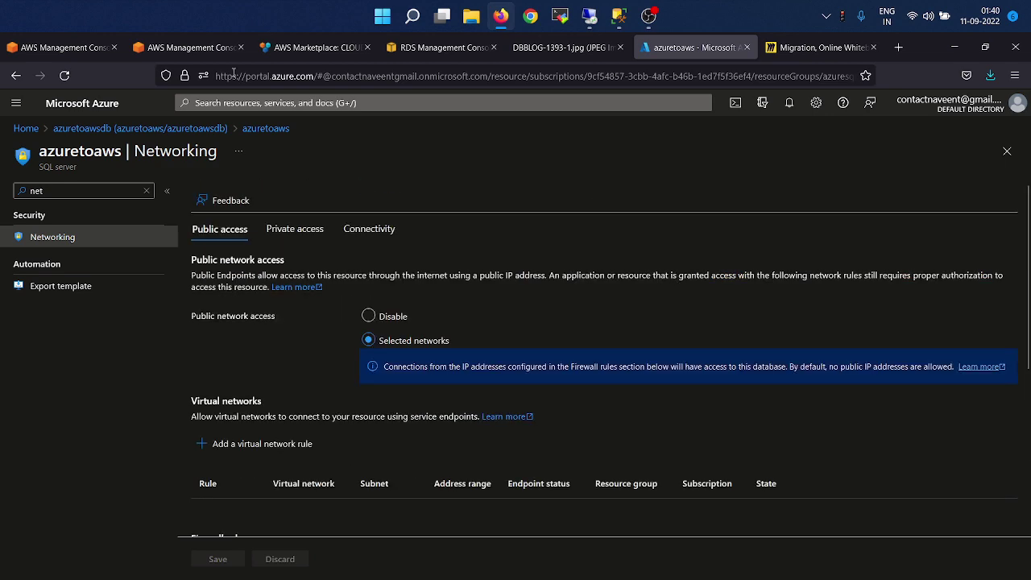
{"action": "left_click", "coordinate": [181, 131]}
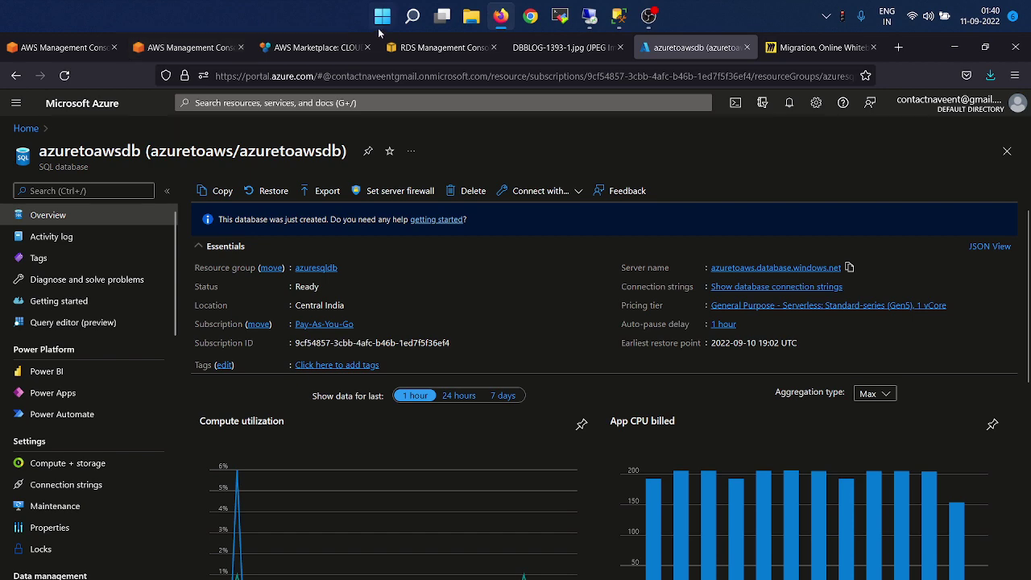
Look over the rds-sqlserver-1 instance details in the RDS console, then return to Remote Desktop.
{"action": "left_click", "coordinate": [420, 49]}
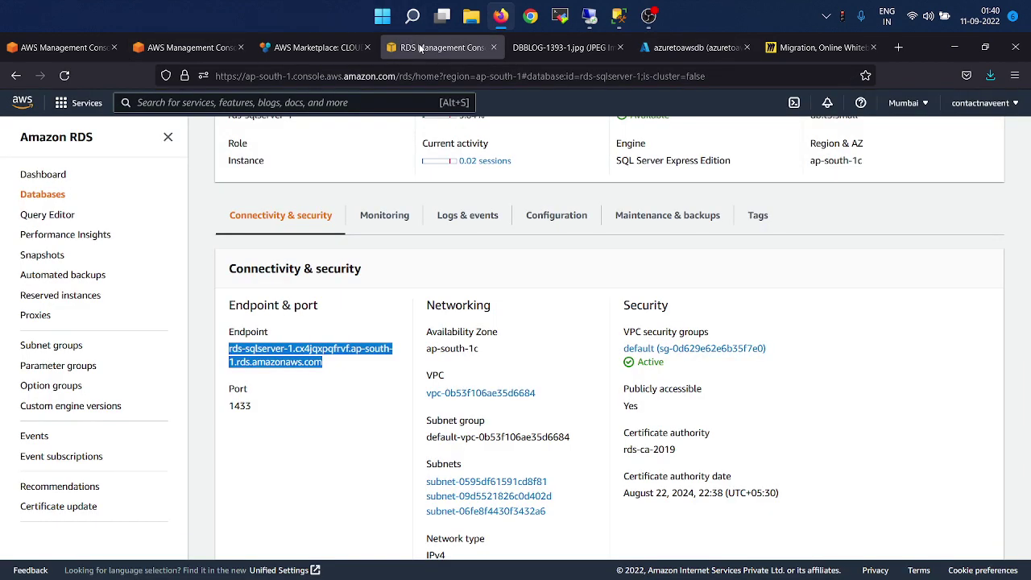
{"action": "scroll", "coordinate": [366, 389], "scroll_direction": "down", "scroll_amount": 6}
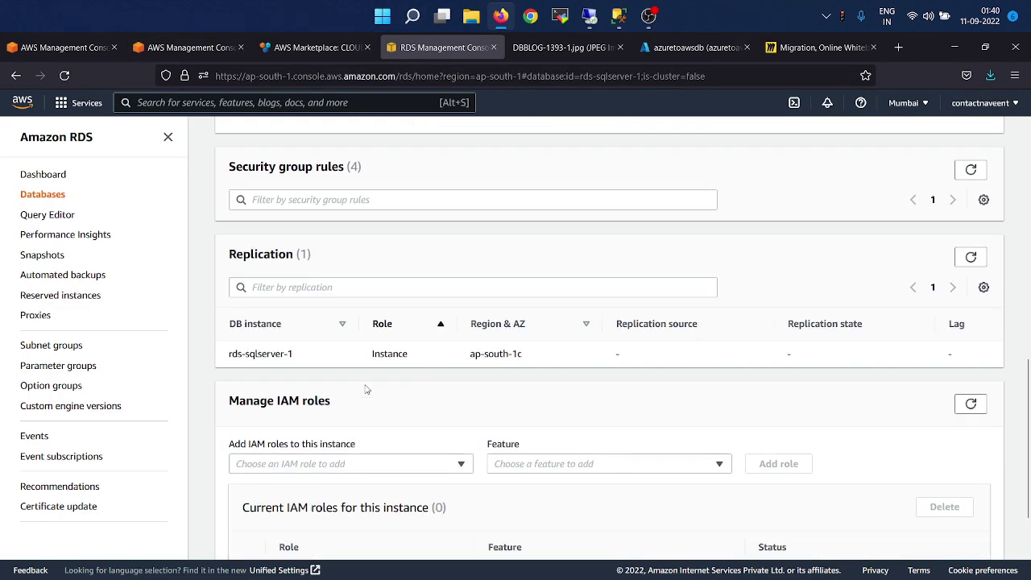
{"action": "scroll", "coordinate": [367, 389], "scroll_direction": "up", "scroll_amount": 8}
{"action": "scroll", "coordinate": [435, 378], "scroll_direction": "down", "scroll_amount": 2}
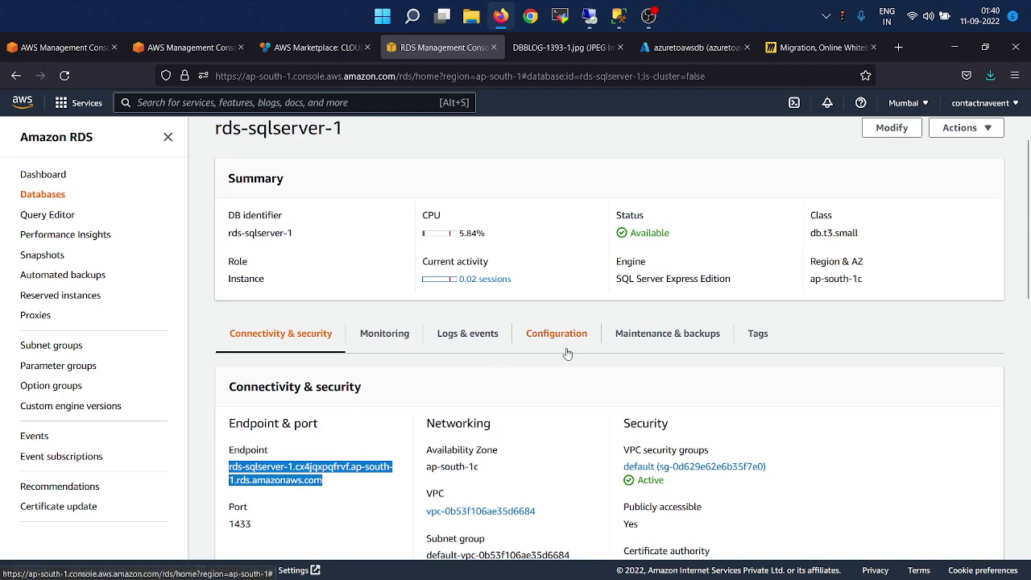
{"action": "scroll", "coordinate": [536, 404], "scroll_direction": "up", "scroll_amount": 1}
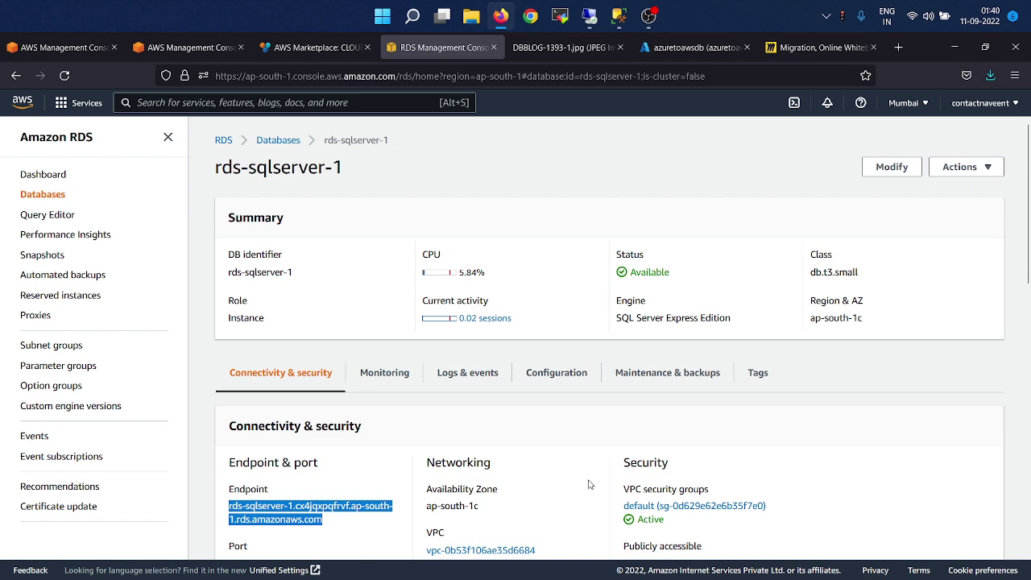
{"action": "key", "text": "alt+Tab"}
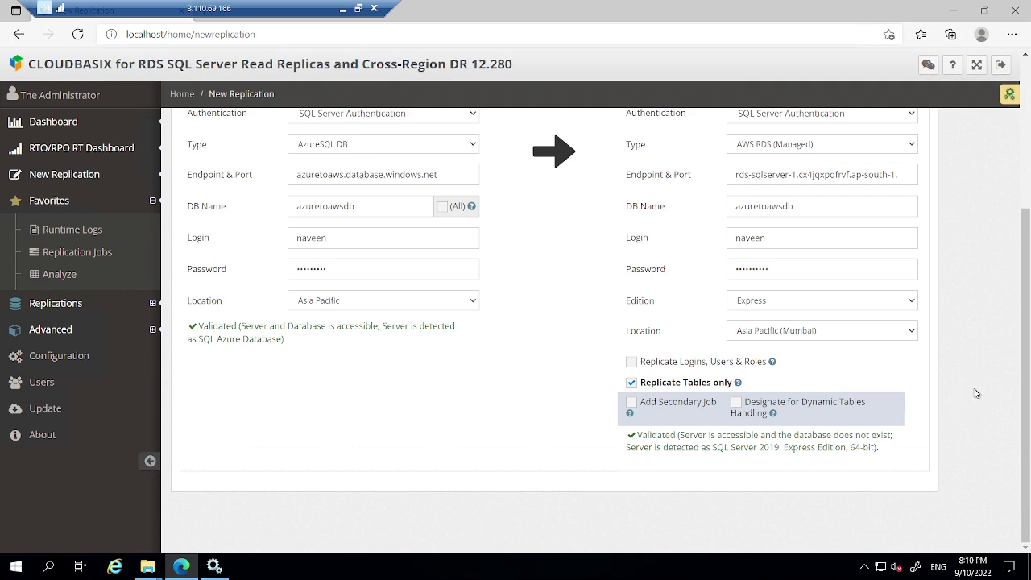
In the Advanced settings, append 'demo' to the job name, making it azuretoawsdbdemo.
{"action": "scroll", "coordinate": [976, 393], "scroll_direction": "up", "scroll_amount": 3}
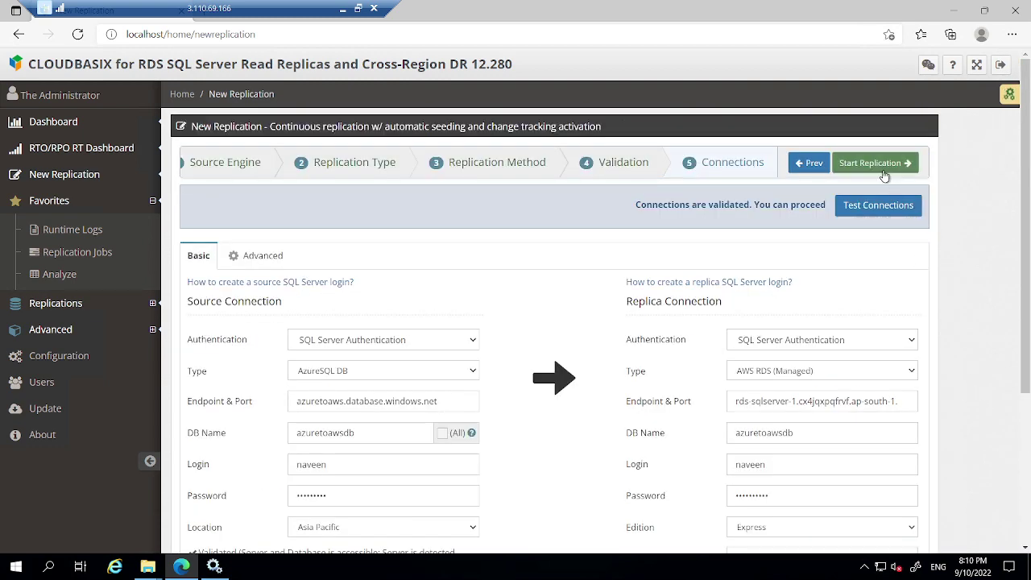
{"action": "left_click", "coordinate": [258, 257]}
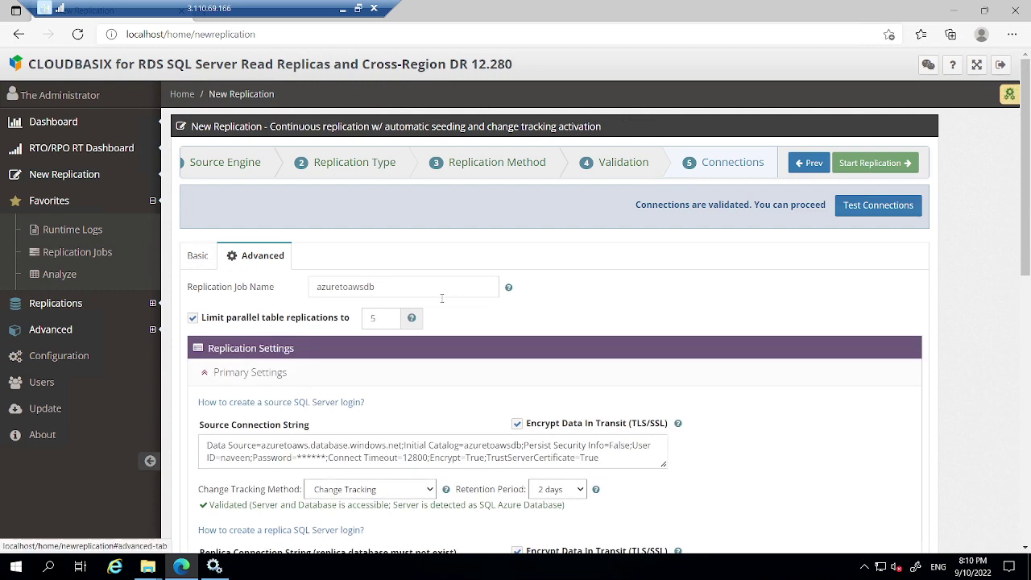
{"action": "scroll", "coordinate": [503, 326], "scroll_direction": "down", "scroll_amount": 3}
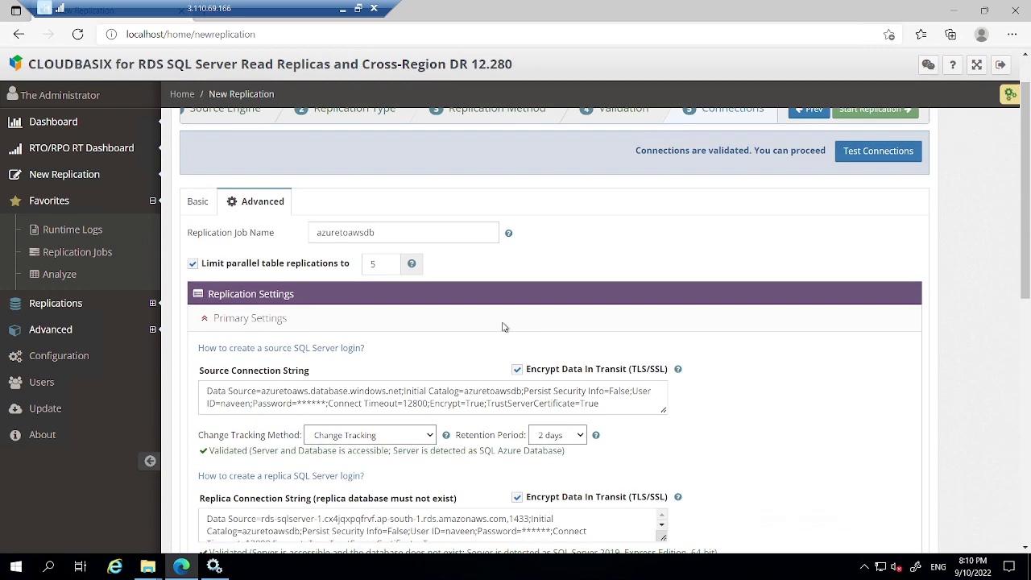
{"action": "scroll", "coordinate": [437, 238], "scroll_direction": "up", "scroll_amount": 3}
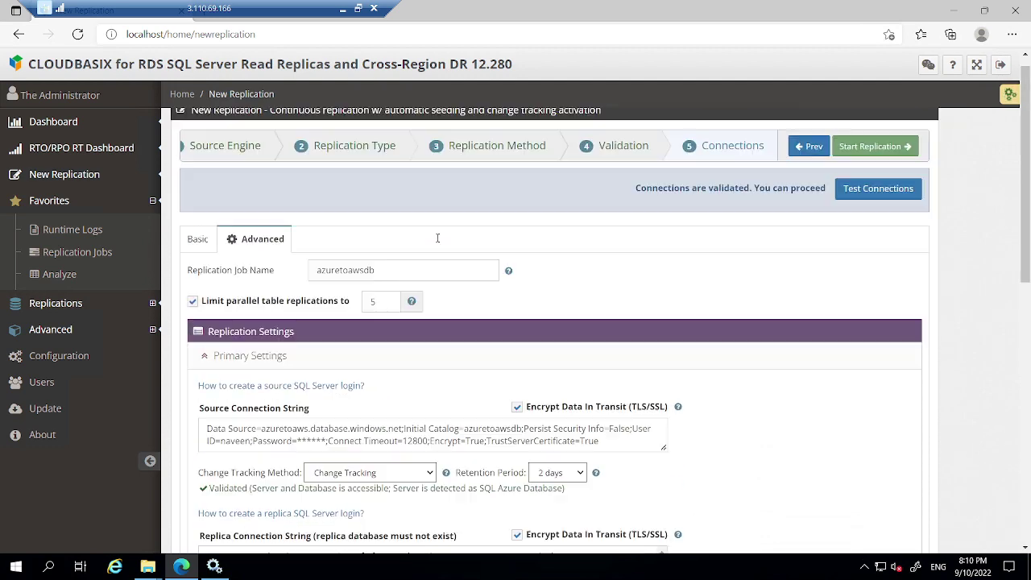
{"action": "left_click", "coordinate": [394, 271]}
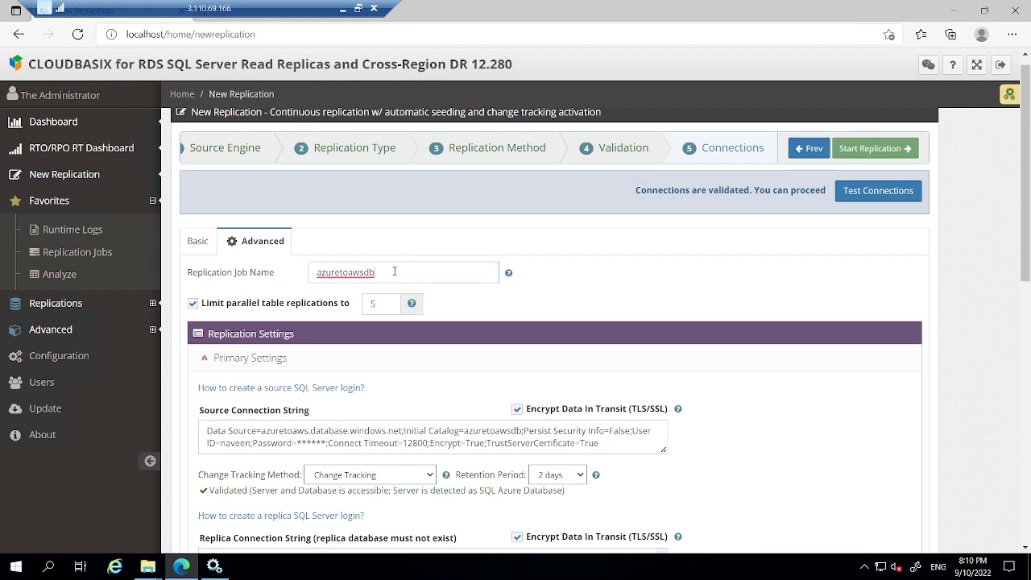
{"action": "type", "text": "demo"}
{"action": "left_click", "coordinate": [659, 302]}
{"action": "scroll", "coordinate": [434, 314], "scroll_direction": "down", "scroll_amount": 2}
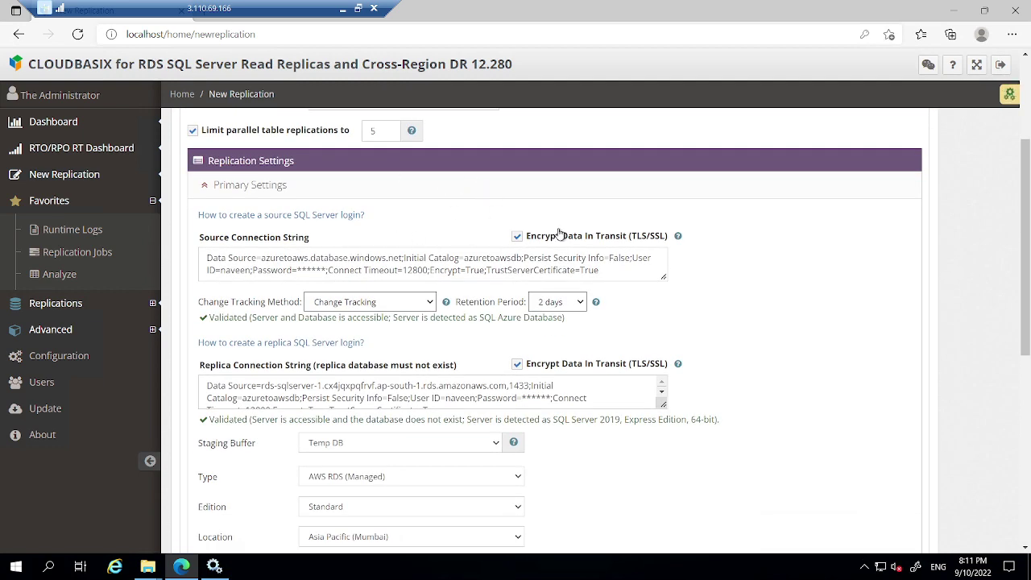
{"action": "left_click", "coordinate": [419, 308]}
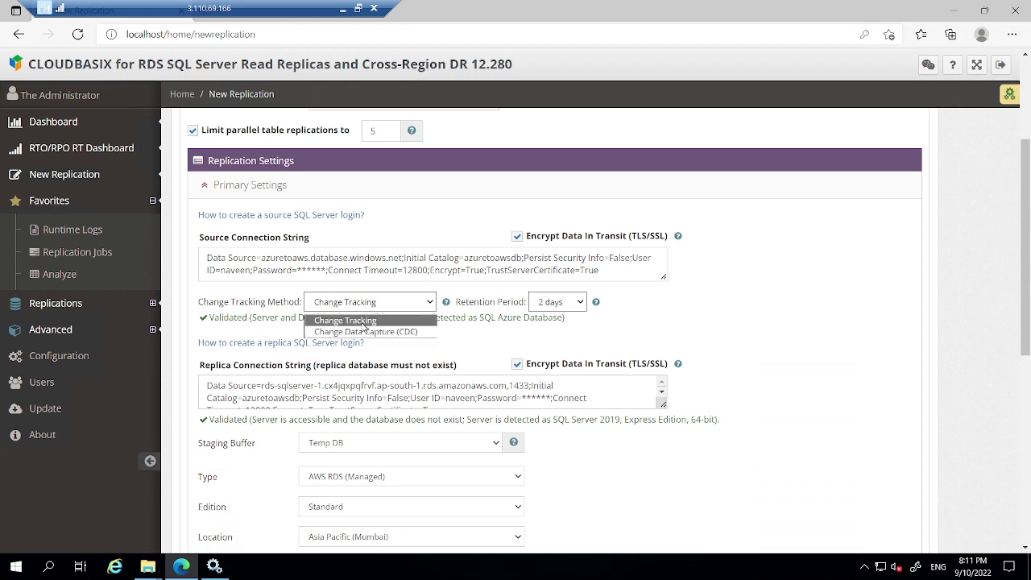
{"action": "left_click", "coordinate": [364, 321]}
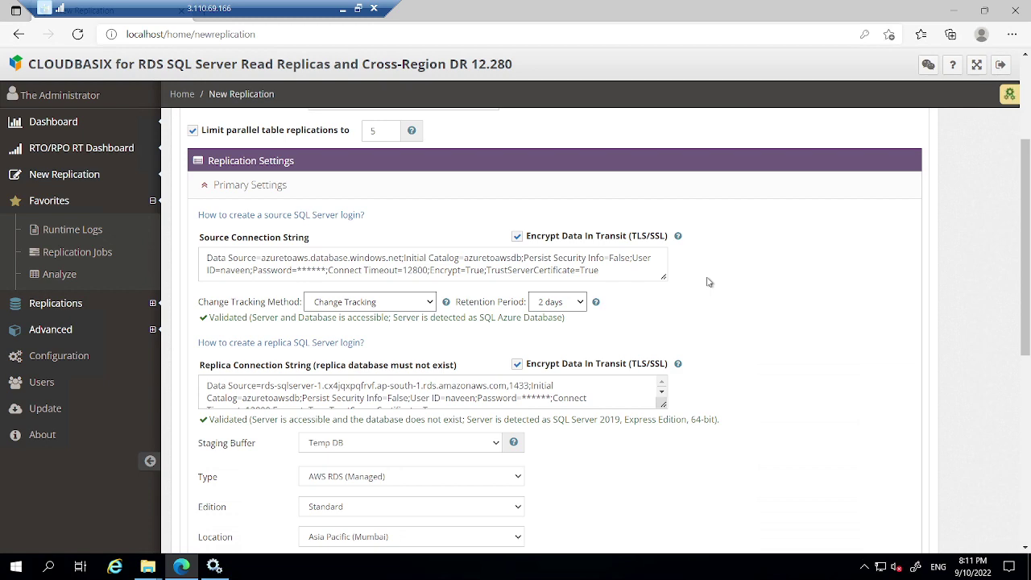
{"action": "scroll", "coordinate": [707, 281], "scroll_direction": "down", "scroll_amount": 1}
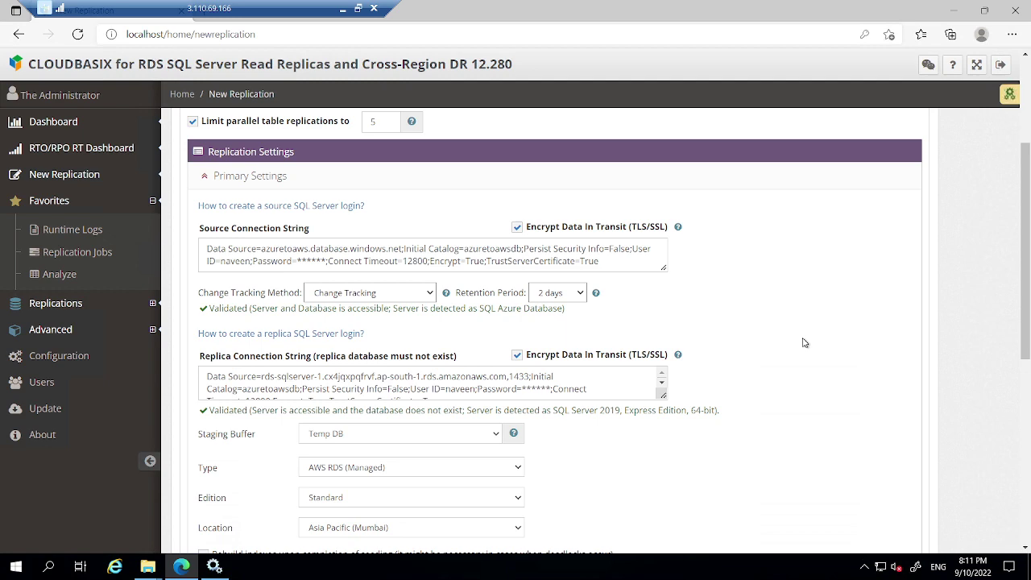
{"action": "scroll", "coordinate": [802, 342], "scroll_direction": "down", "scroll_amount": 2}
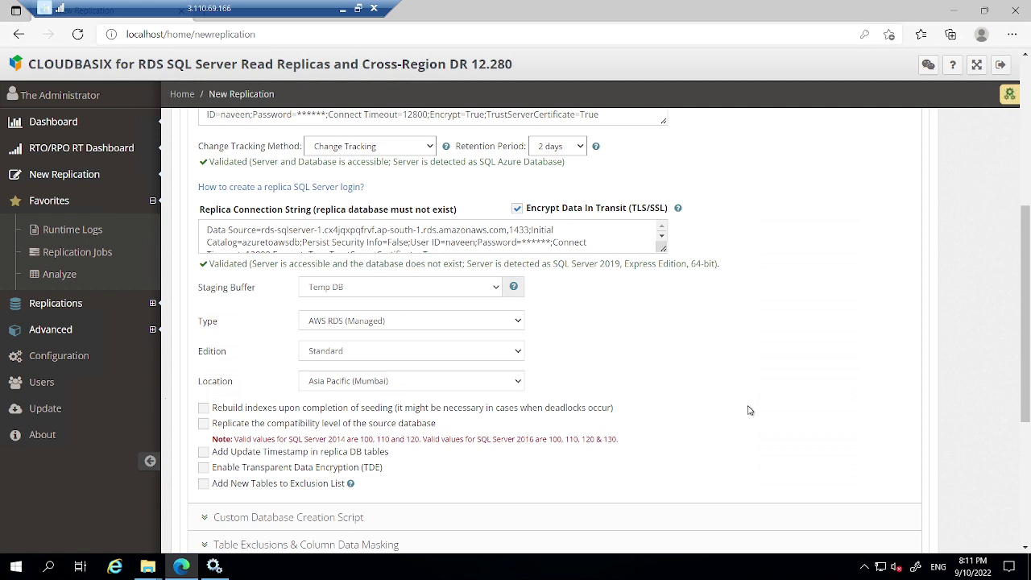
{"action": "scroll", "coordinate": [748, 409], "scroll_direction": "down", "scroll_amount": 1}
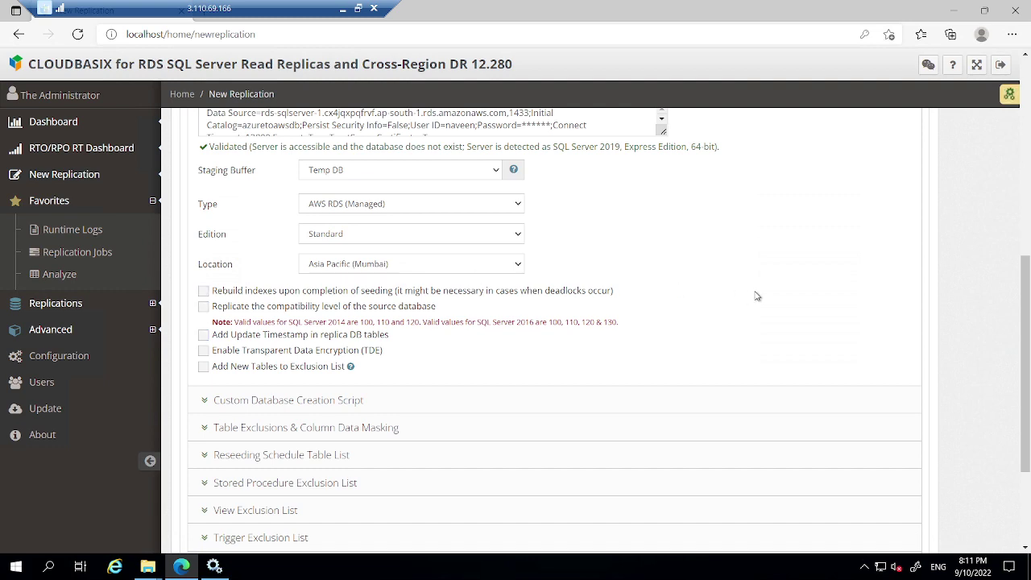
{"action": "scroll", "coordinate": [749, 299], "scroll_direction": "down", "scroll_amount": 2}
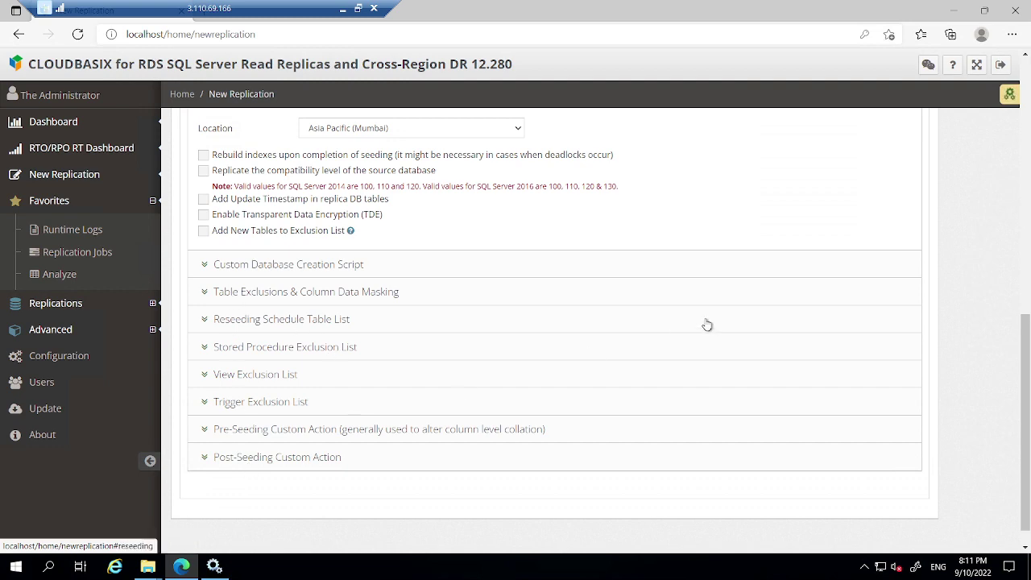
{"action": "scroll", "coordinate": [706, 325], "scroll_direction": "up", "scroll_amount": 10}
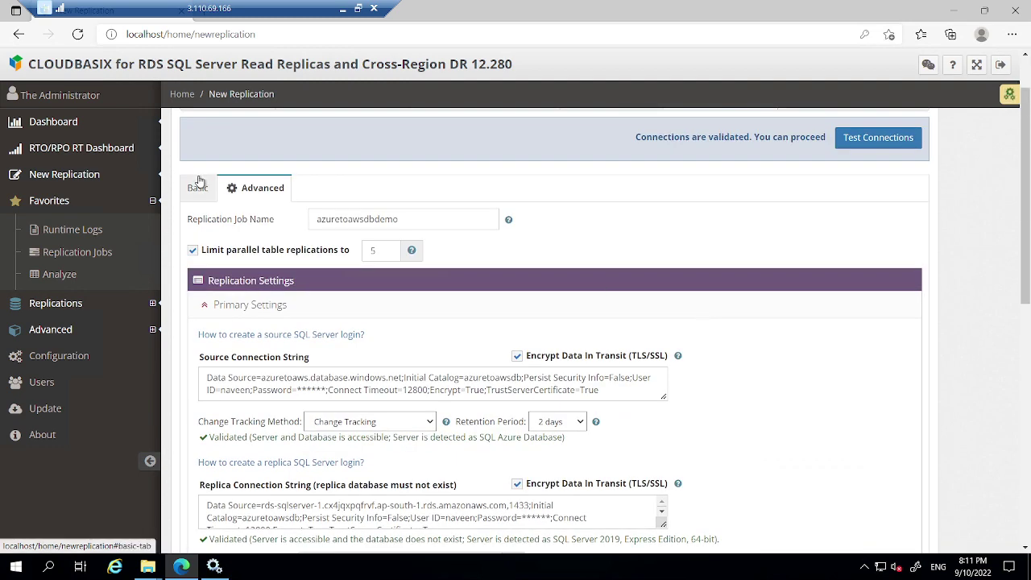
Click Start Replication and tick 'I Understand and Agree' in the Change Tracking warning.
{"action": "left_click", "coordinate": [198, 187]}
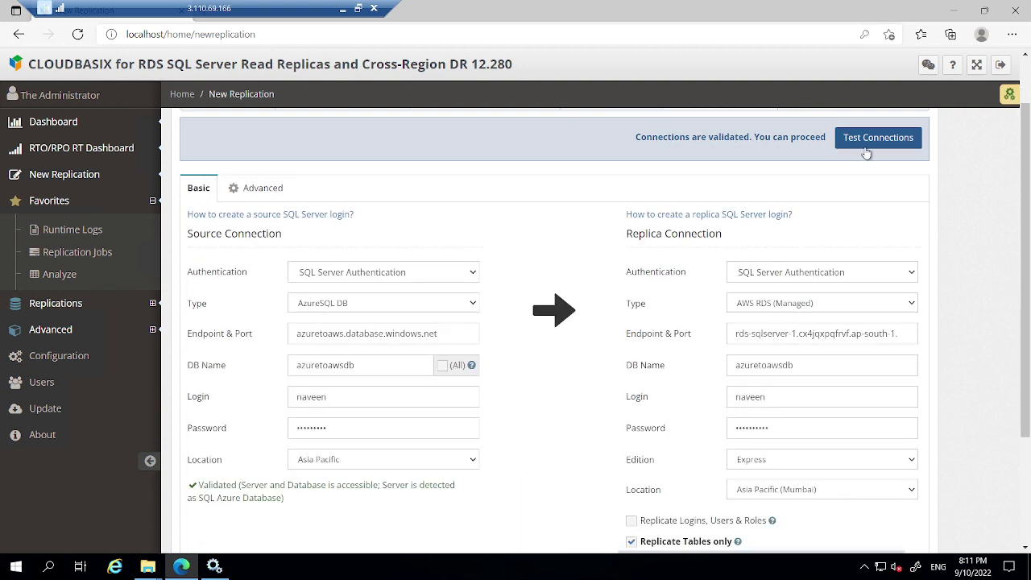
{"action": "scroll", "coordinate": [932, 202], "scroll_direction": "up", "scroll_amount": 1}
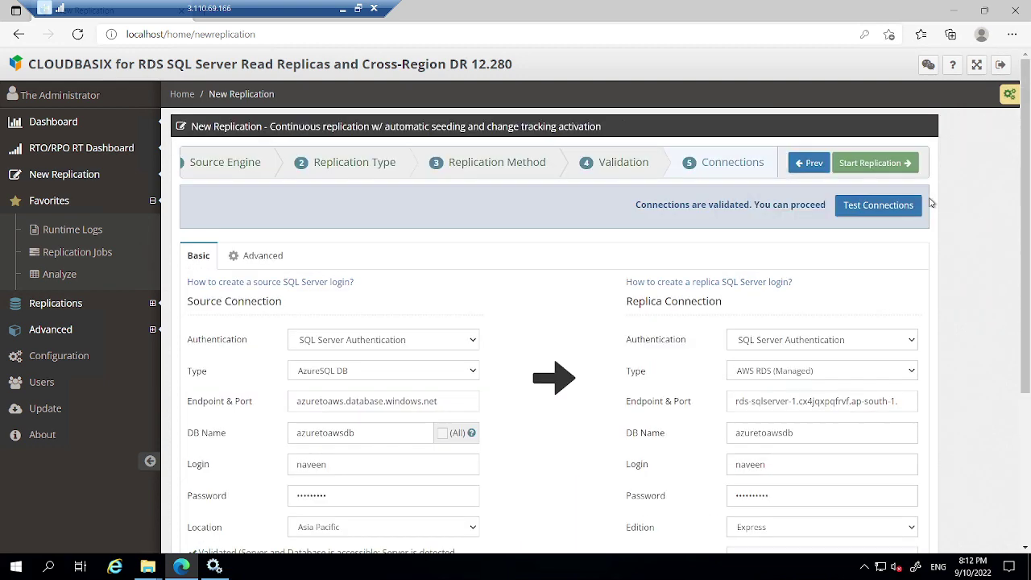
{"action": "left_click", "coordinate": [891, 163]}
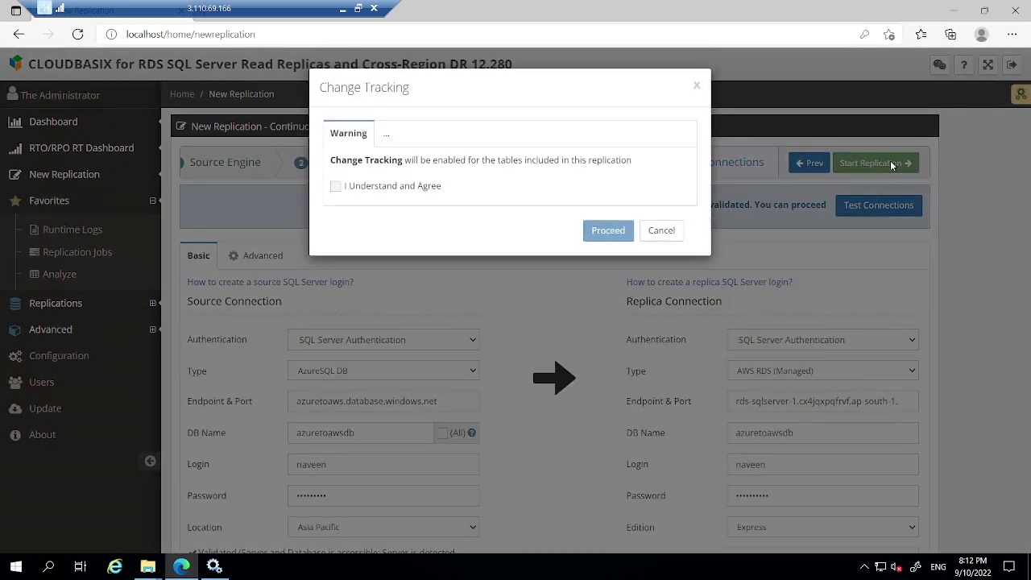
{"action": "left_click", "coordinate": [336, 186]}
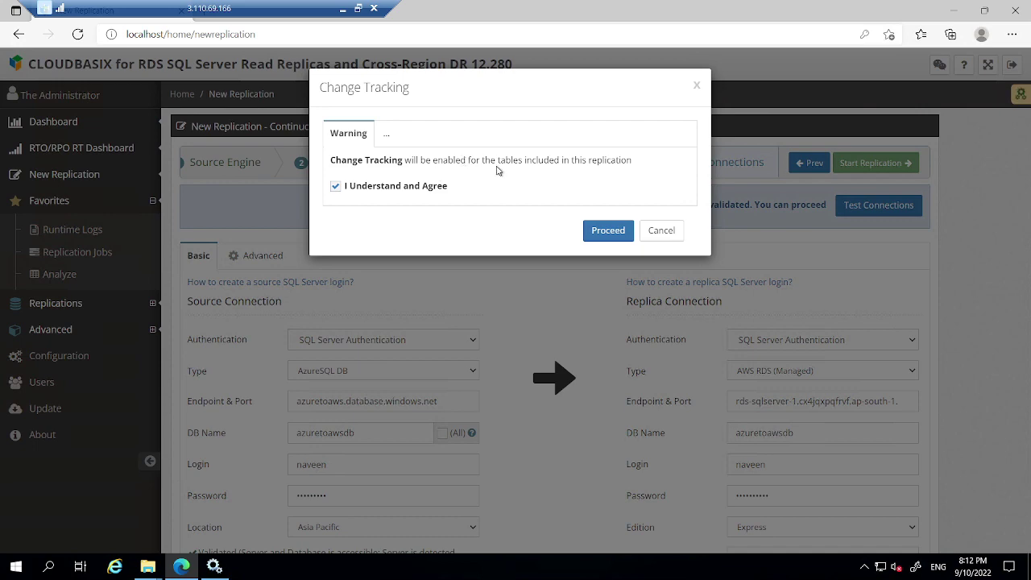
Open azuretoawsdb's Properties in SSMS, confirm Change Tracking is False, and close the dialog.
{"action": "key", "text": "alt+Tab"}
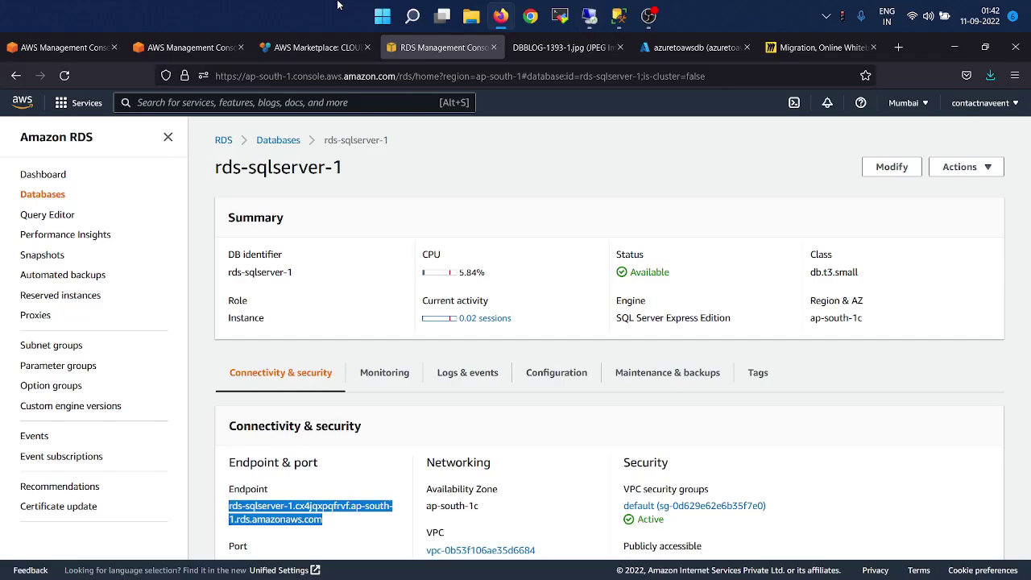
{"action": "key", "text": "alt+Tab"}
{"action": "key", "text": "alt+Tab"}
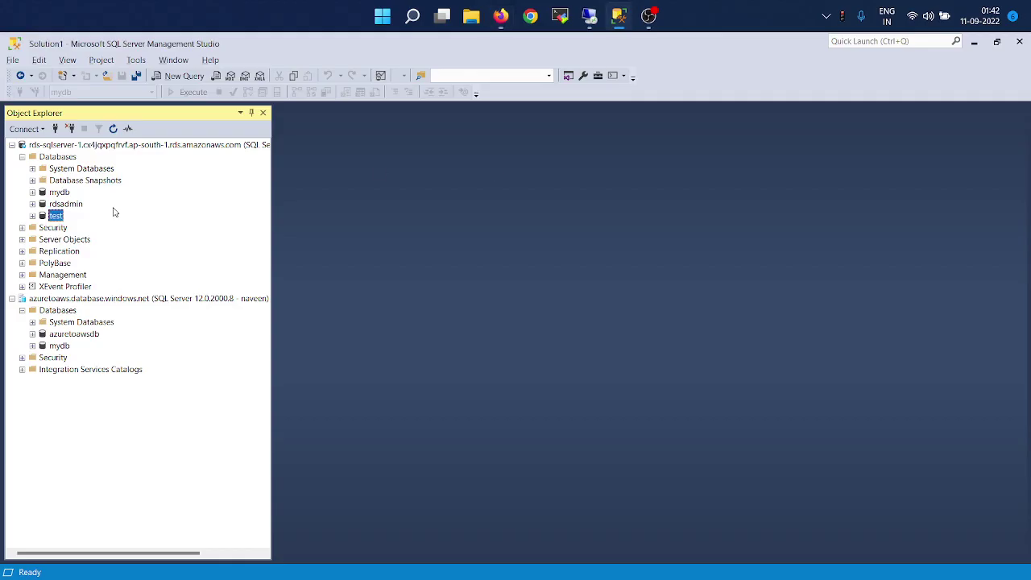
{"action": "left_click", "coordinate": [66, 335]}
{"action": "key", "text": "shift+F10"}
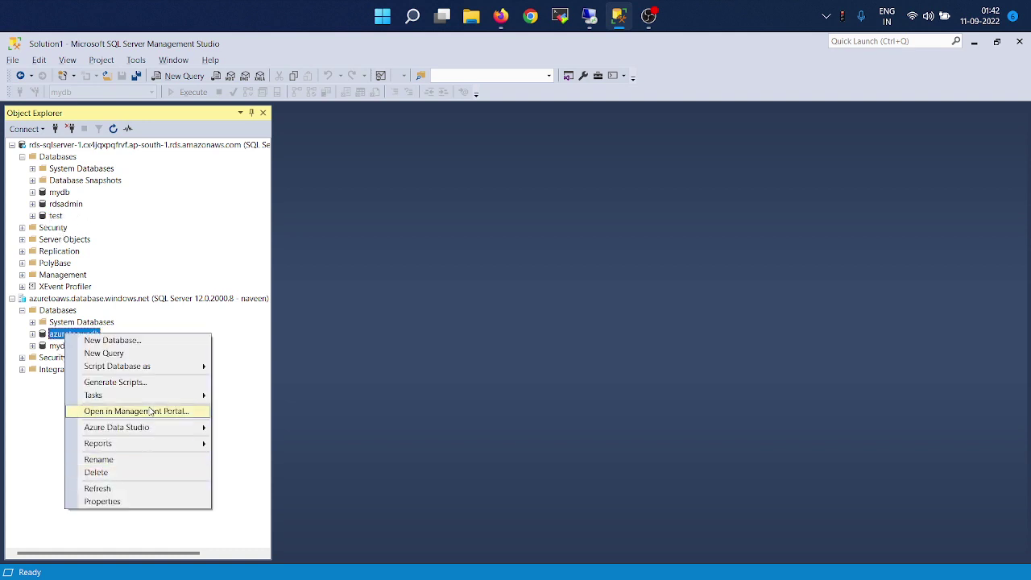
{"action": "left_click", "coordinate": [114, 499]}
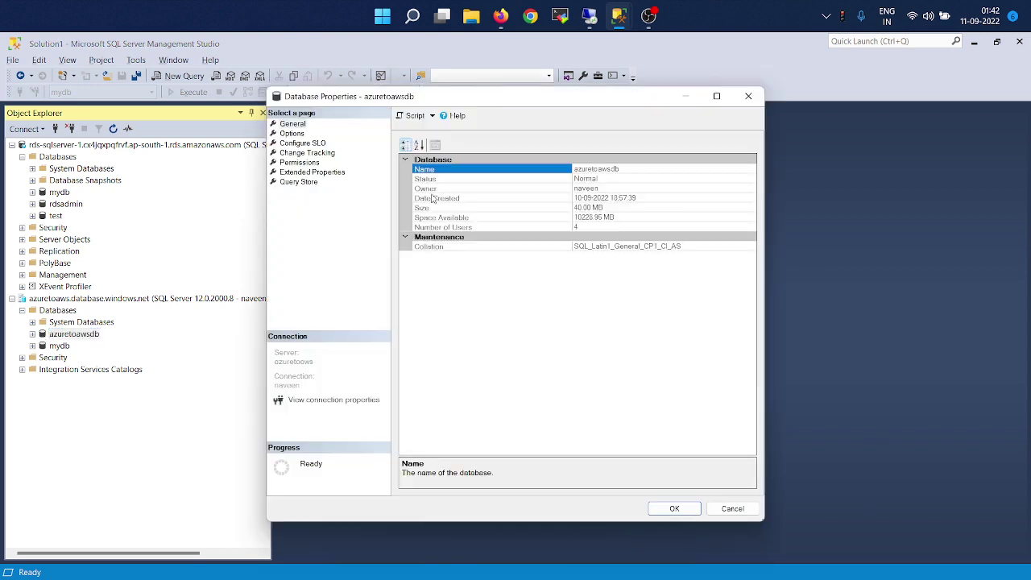
{"action": "left_click", "coordinate": [306, 153]}
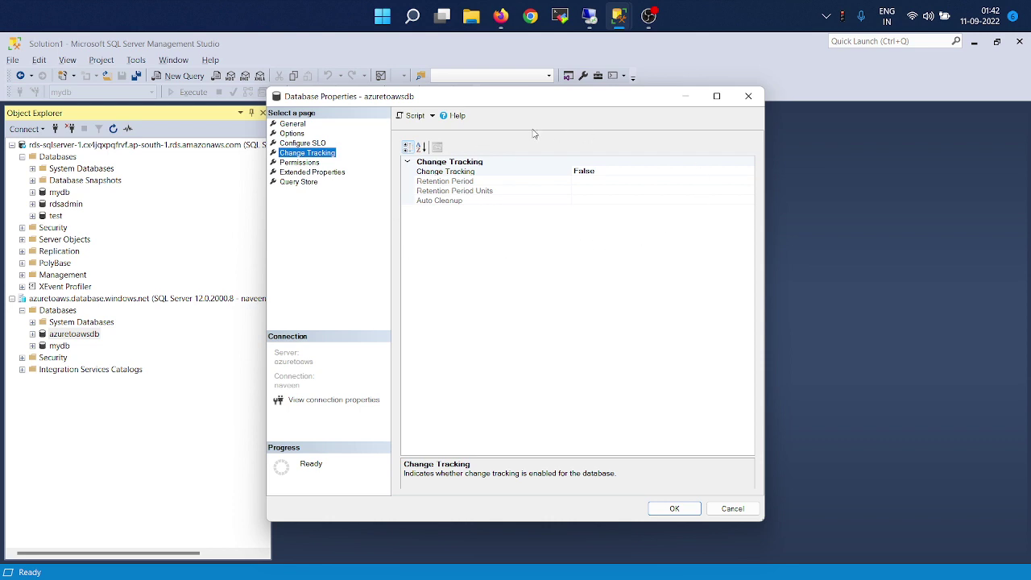
{"action": "left_click", "coordinate": [748, 96]}
{"action": "key", "text": "alt+Tab"}
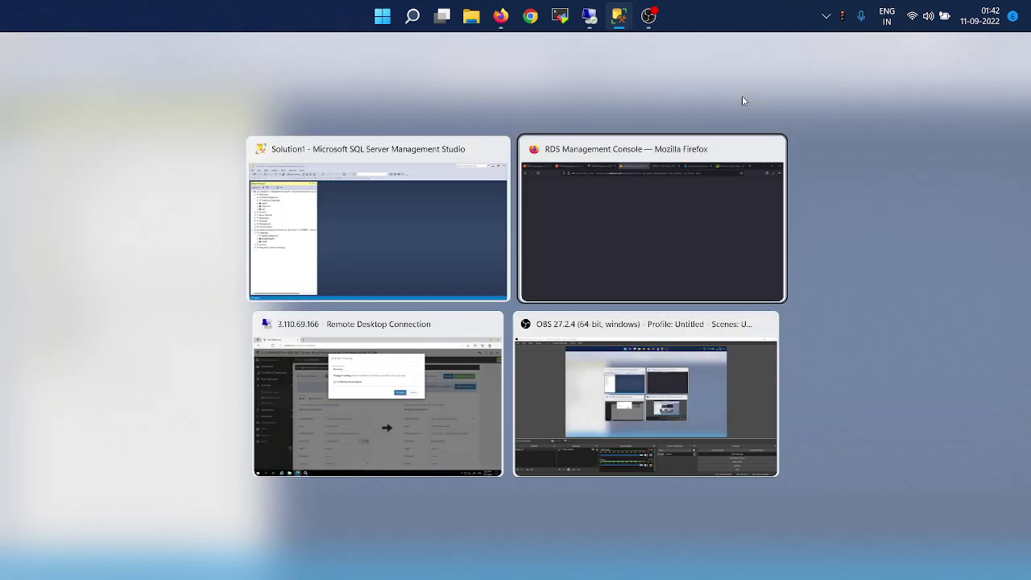
Back in CLOUDBASIX, proceed past the Change Tracking warning and confirm the Seeding notice.
{"action": "key", "text": "alt+Tab"}
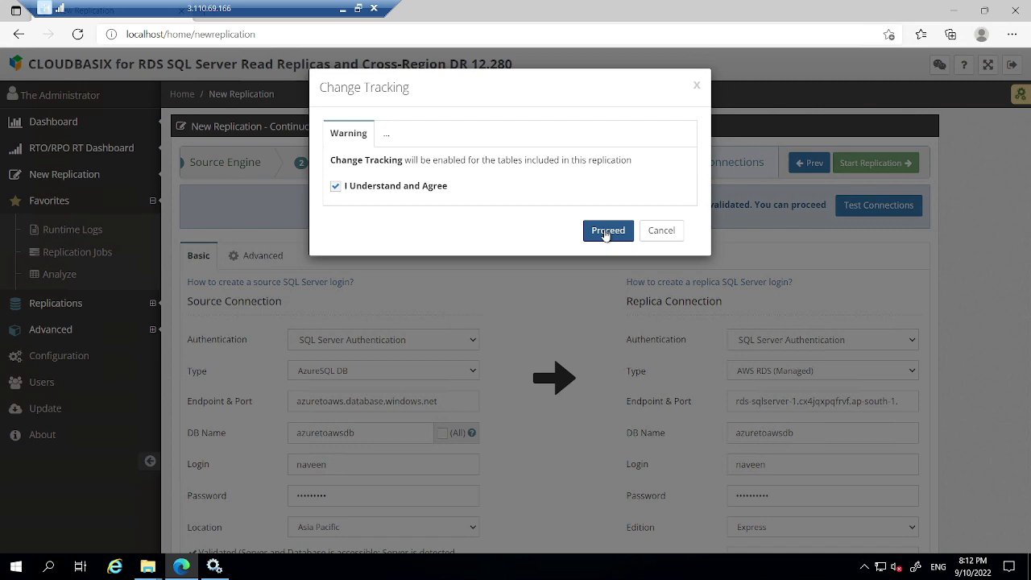
{"action": "left_click", "coordinate": [605, 233]}
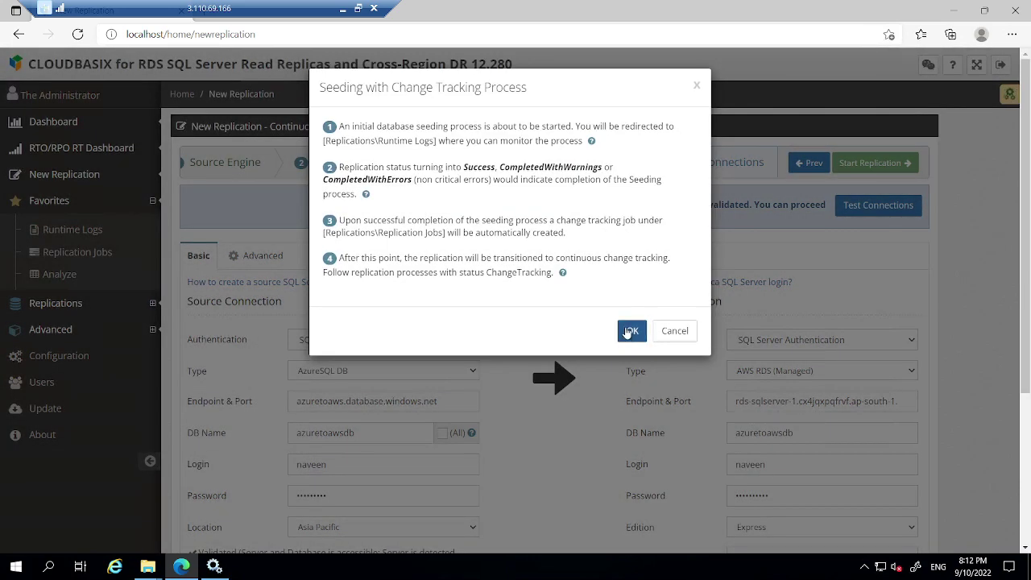
{"action": "left_click", "coordinate": [630, 332]}
{"action": "left_click", "coordinate": [631, 333]}
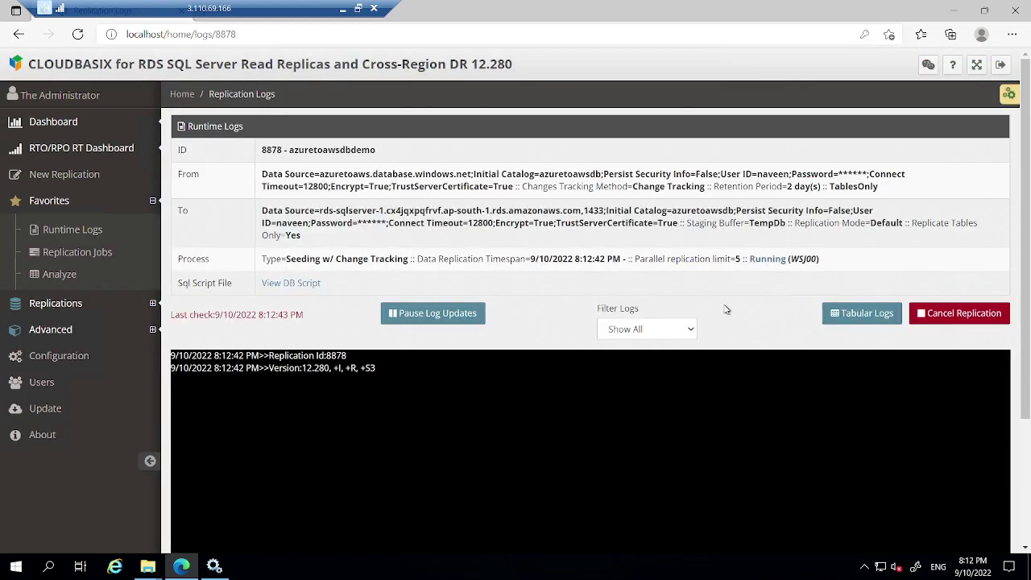
Wait for seeding to finish with Success in 18 secs, then view the generated DB script.
{"action": "scroll", "coordinate": [723, 304], "scroll_direction": "down", "scroll_amount": 2}
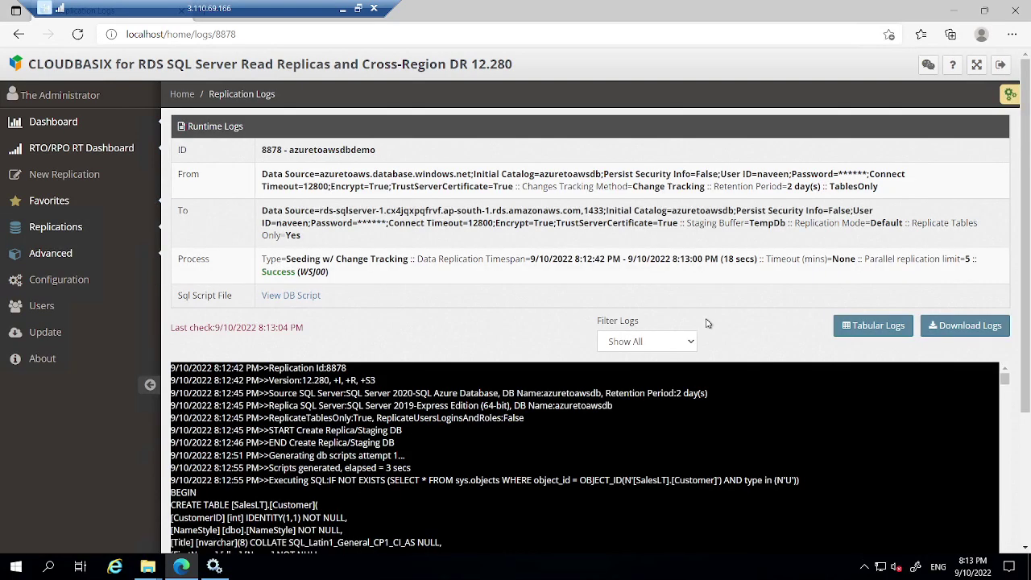
{"action": "scroll", "coordinate": [661, 319], "scroll_direction": "down", "scroll_amount": 1}
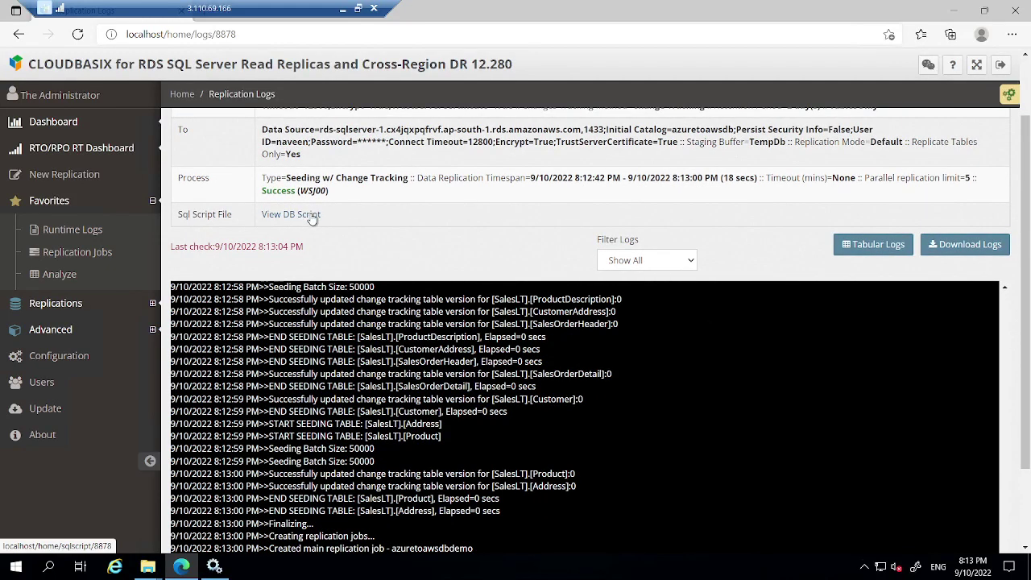
{"action": "left_click", "coordinate": [312, 217]}
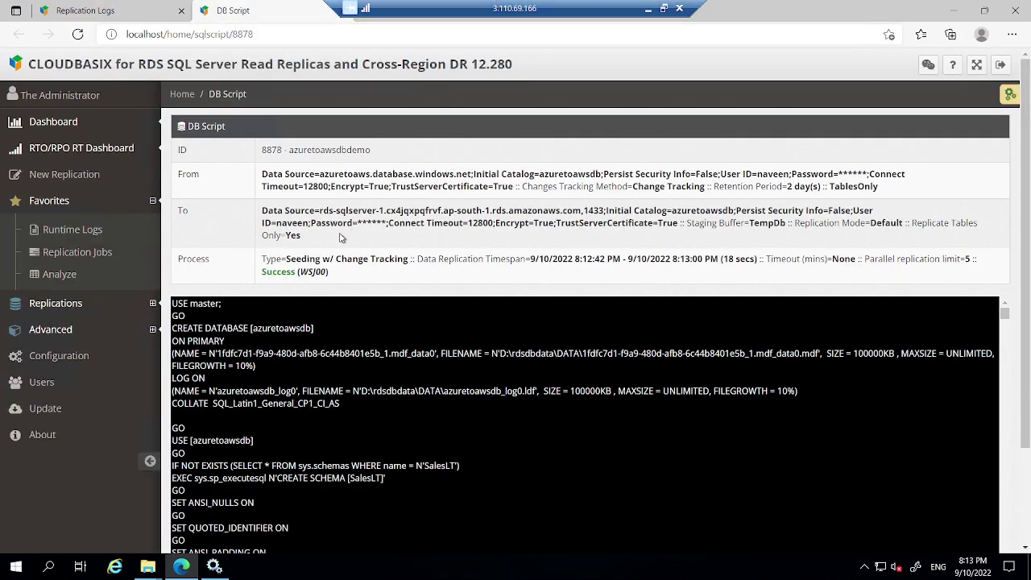
Skim the generated DB script, then return to the Runtime Logs list showing running job 8933.
{"action": "scroll", "coordinate": [334, 371], "scroll_direction": "down", "scroll_amount": 5}
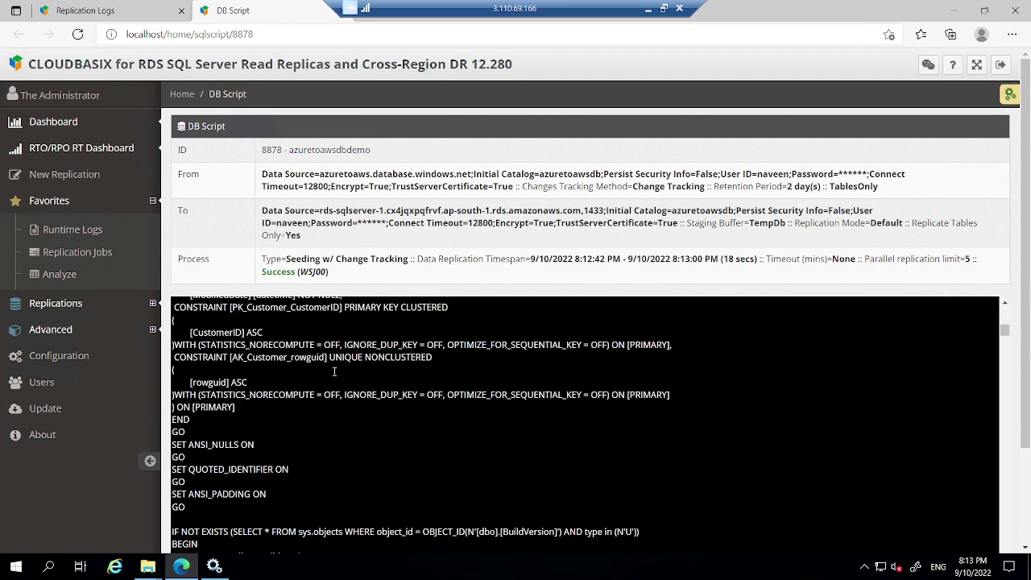
{"action": "scroll", "coordinate": [335, 371], "scroll_direction": "down", "scroll_amount": 5}
{"action": "scroll", "coordinate": [334, 372], "scroll_direction": "up", "scroll_amount": 10}
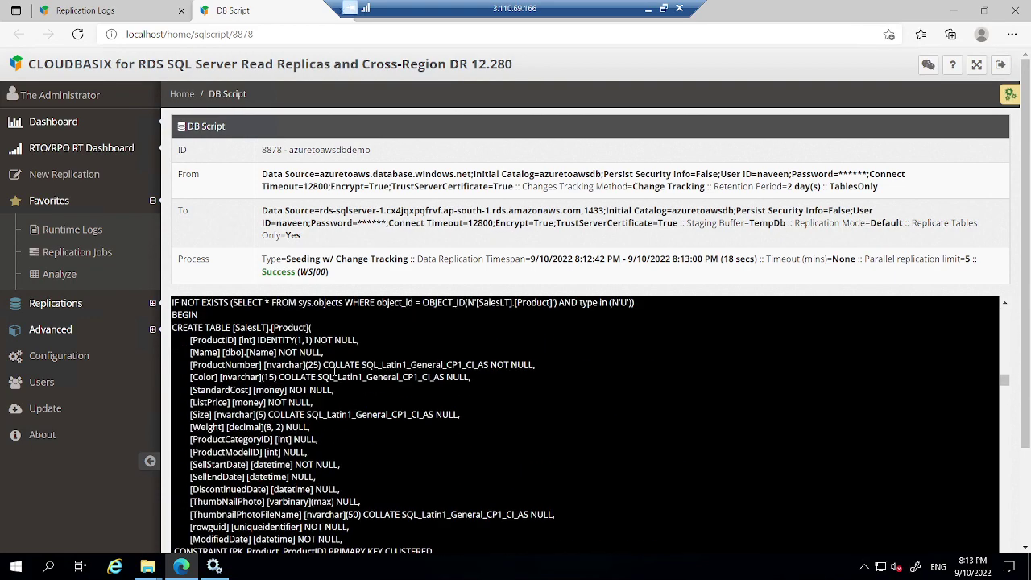
{"action": "scroll", "coordinate": [334, 371], "scroll_direction": "up", "scroll_amount": 5}
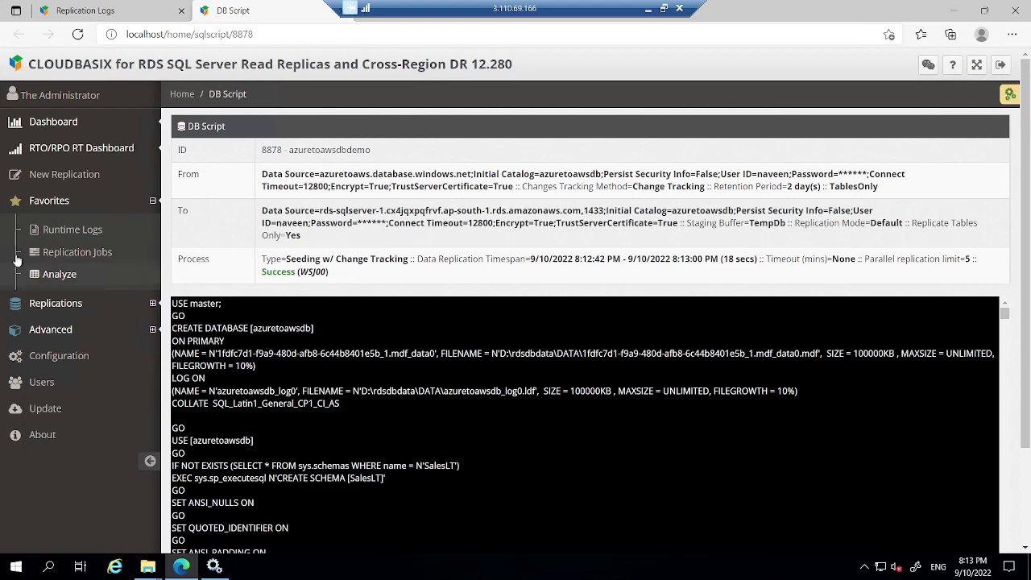
{"action": "left_click", "coordinate": [72, 230]}
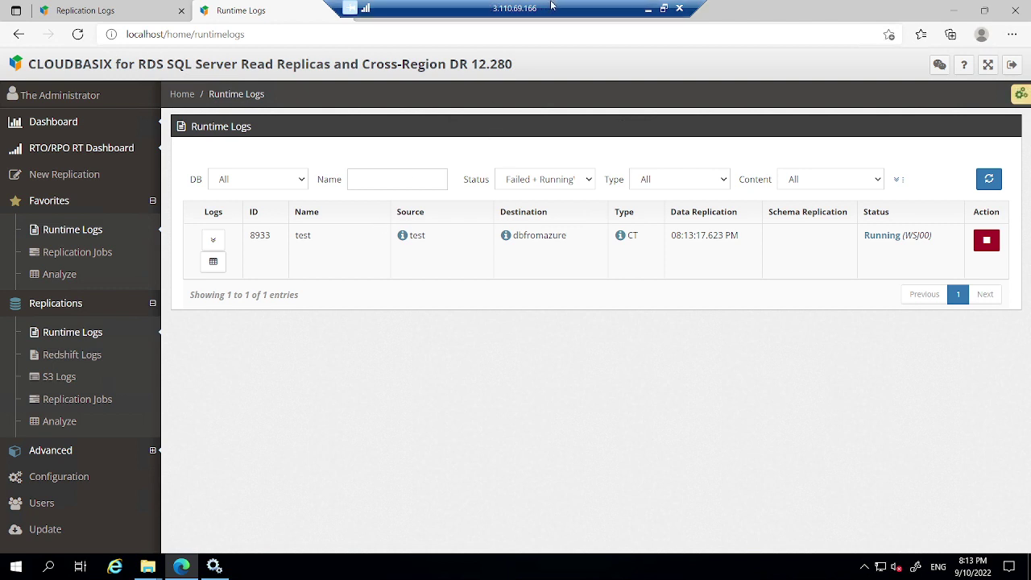
{"action": "left_click_drag", "start_coordinate": [554, 6], "coordinate": [302, 5]}
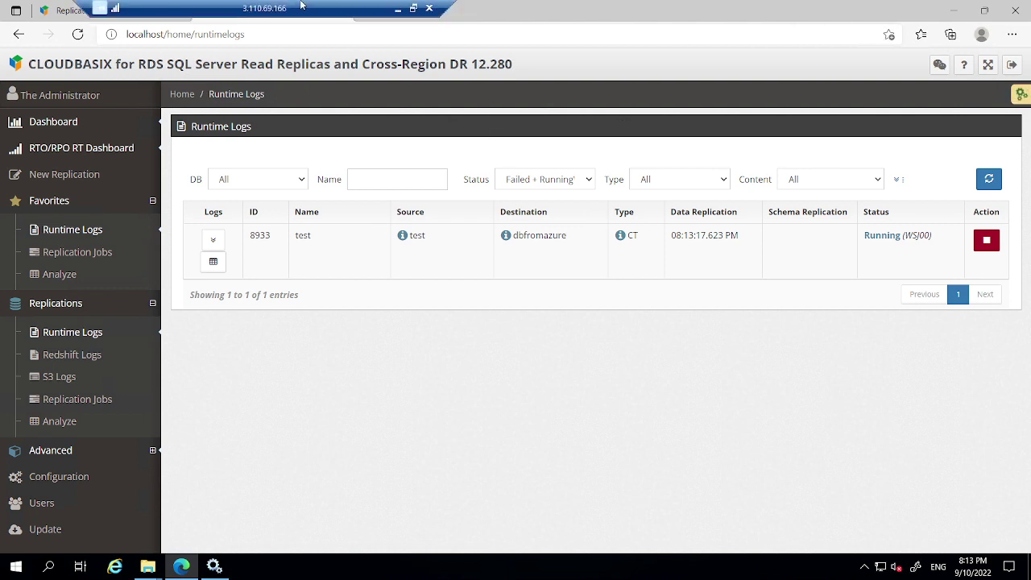
Refresh the RDS server, expand azuretoawsdb's Tables, and select the top 1000 rows of dbo.BuildVersion.
{"action": "left_click", "coordinate": [396, 8]}
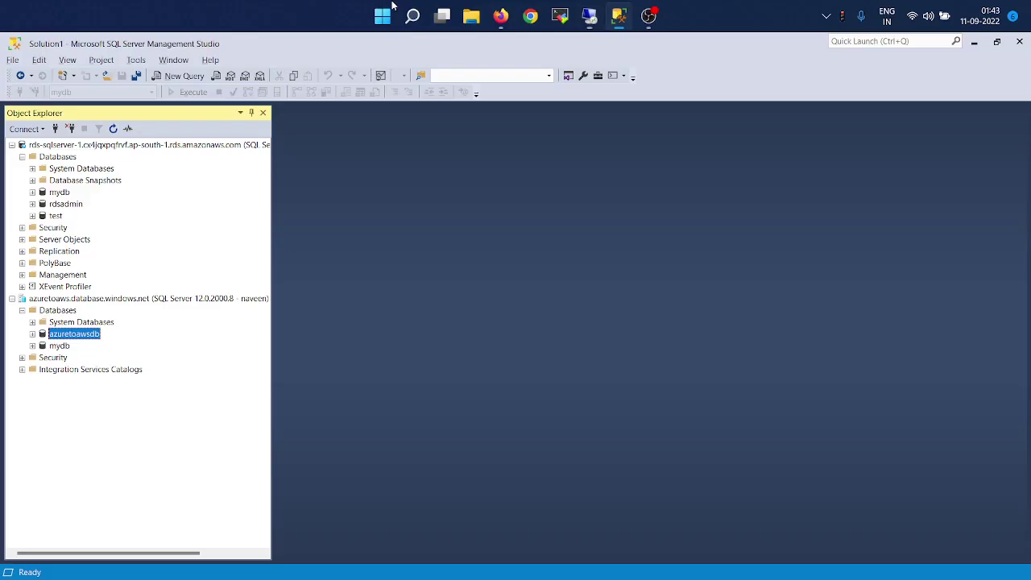
{"action": "left_click", "coordinate": [78, 147]}
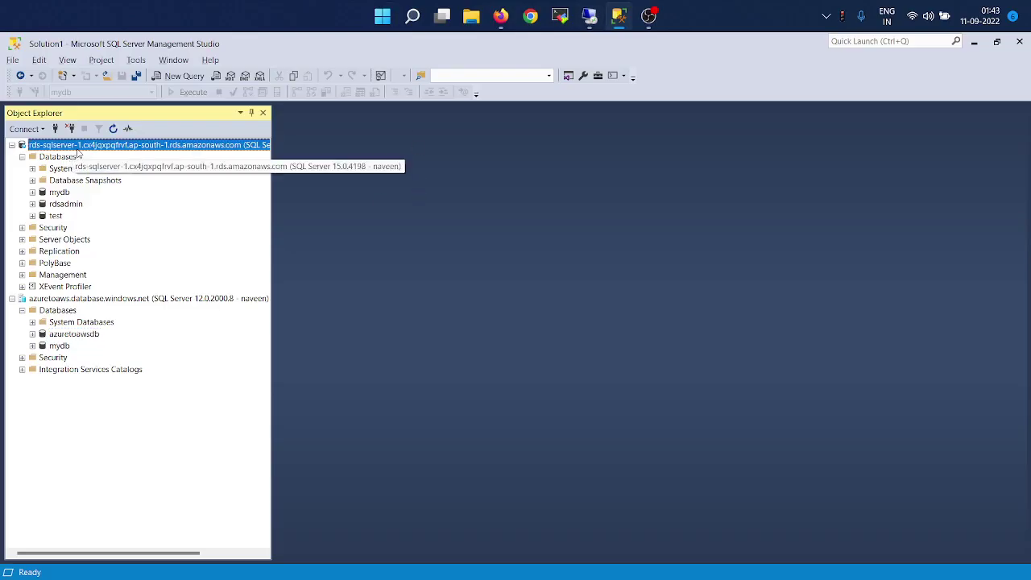
{"action": "left_click", "coordinate": [116, 129]}
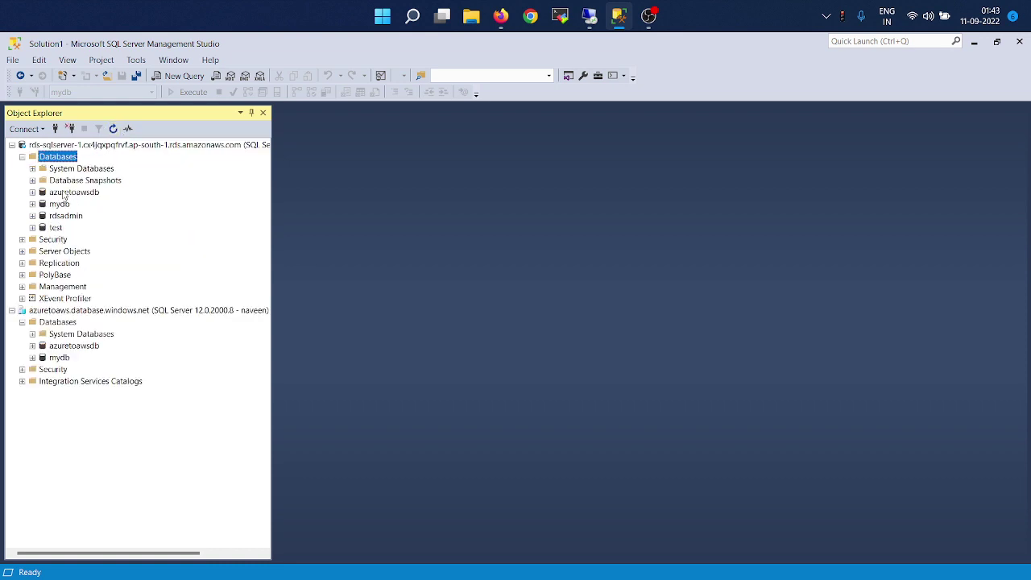
{"action": "left_click", "coordinate": [77, 192]}
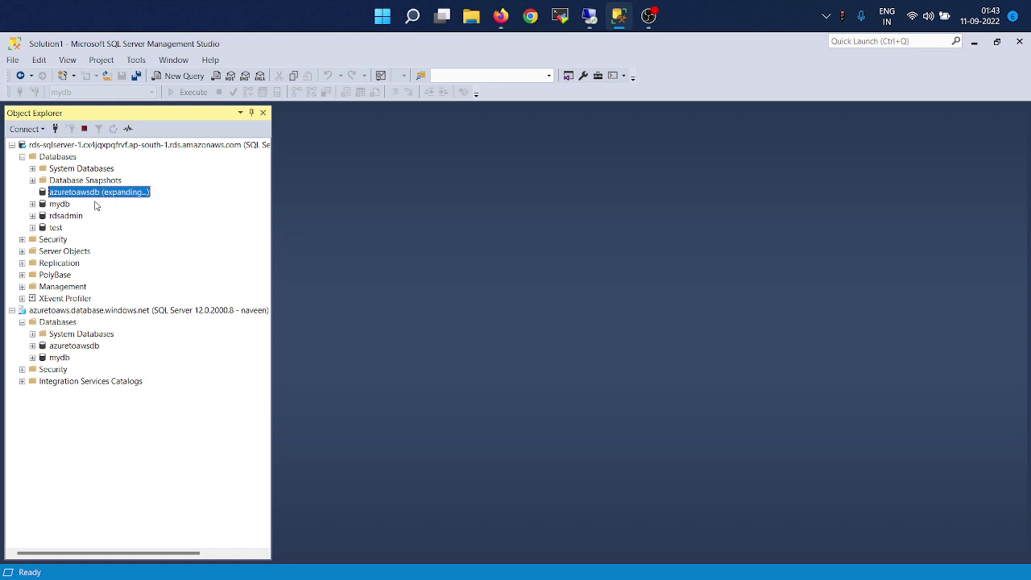
{"action": "double_click", "coordinate": [74, 193]}
{"action": "left_click", "coordinate": [70, 215]}
{"action": "double_click", "coordinate": [70, 215]}
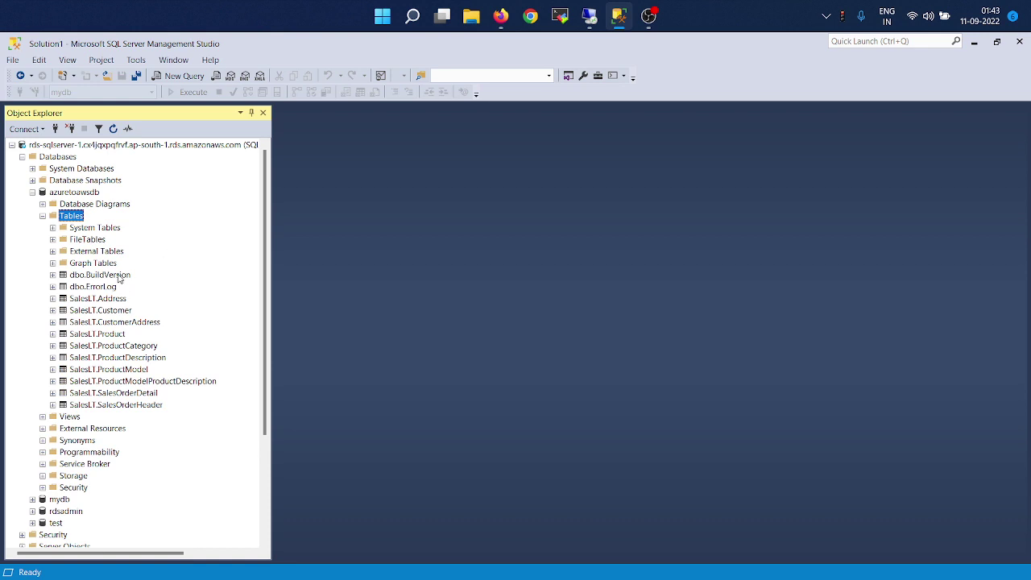
{"action": "left_click", "coordinate": [119, 276]}
{"action": "right_click", "coordinate": [119, 276]}
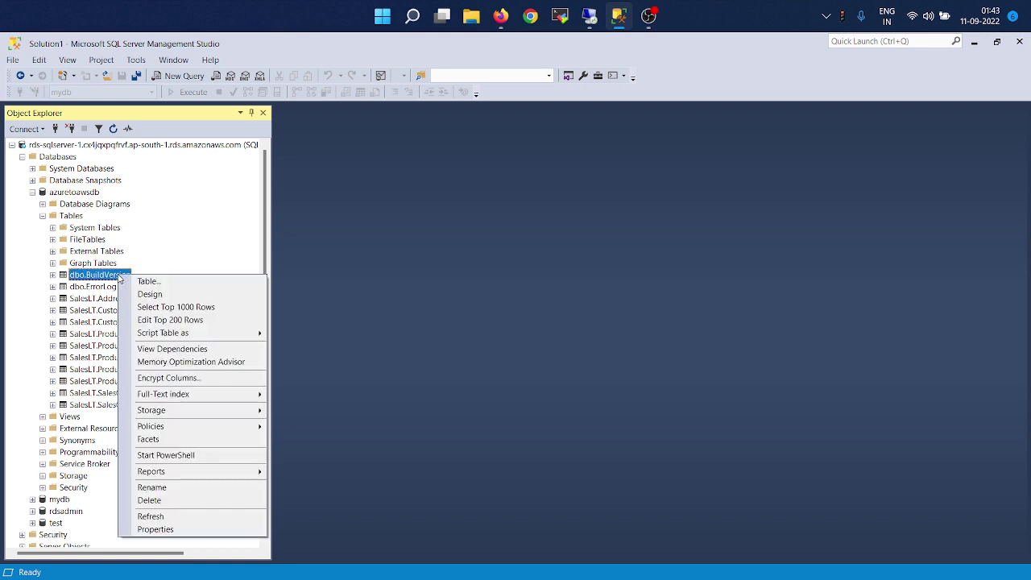
{"action": "left_click", "coordinate": [167, 307]}
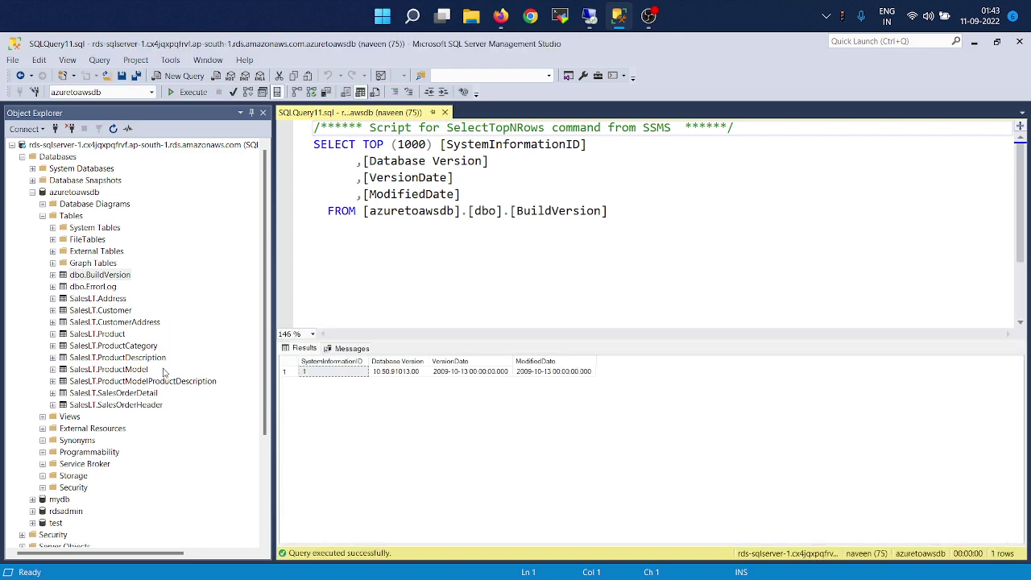
Query the top rows of SalesLT.Product on the RDS replica.
{"action": "left_click", "coordinate": [121, 336]}
{"action": "right_click", "coordinate": [125, 341]}
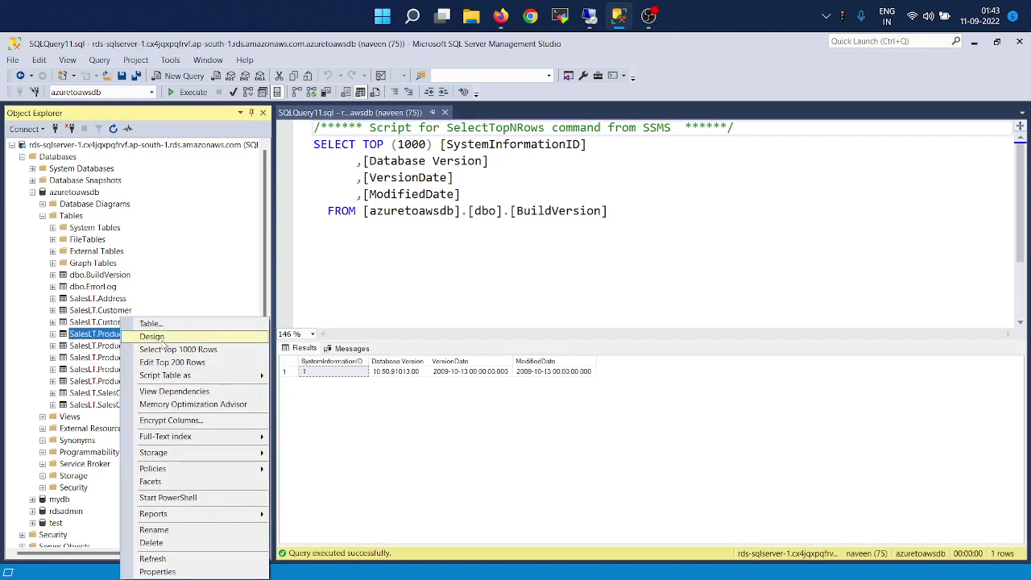
{"action": "left_click", "coordinate": [173, 351]}
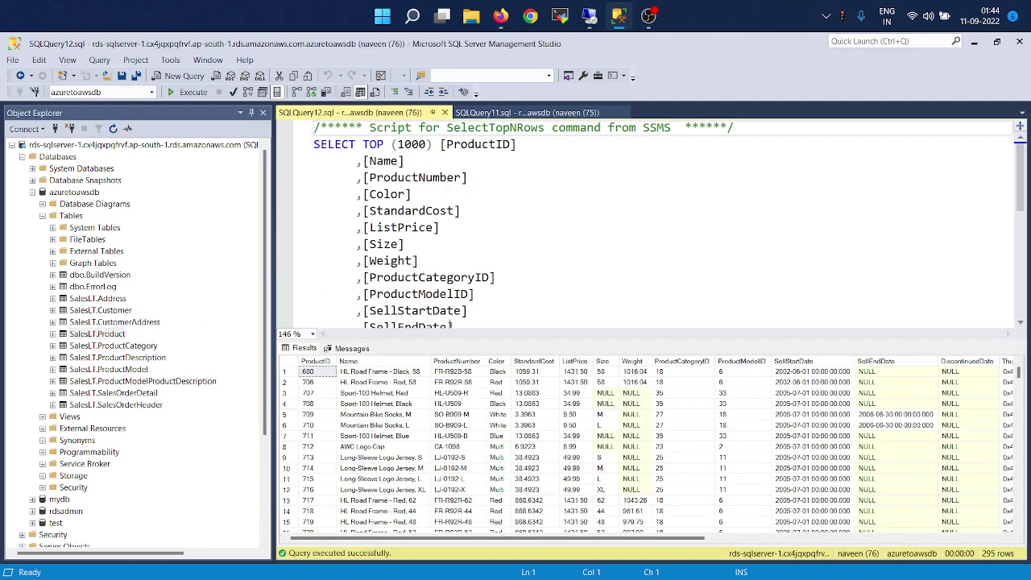
{"action": "left_click", "coordinate": [193, 428]}
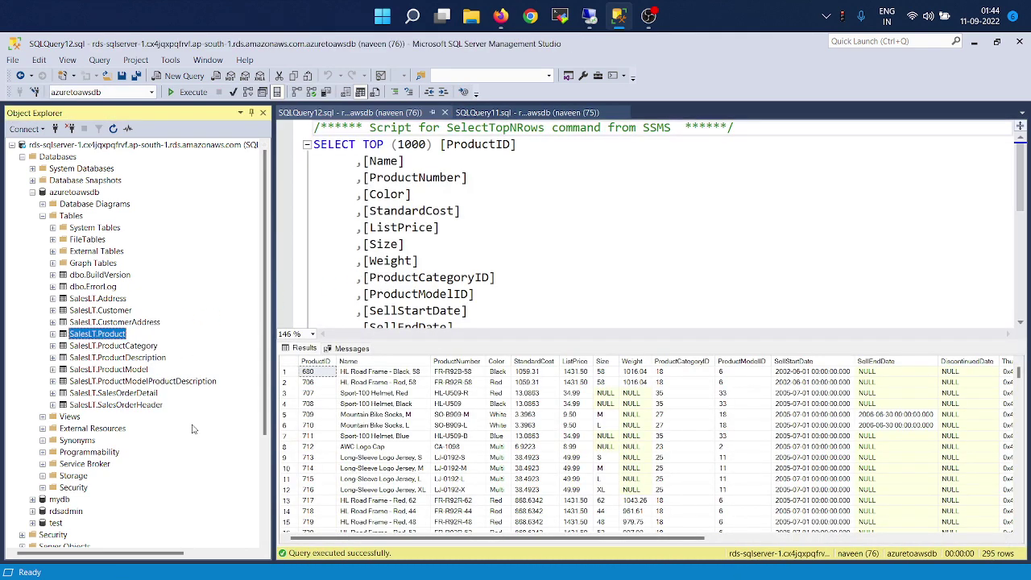
{"action": "scroll", "coordinate": [193, 427], "scroll_direction": "down", "scroll_amount": 4}
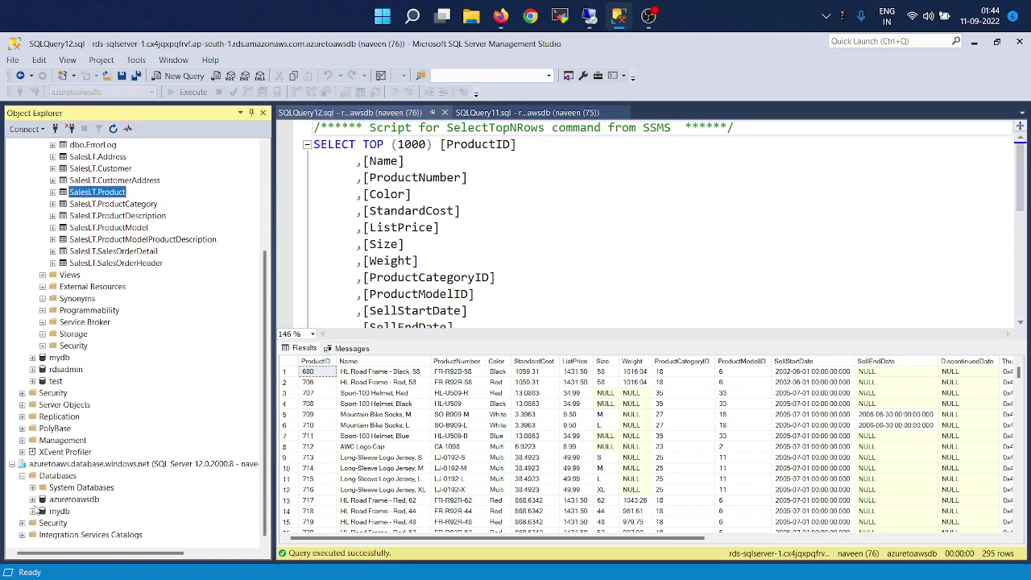
Query the top 1000 dbo.BuildVersion rows in the Azure azuretoawsdb database.
{"action": "left_click", "coordinate": [33, 500]}
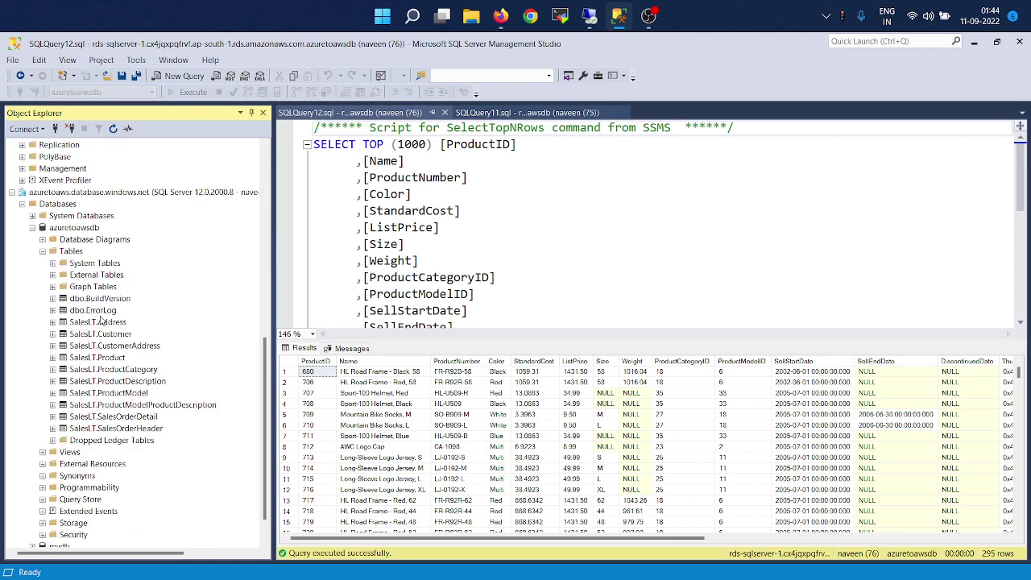
{"action": "left_click", "coordinate": [114, 305]}
{"action": "right_click", "coordinate": [112, 305]}
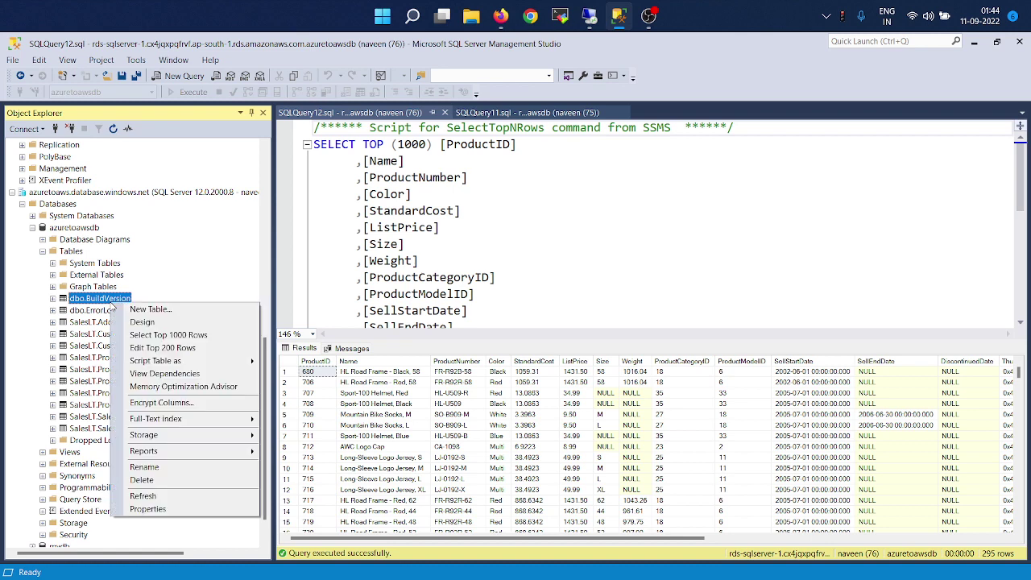
{"action": "left_click", "coordinate": [172, 335]}
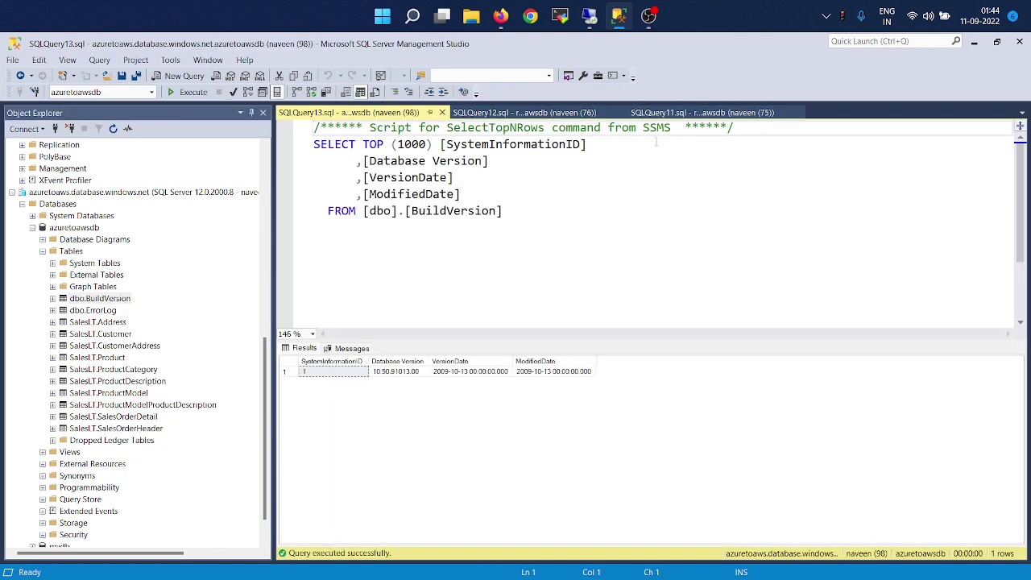
Compare the open queries and query the top 1000 SalesLT.Product rows on Azure.
{"action": "left_click", "coordinate": [681, 114]}
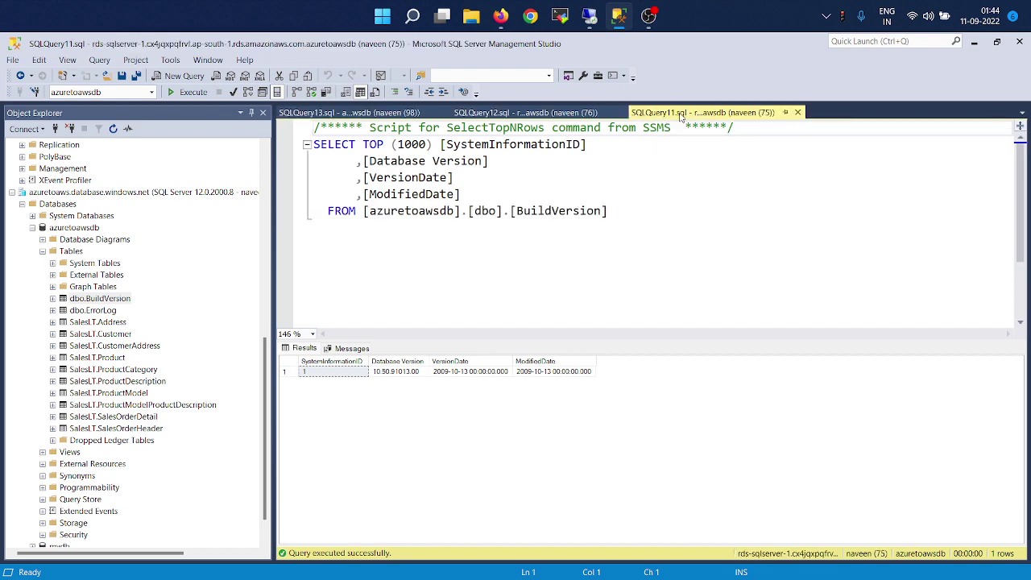
{"action": "left_click", "coordinate": [545, 114]}
{"action": "left_click", "coordinate": [534, 209]}
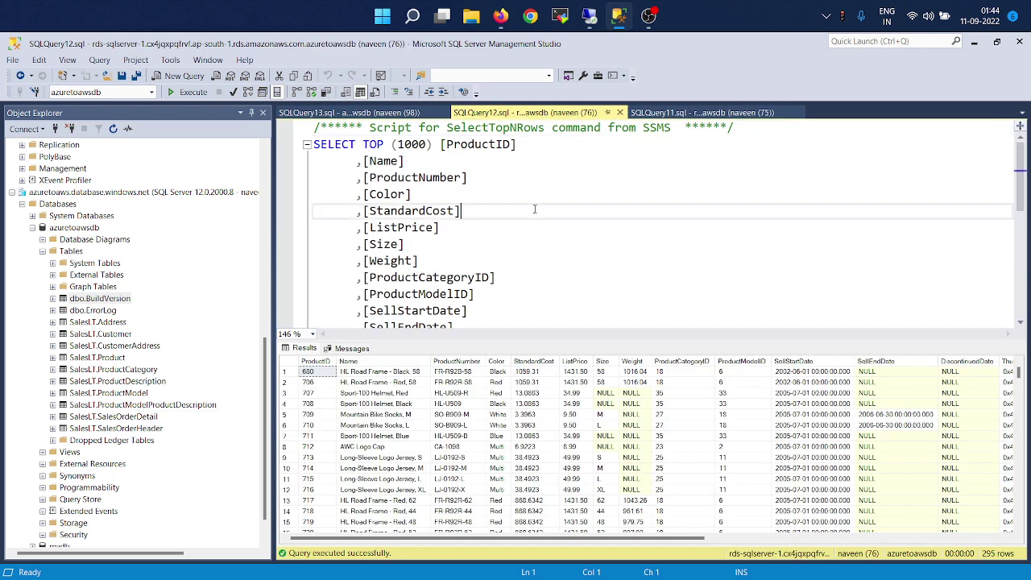
{"action": "scroll", "coordinate": [533, 209], "scroll_direction": "down", "scroll_amount": 6}
{"action": "scroll", "coordinate": [534, 208], "scroll_direction": "up", "scroll_amount": 1}
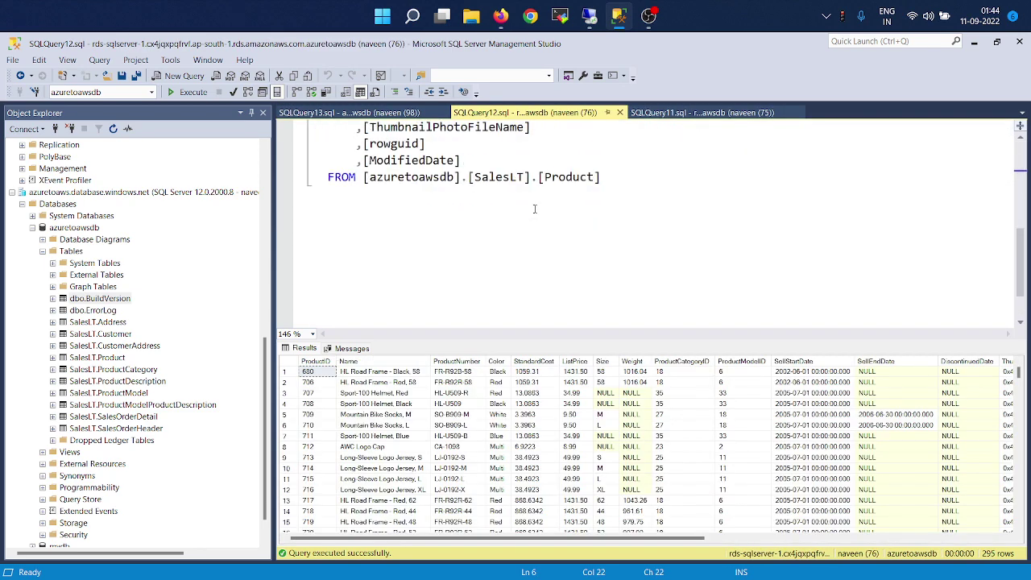
{"action": "left_click", "coordinate": [182, 428]}
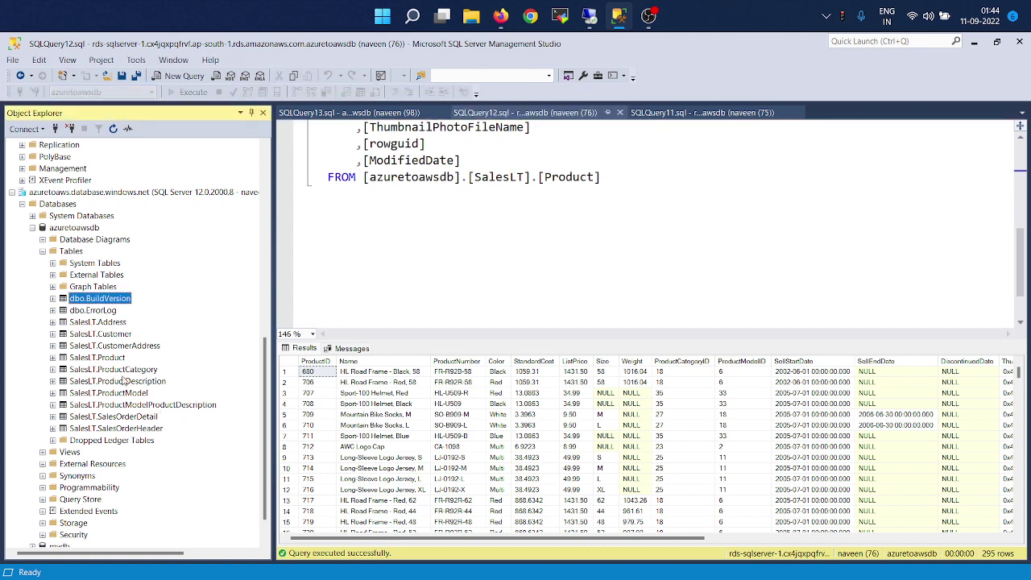
{"action": "right_click", "coordinate": [114, 358]}
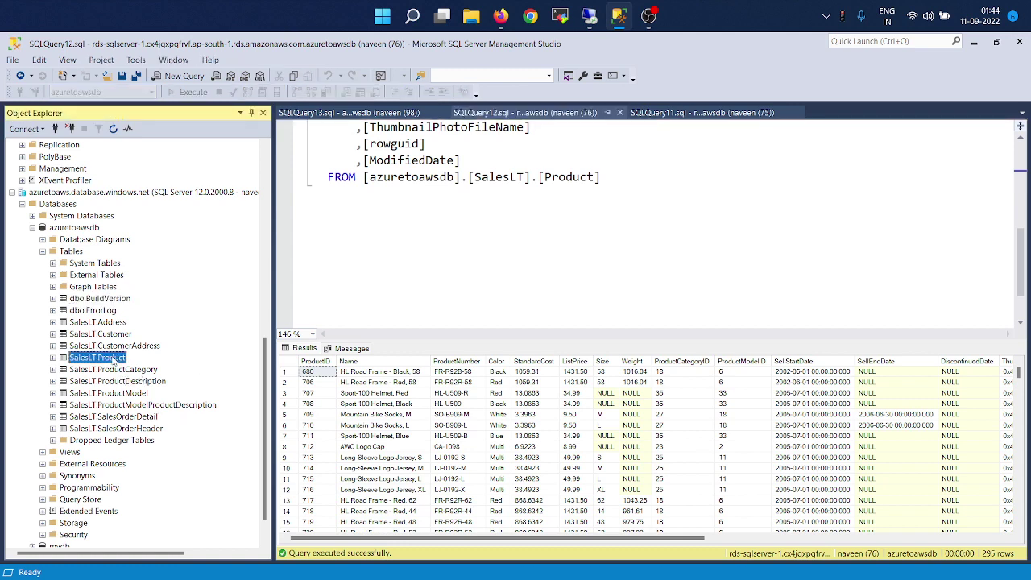
{"action": "left_click", "coordinate": [169, 389]}
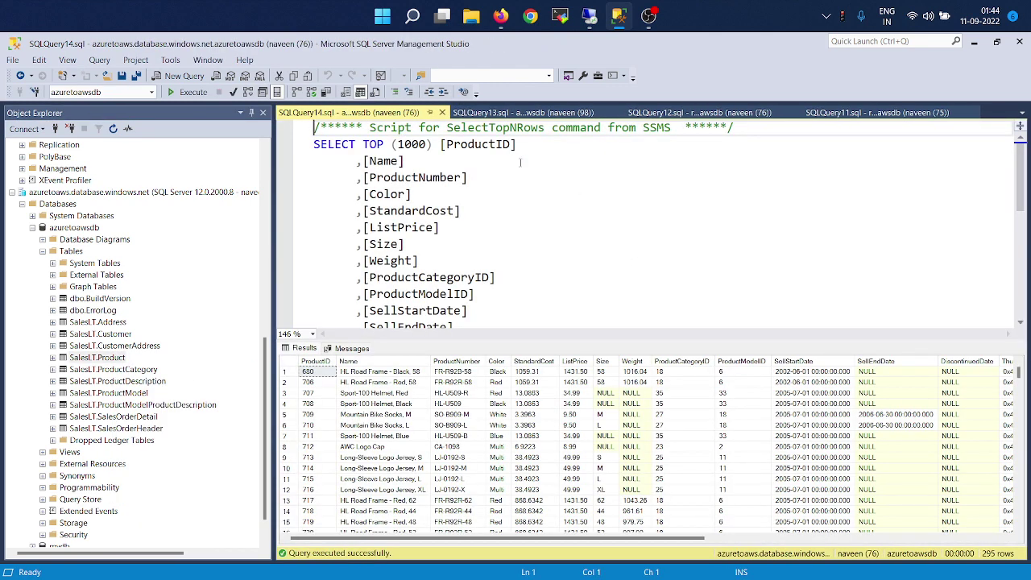
Close all the old Azure and RDS query windows.
{"action": "left_click", "coordinate": [441, 113]}
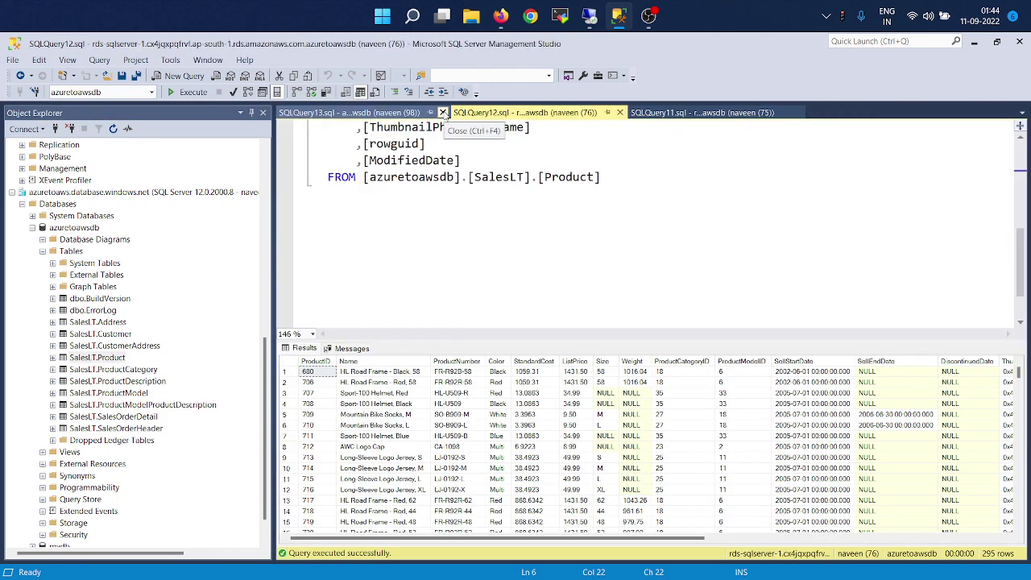
{"action": "left_click", "coordinate": [439, 112]}
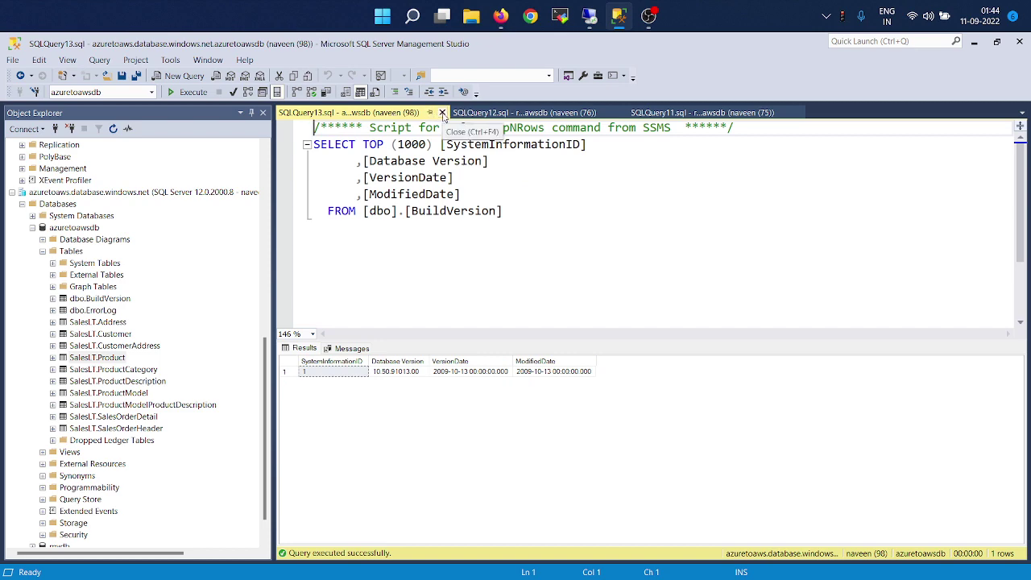
{"action": "left_click", "coordinate": [442, 112]}
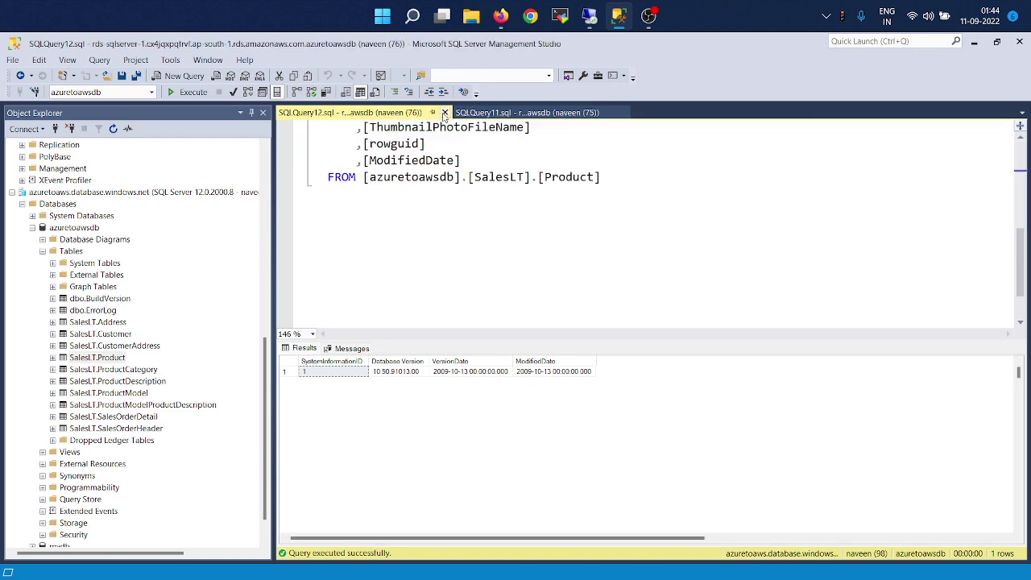
{"action": "left_click", "coordinate": [443, 113]}
{"action": "left_click", "coordinate": [444, 112]}
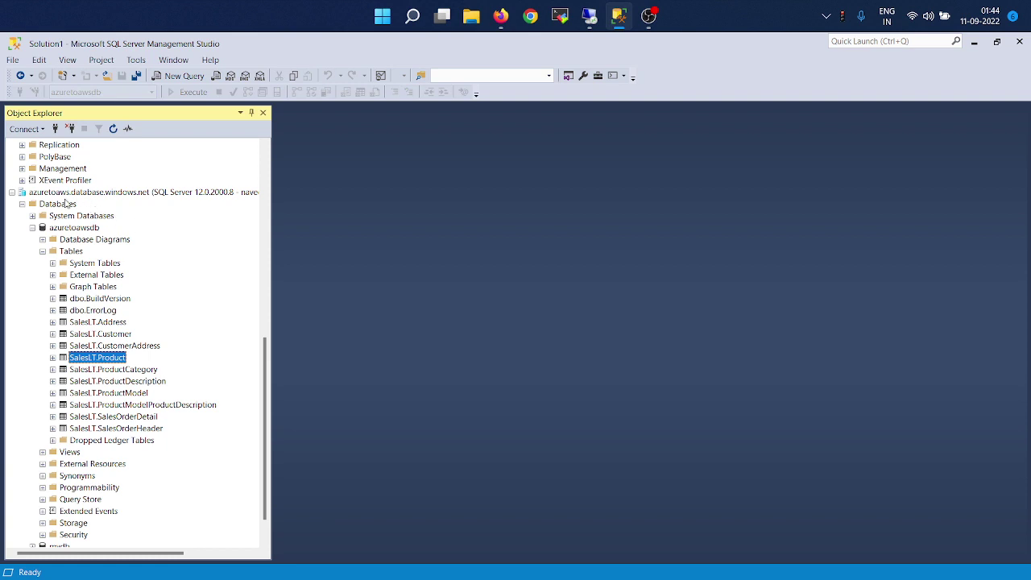
Open a fresh top-1000 dbo.BuildVersion query on the Azure SQL server.
{"action": "left_click", "coordinate": [62, 195]}
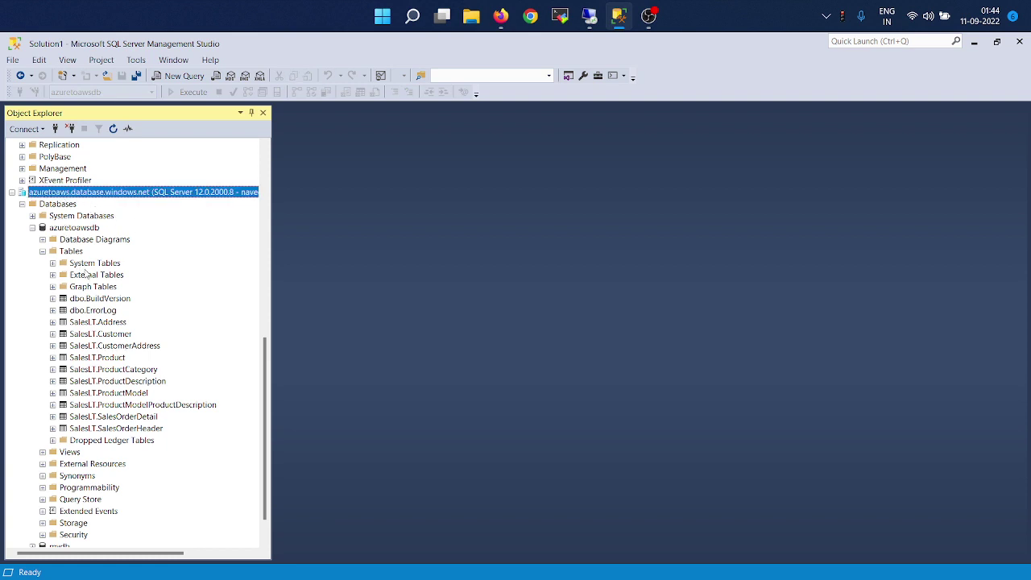
{"action": "left_click", "coordinate": [118, 301]}
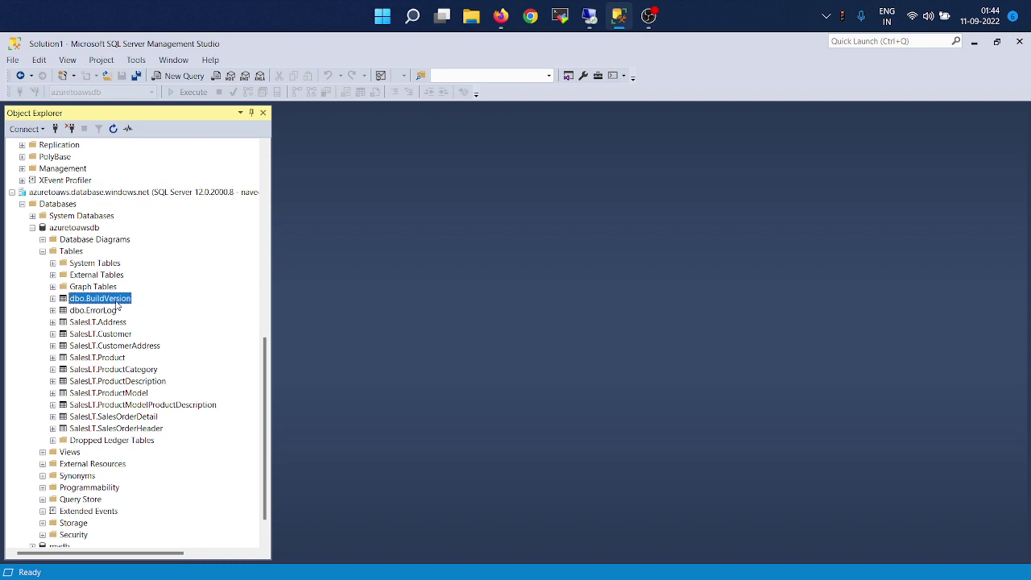
{"action": "right_click", "coordinate": [118, 304]}
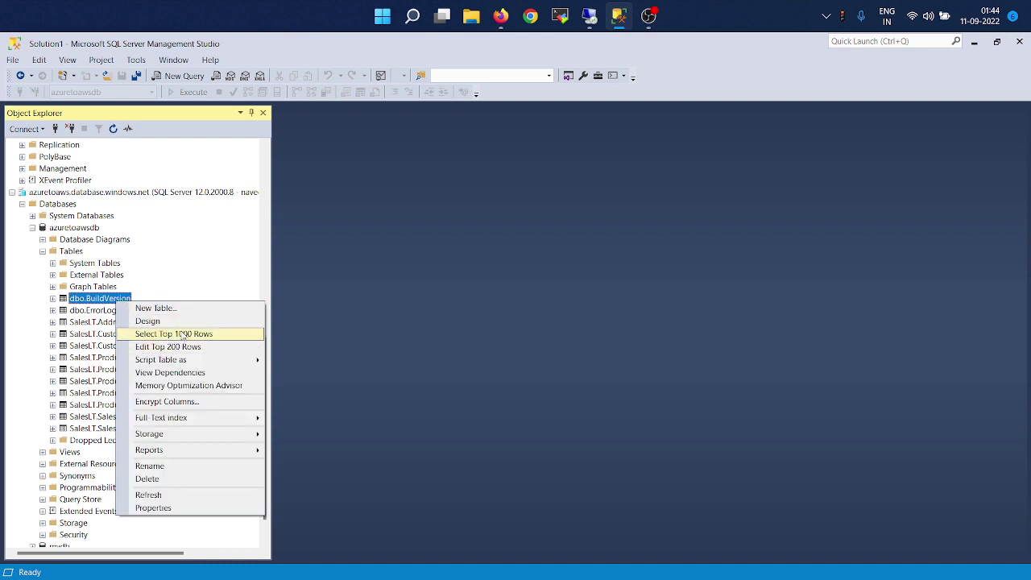
{"action": "left_click", "coordinate": [184, 335]}
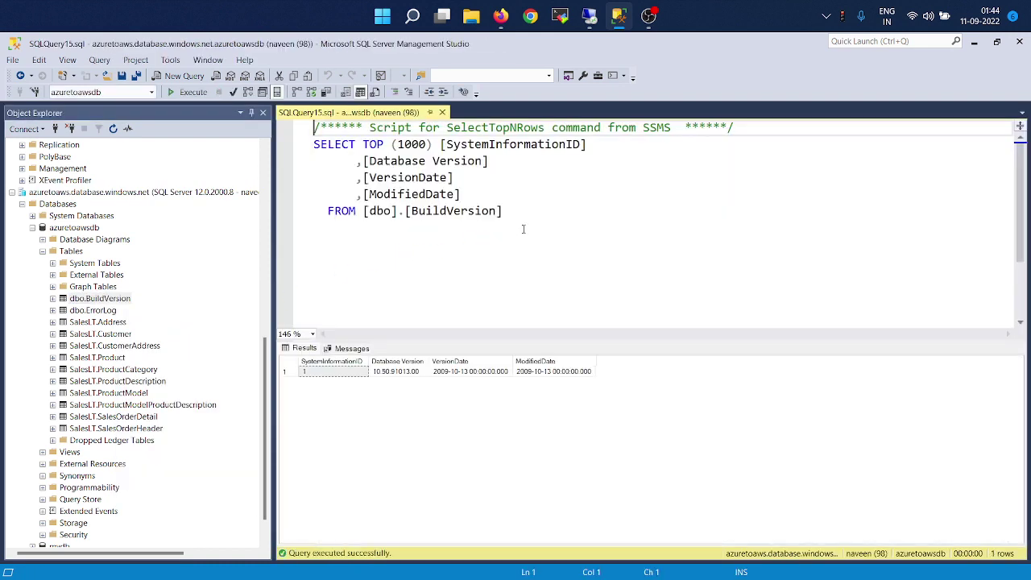
Open a matching top-1000 BuildVersion query on the RDS replica, then return to the Azure query.
{"action": "left_click", "coordinate": [211, 240]}
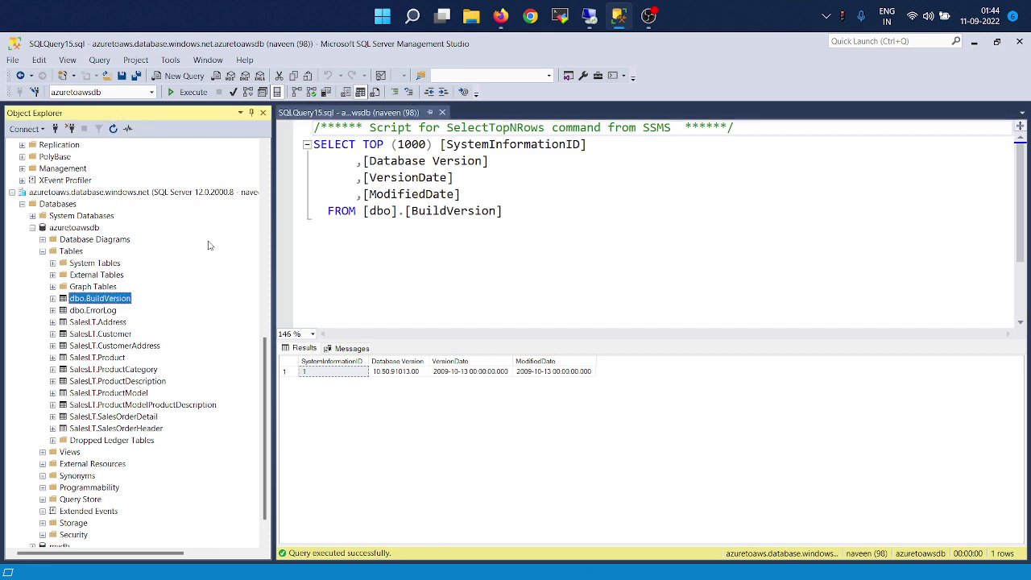
{"action": "scroll", "coordinate": [208, 244], "scroll_direction": "down", "scroll_amount": 3}
{"action": "scroll", "coordinate": [208, 244], "scroll_direction": "up", "scroll_amount": 1}
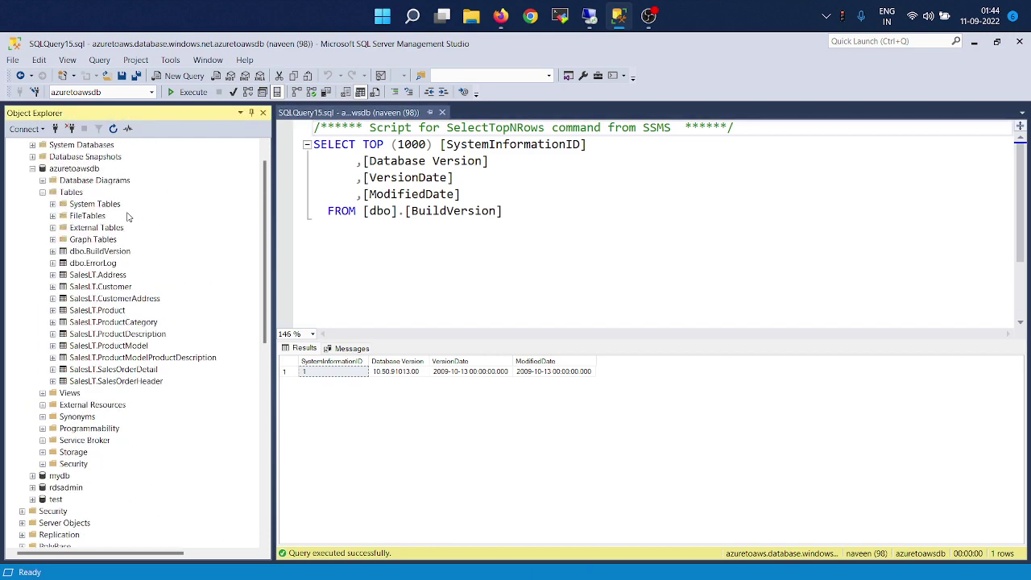
{"action": "right_click", "coordinate": [111, 252]}
{"action": "left_click", "coordinate": [146, 288]}
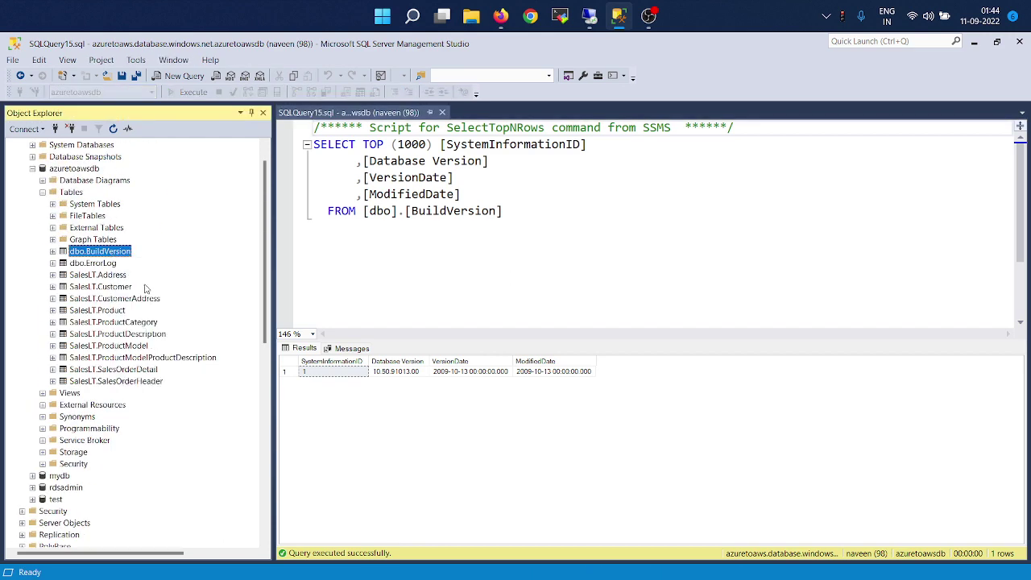
{"action": "left_click", "coordinate": [510, 114]}
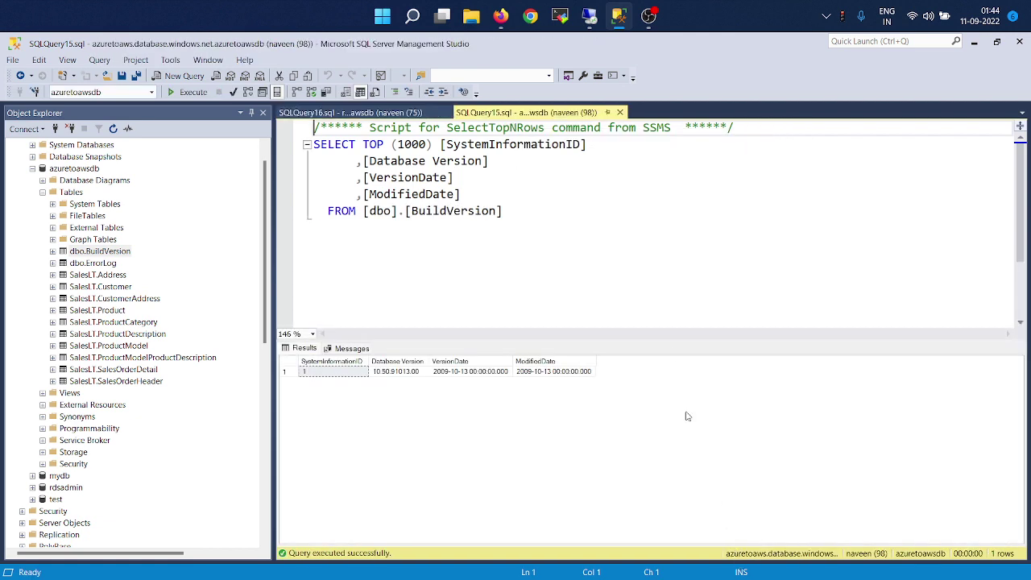
Start an insert into BuildVersion and copy the existing Database Version value.
{"action": "left_click", "coordinate": [613, 225]}
{"action": "key", "text": "Return"}
{"action": "key", "text": "Return"}
{"action": "type", "text": "i"}
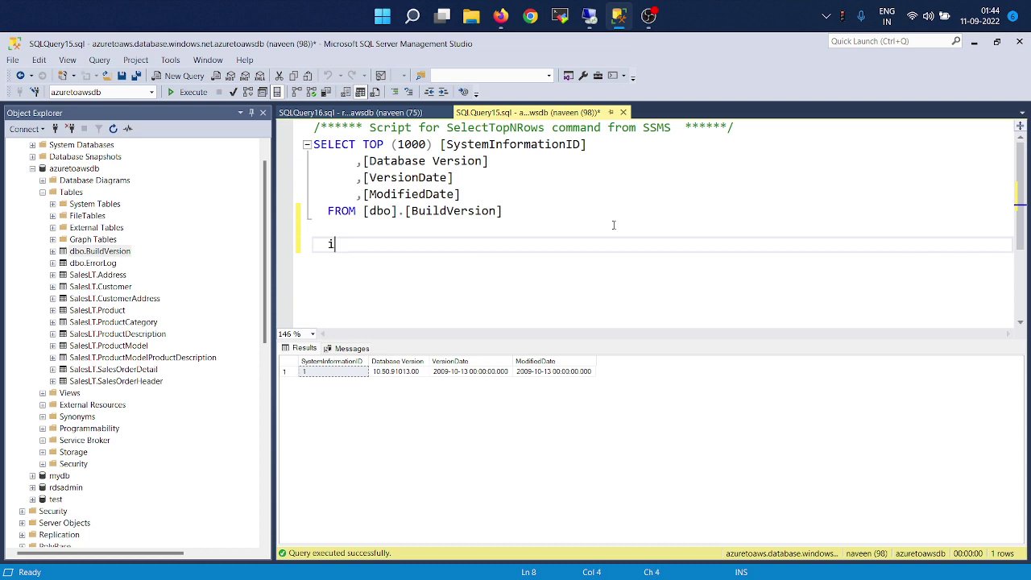
{"action": "type", "text": "nsert "}
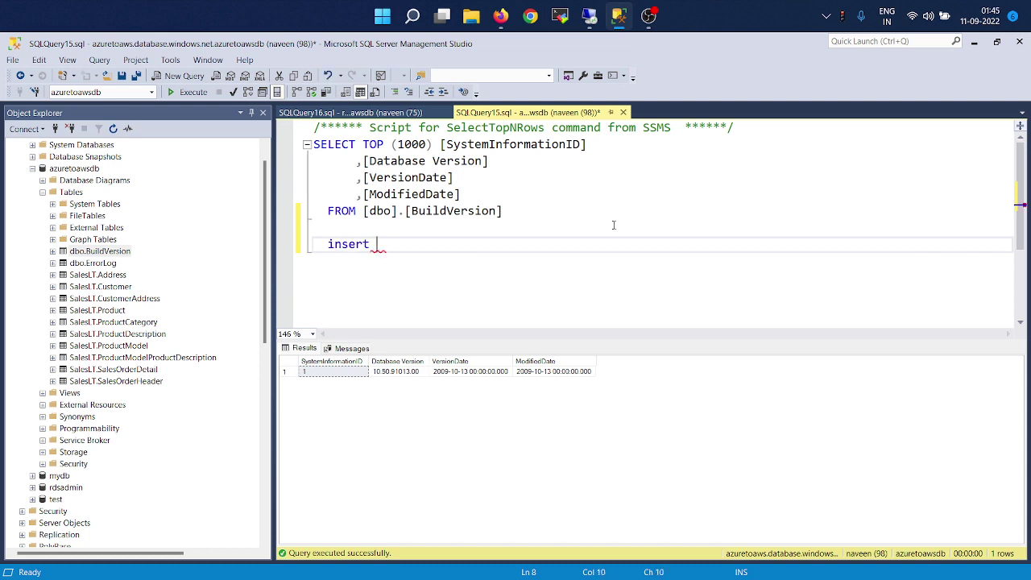
{"action": "type", "text": "into BuildVersion "}
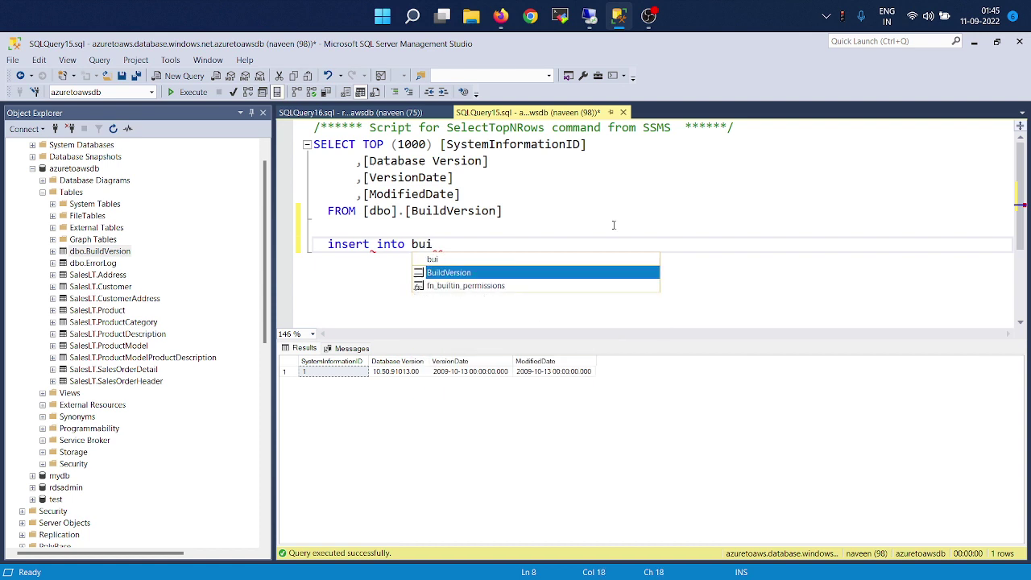
{"action": "type", "text": "values"}
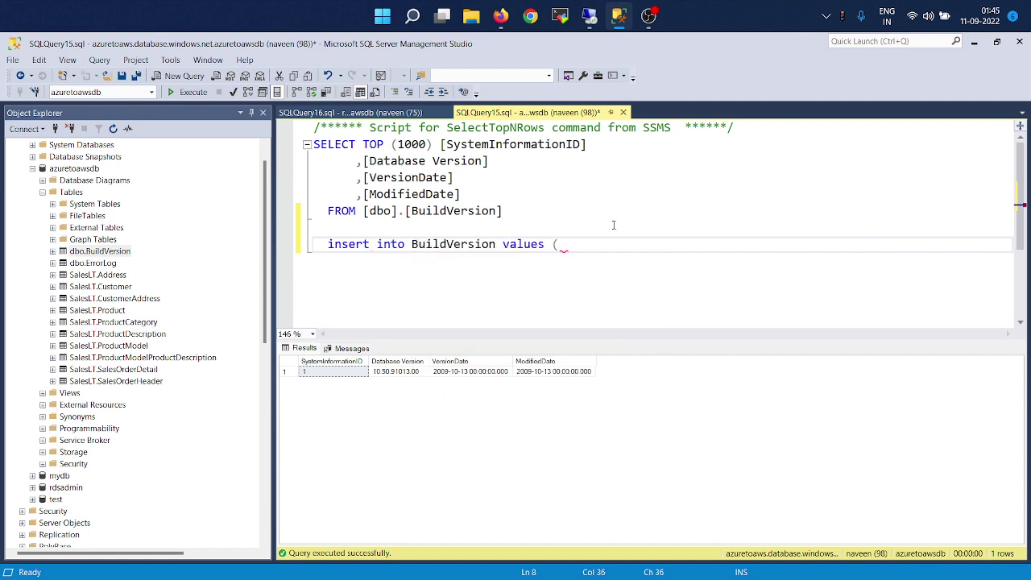
{"action": "type", "text": " ("}
{"action": "left_click", "coordinate": [332, 371]}
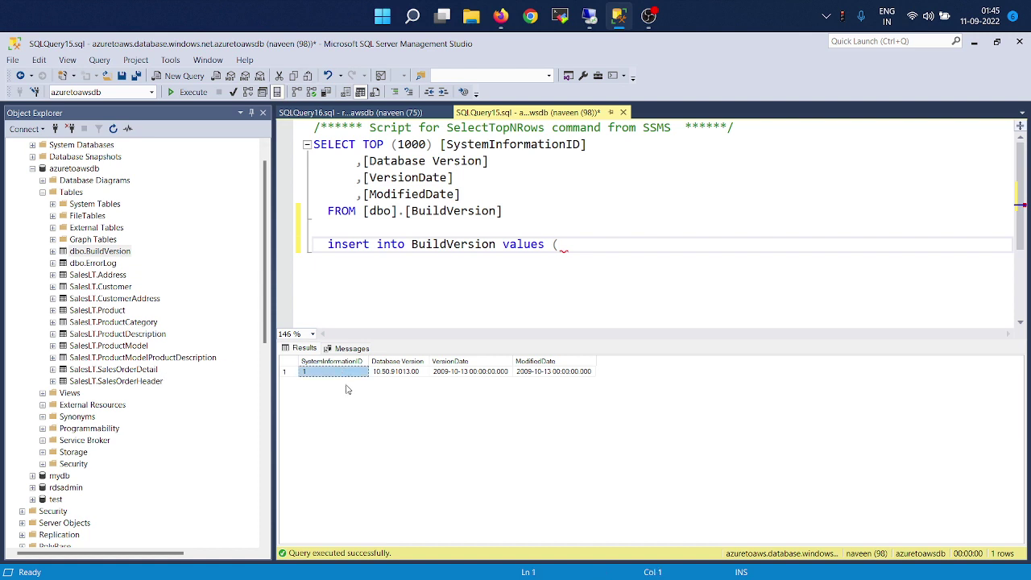
{"action": "left_click", "coordinate": [591, 245]}
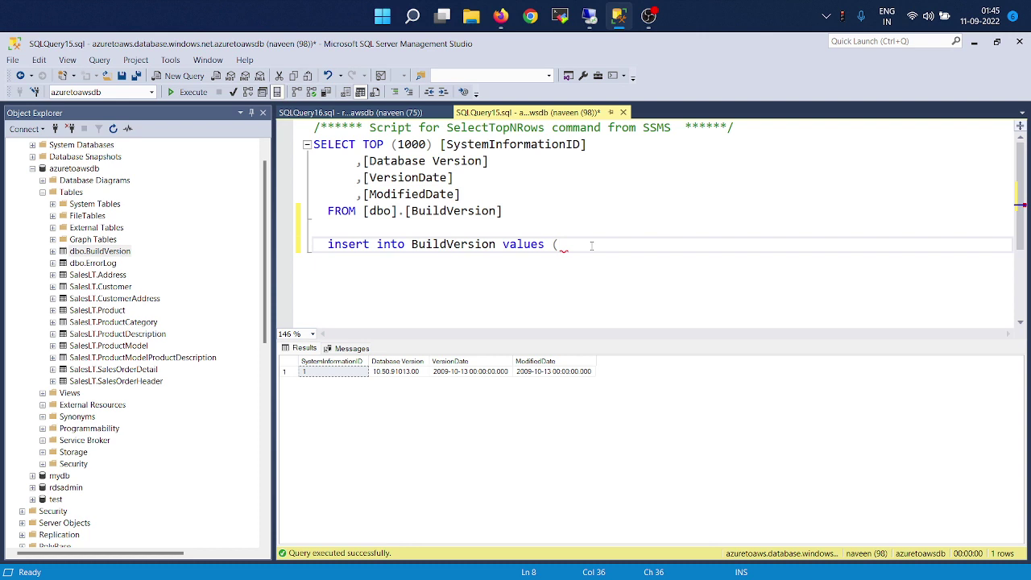
{"action": "key", "text": "ctrl+space"}
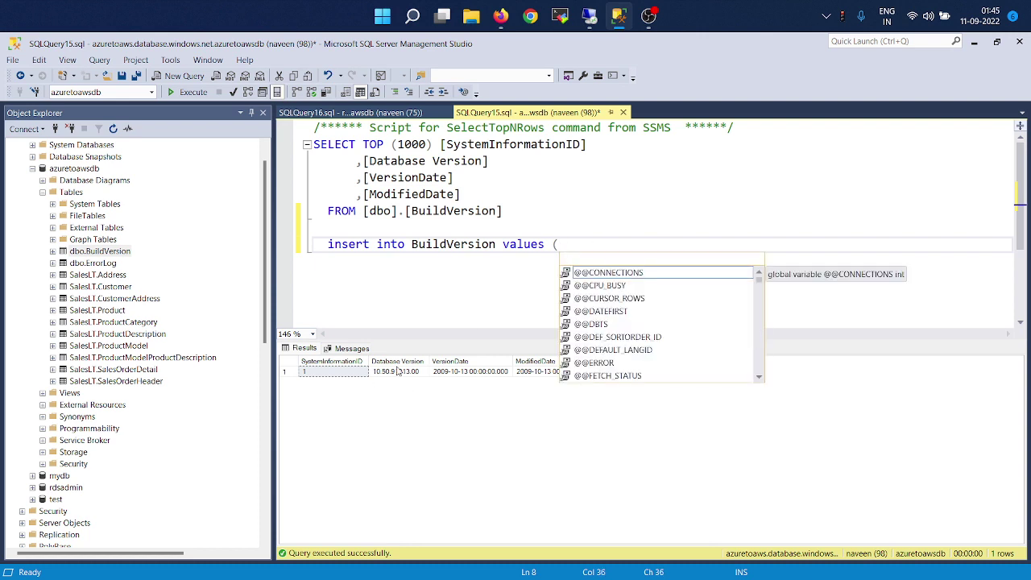
{"action": "left_click", "coordinate": [397, 371]}
{"action": "left_click", "coordinate": [581, 251]}
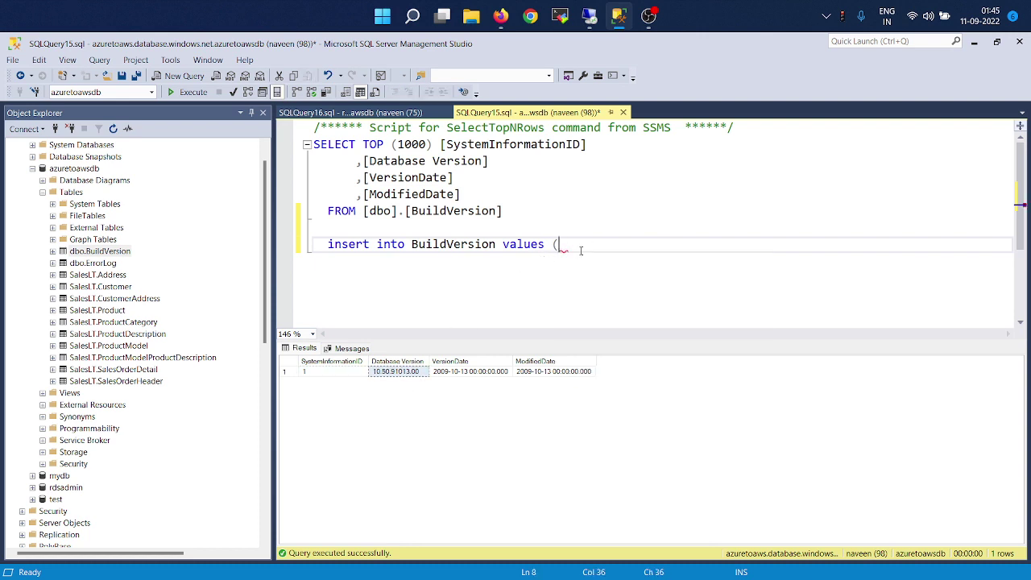
Complete the row as '10.50.91013.10' with GETDATE() dates and execute it on Azure.
{"action": "type", "text": "'"}
{"action": "type", "text": "10.50.91013.00"}
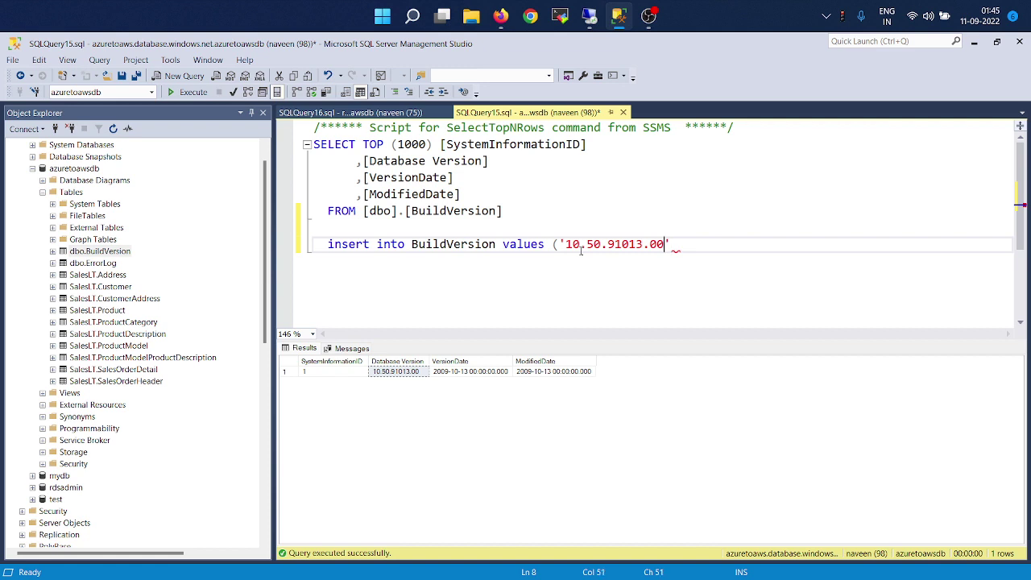
{"action": "key", "text": "BackSpace"}
{"action": "key", "text": "BackSpace"}
{"action": "type", "text": "10', getdat"}
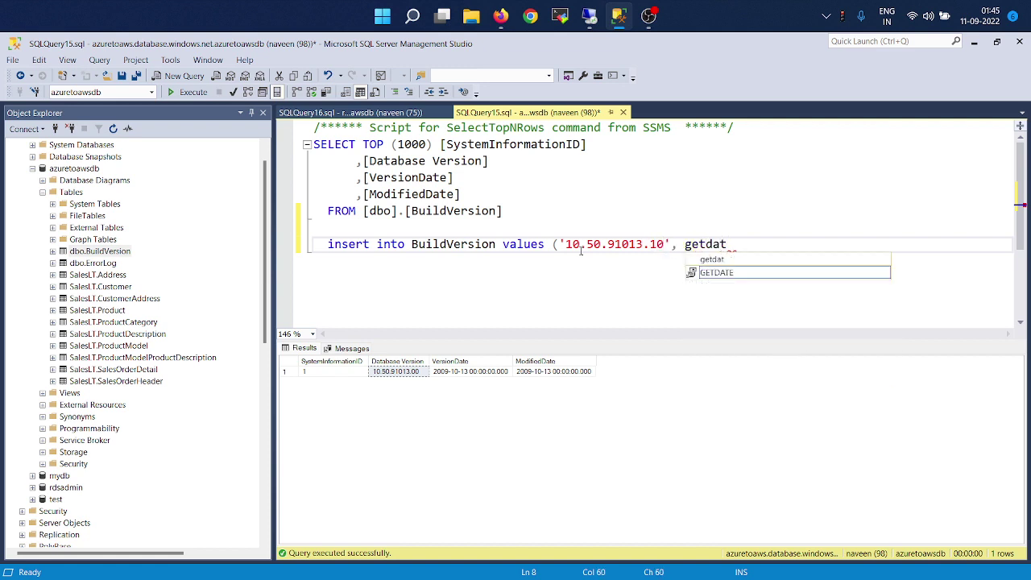
{"action": "key", "text": "Tab"}
{"action": "type", "text": "()"}
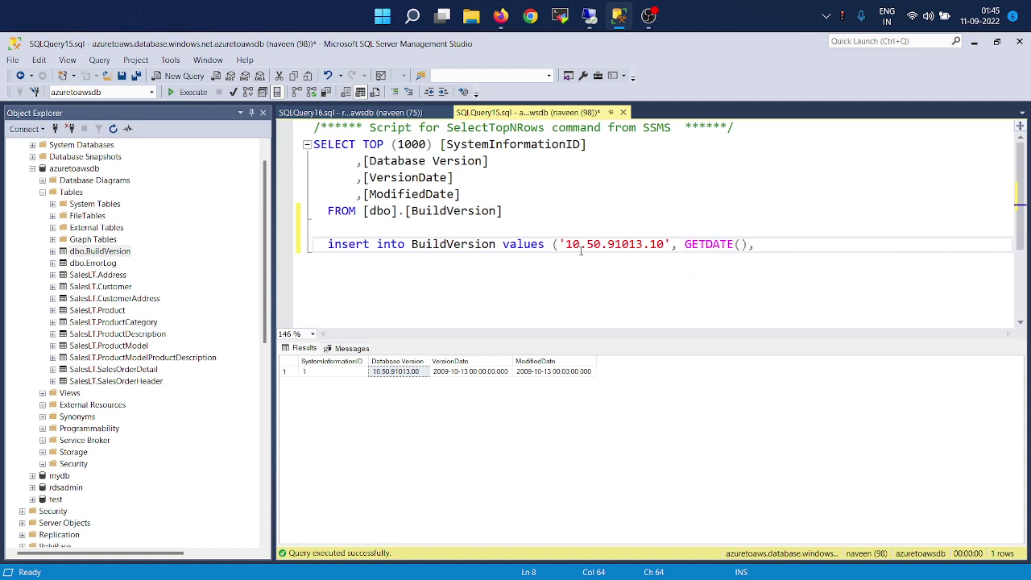
{"action": "type", "text": ", getdat"}
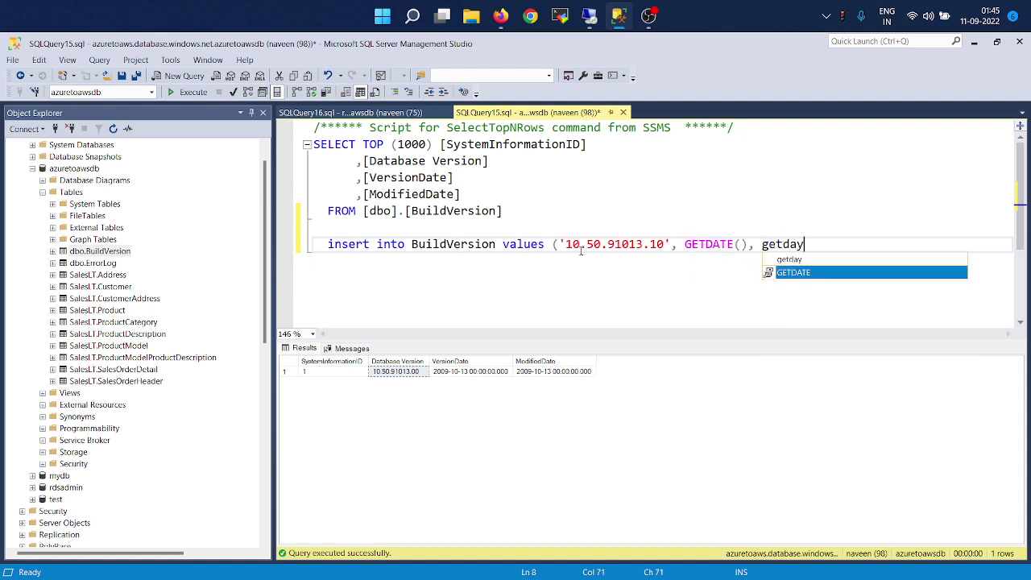
{"action": "key", "text": "Tab"}
{"action": "type", "text": "())"}
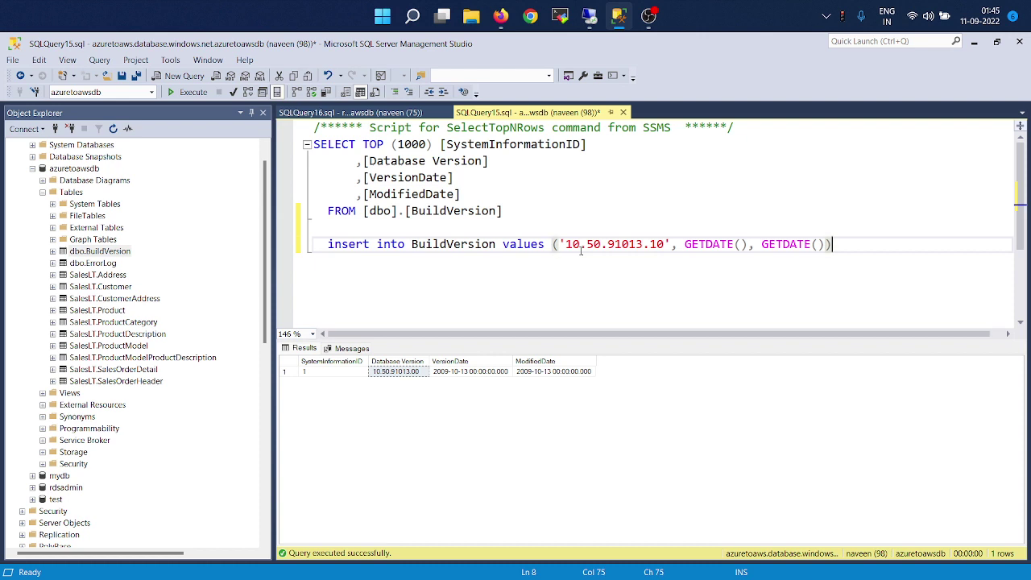
{"action": "key", "text": "shift+Up"}
{"action": "left_click", "coordinate": [180, 95]}
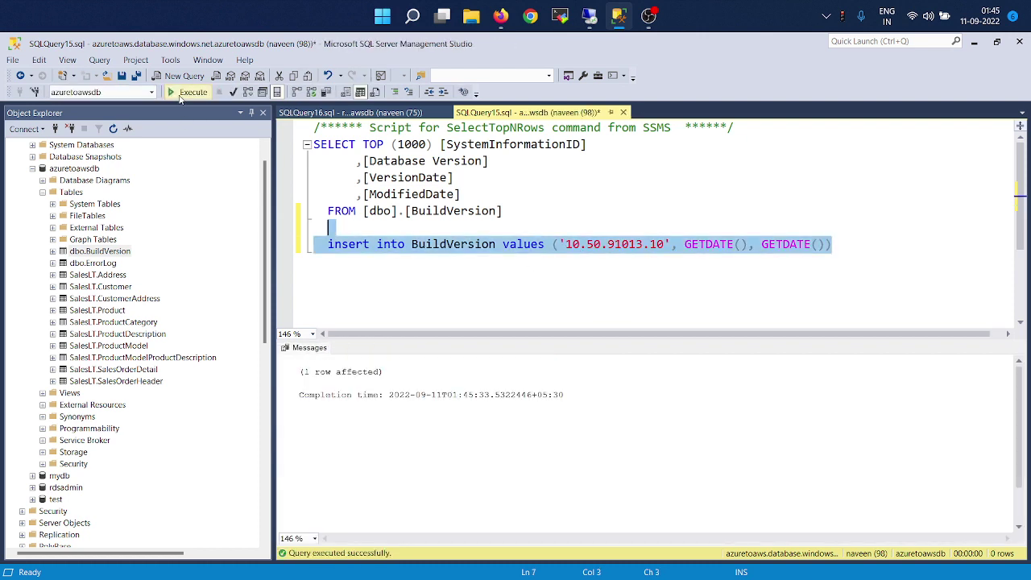
Rerun the RDS BuildVersion query and highlight the new row 2, version 10.50.91013.10.
{"action": "left_click", "coordinate": [351, 114]}
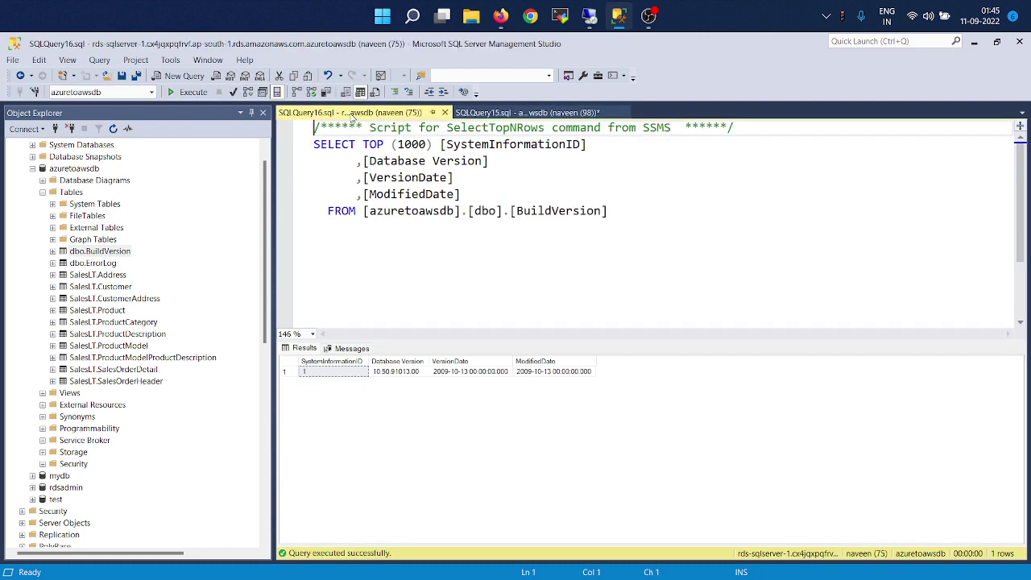
{"action": "left_click", "coordinate": [190, 92]}
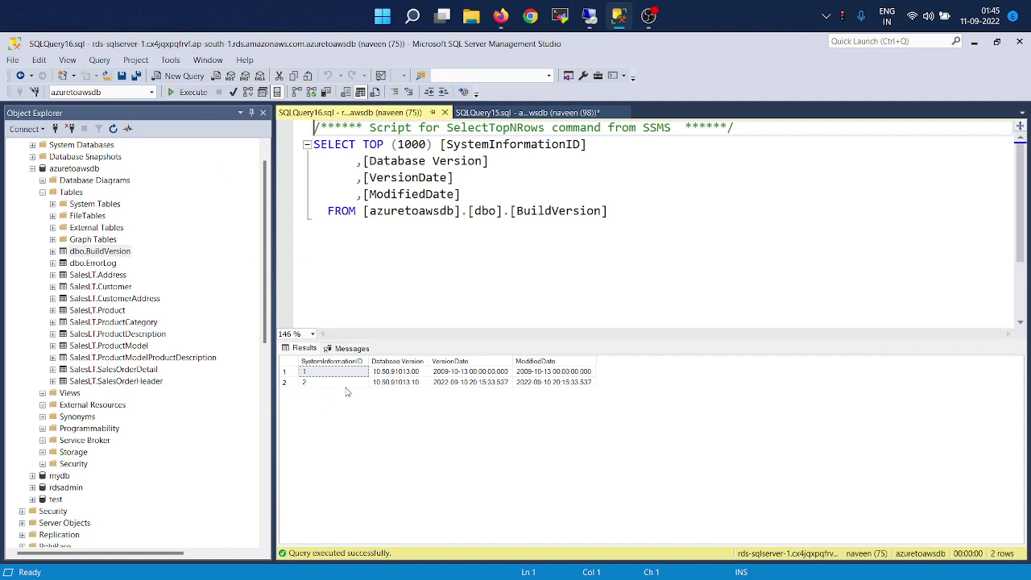
{"action": "left_click", "coordinate": [352, 384]}
{"action": "left_click", "coordinate": [586, 385], "text": "ctrl"}
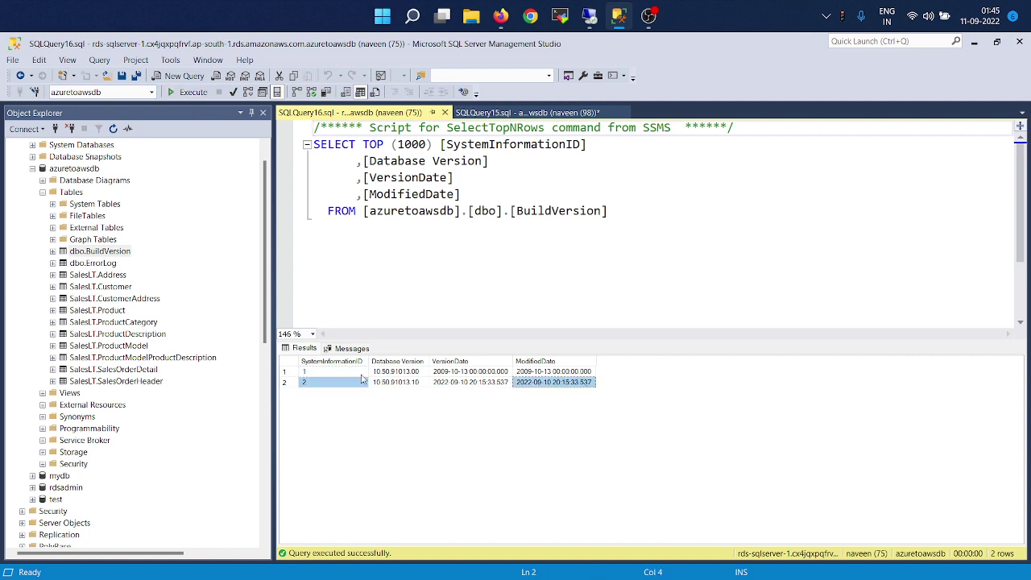
{"action": "left_click", "coordinate": [282, 383]}
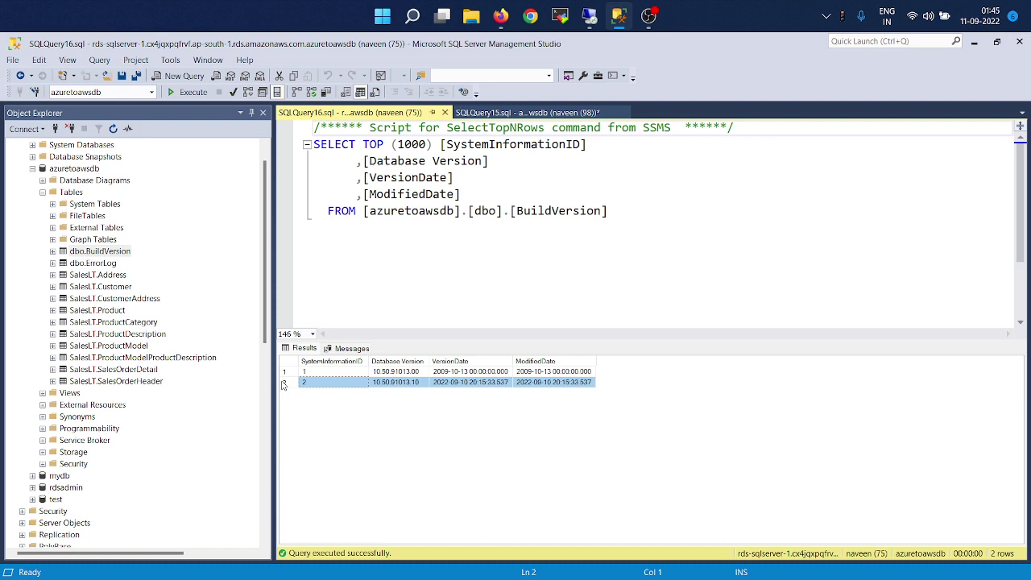
{"action": "key", "text": "alt+Tab"}
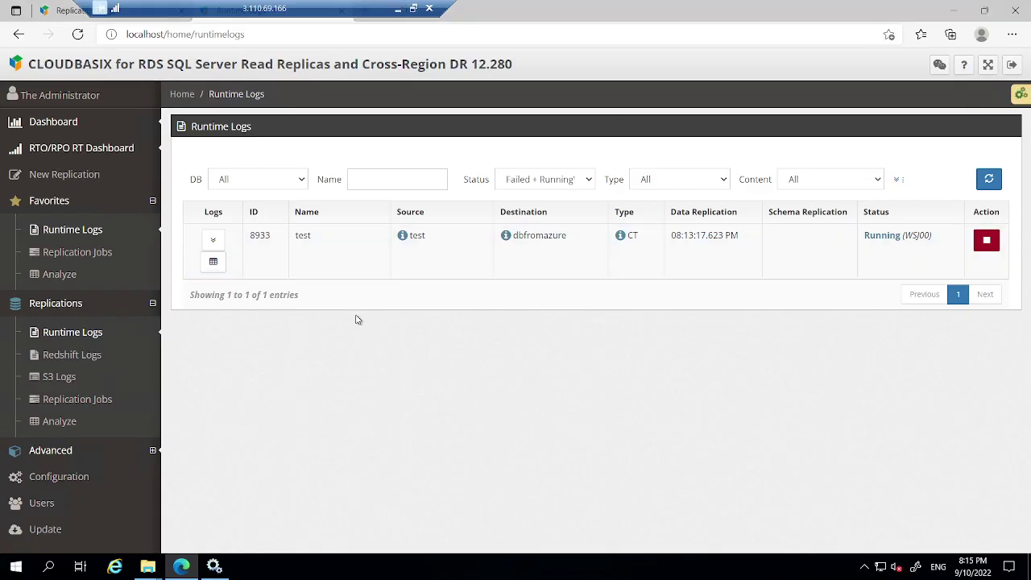
Open the Dashboard from Favorites to view latency charts for azuretoawsdbdemo, mydb and test.
{"action": "left_click", "coordinate": [81, 284]}
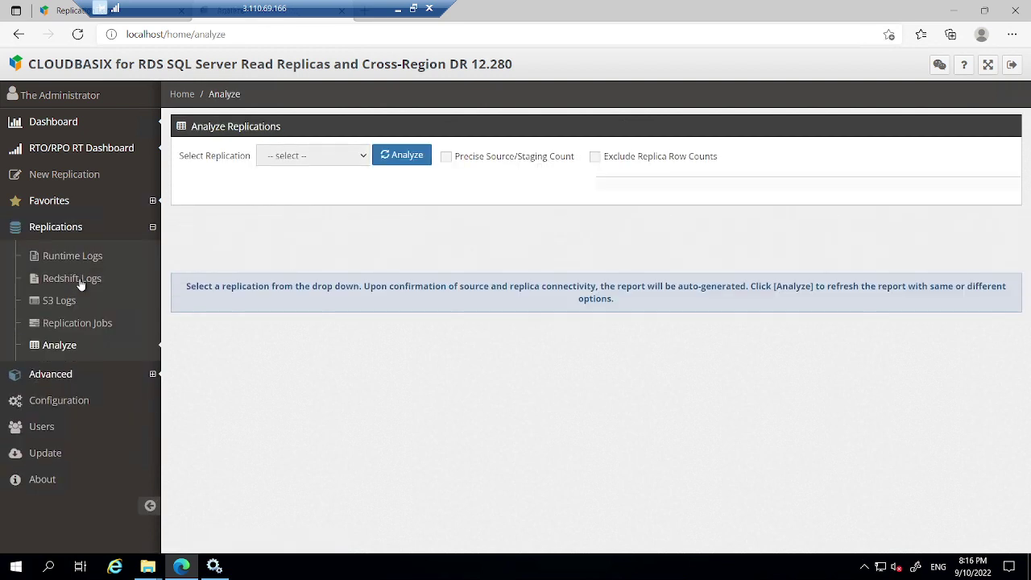
{"action": "left_click", "coordinate": [95, 203]}
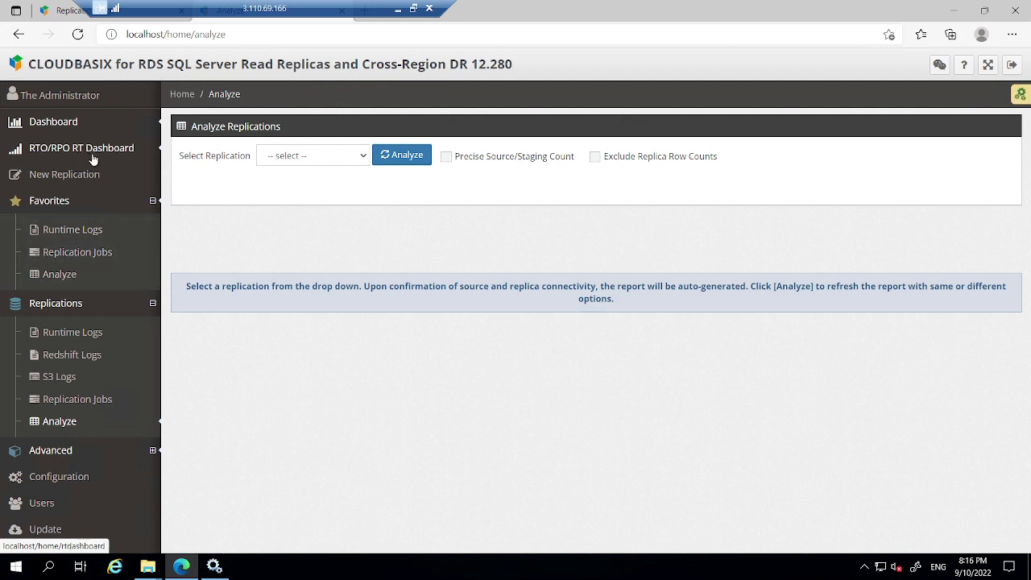
{"action": "left_click", "coordinate": [90, 128]}
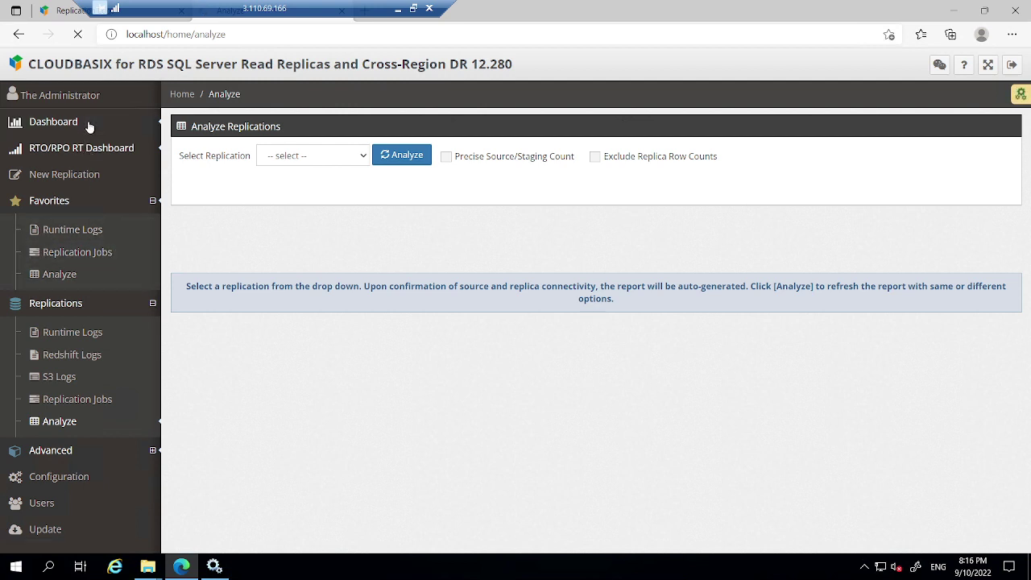
{"action": "mouse_move", "coordinate": [352, 296]}
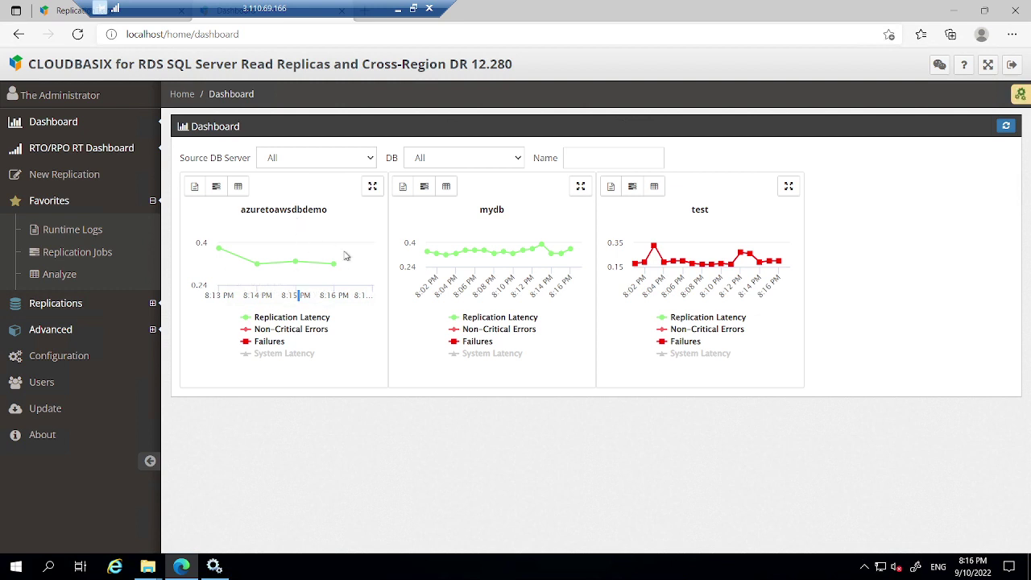
{"action": "mouse_move", "coordinate": [337, 265]}
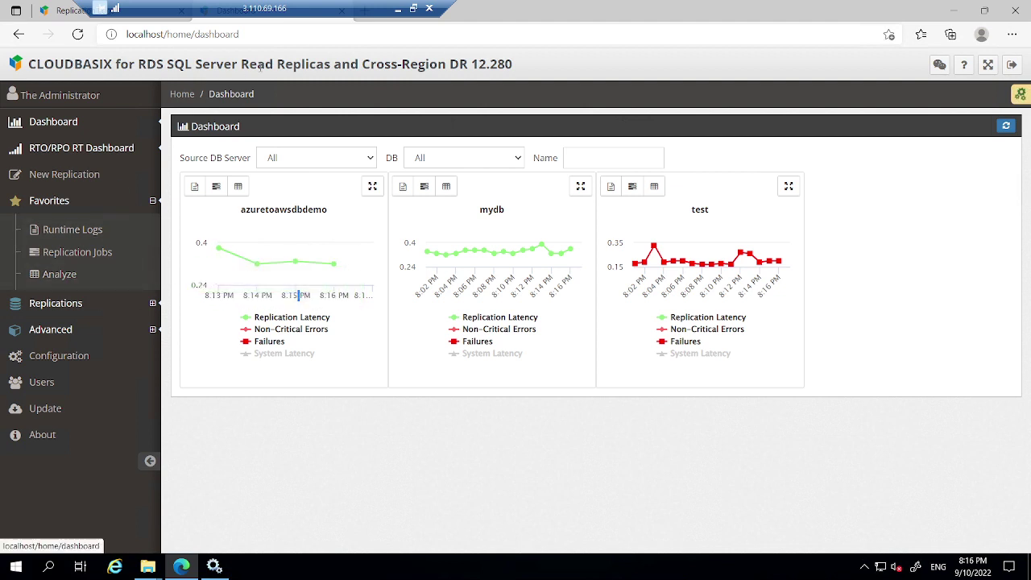
{"action": "left_click", "coordinate": [397, 8]}
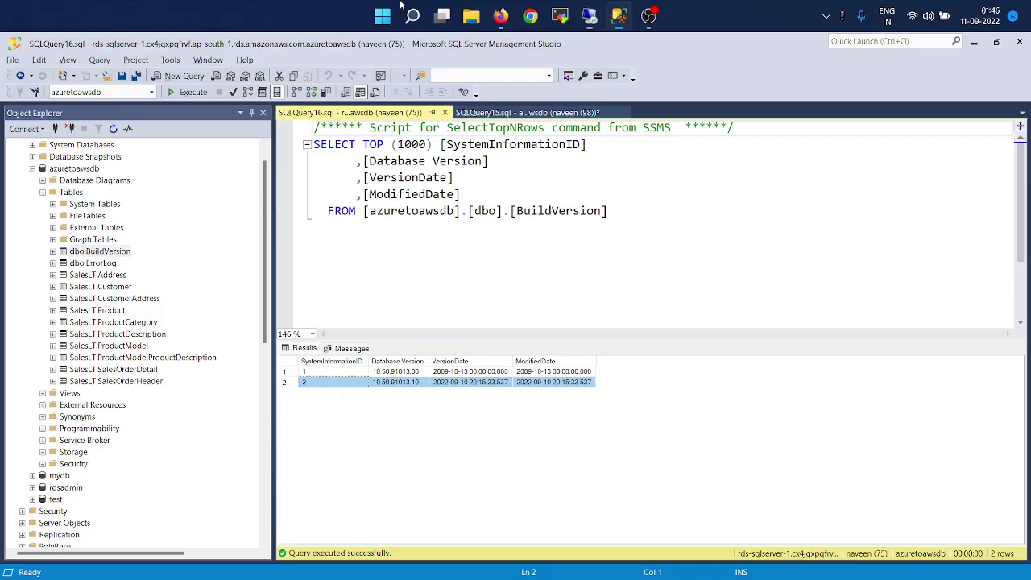
{"action": "left_click", "coordinate": [534, 217]}
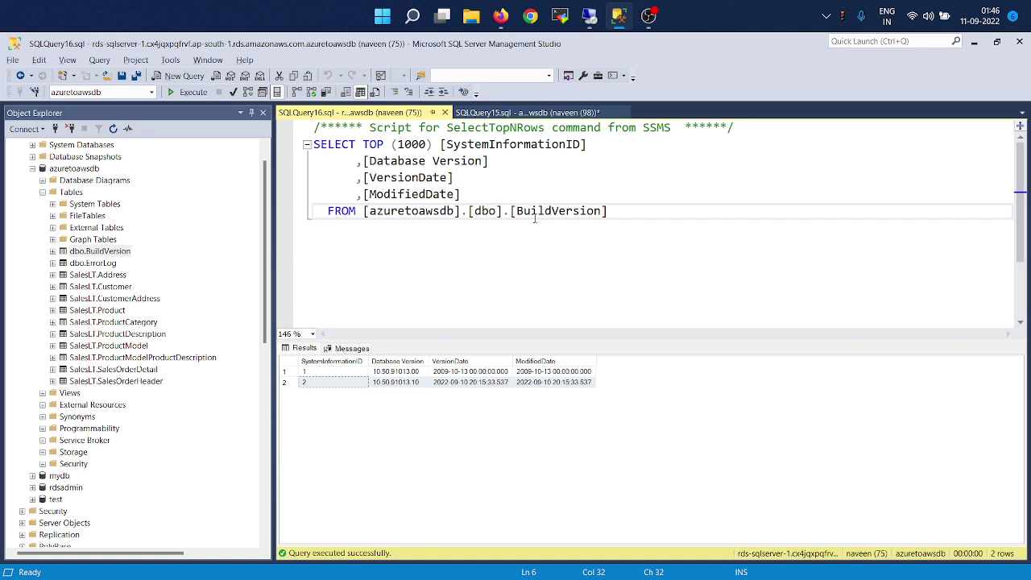
{"action": "double_click", "coordinate": [534, 214]}
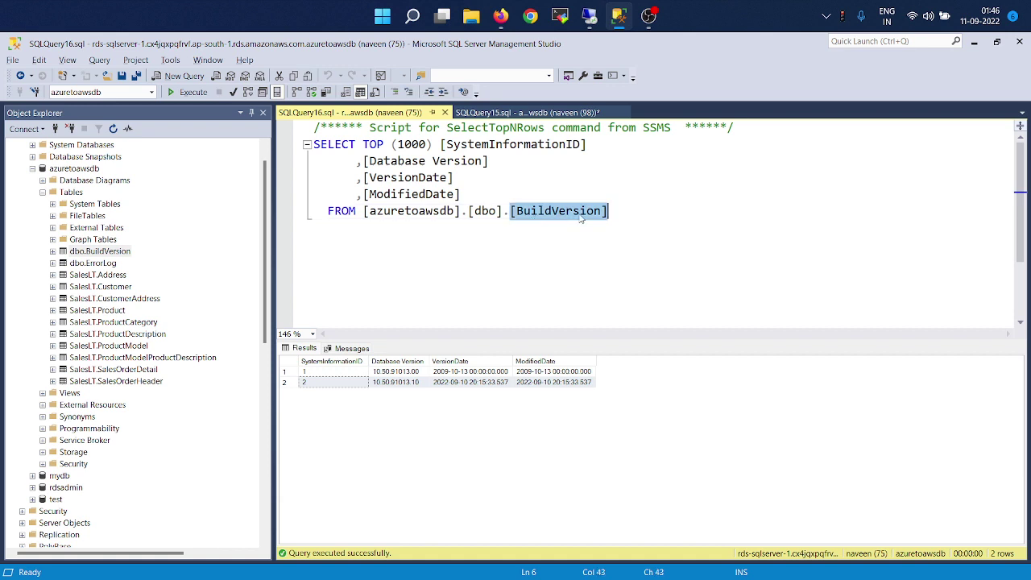
{"action": "left_click", "coordinate": [619, 211]}
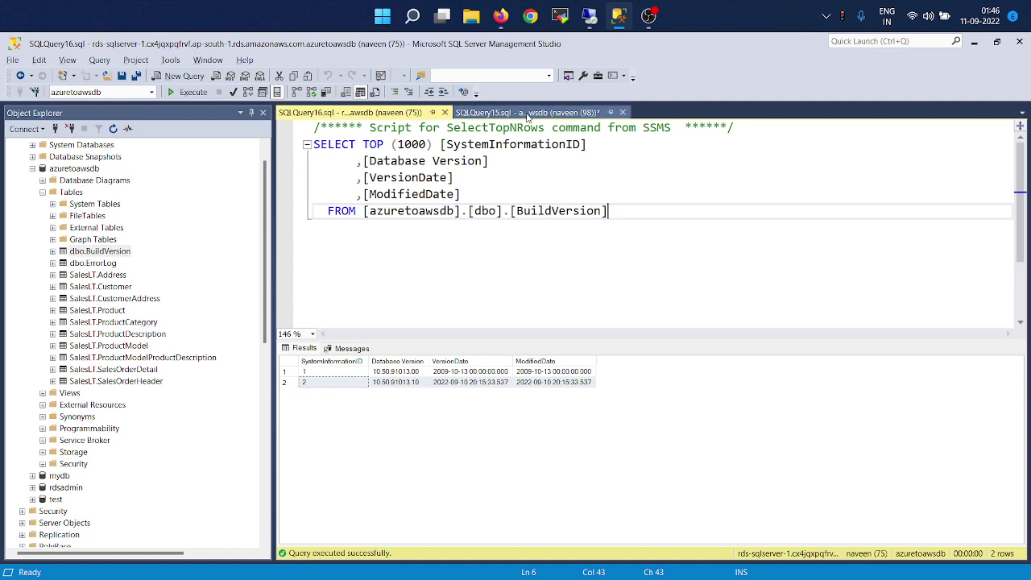
{"action": "left_click", "coordinate": [527, 112]}
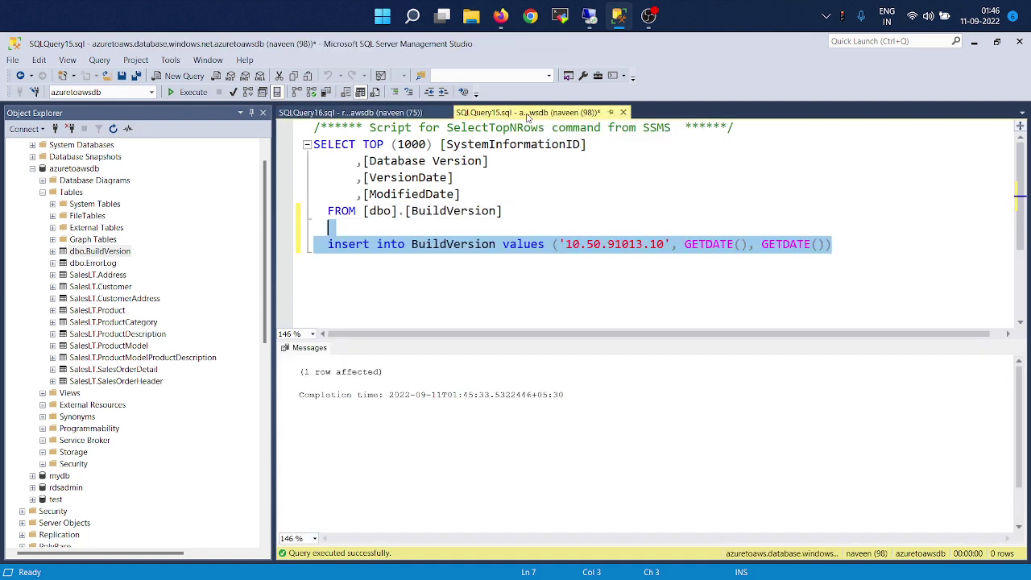
{"action": "left_click", "coordinate": [378, 114]}
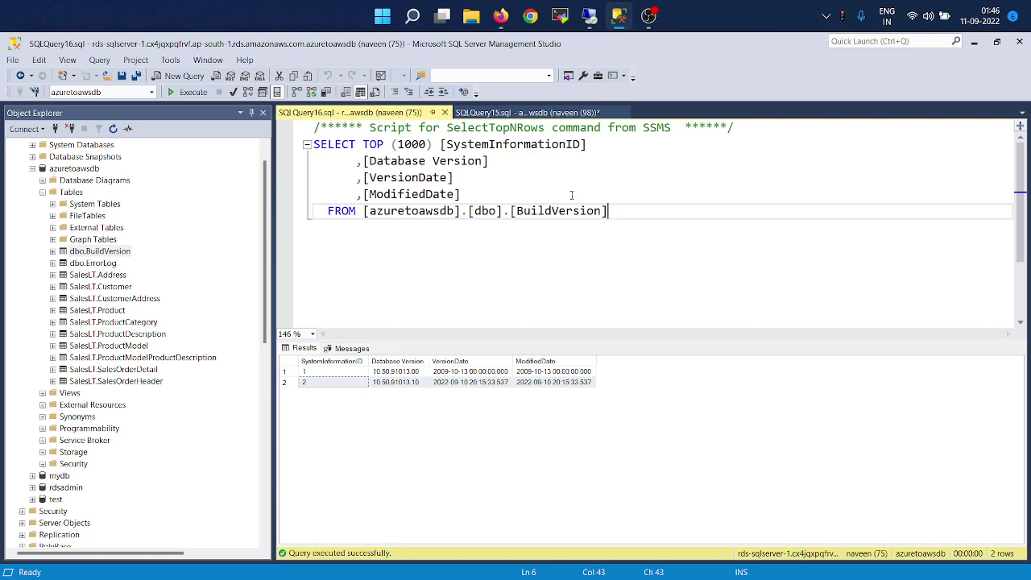
{"action": "key", "text": "alt+Tab"}
{"action": "key", "text": "alt+Tab"}
{"action": "key", "text": "alt+Tab"}
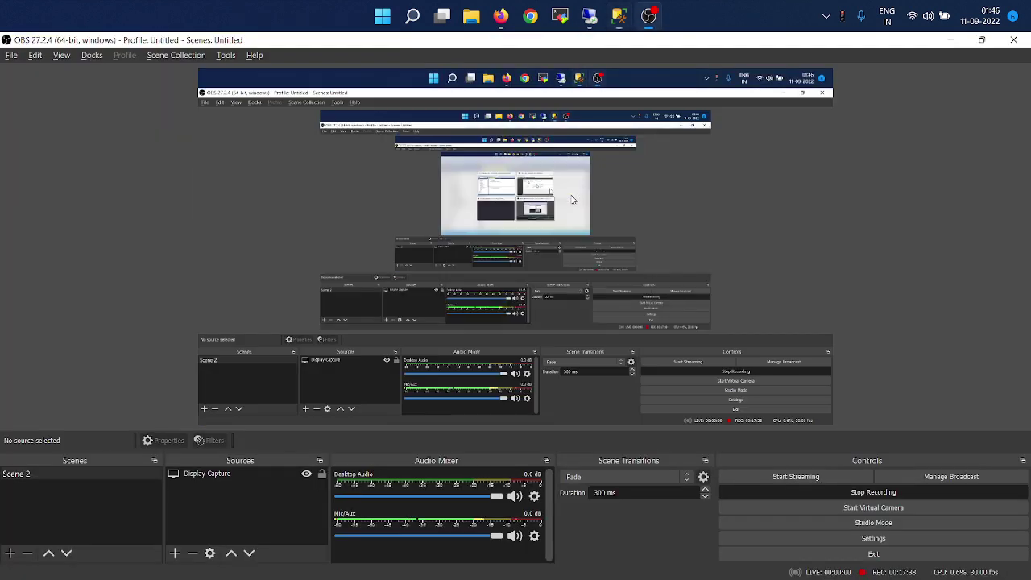